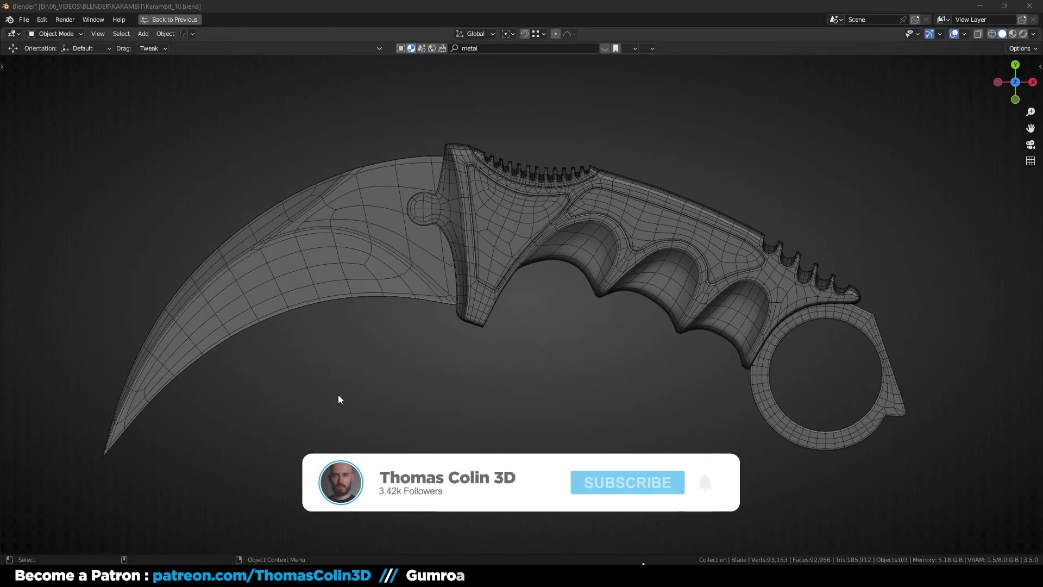
Isolate the blade from the rest of the knife and open its mesh in Edit Mode
left_click(277, 291)
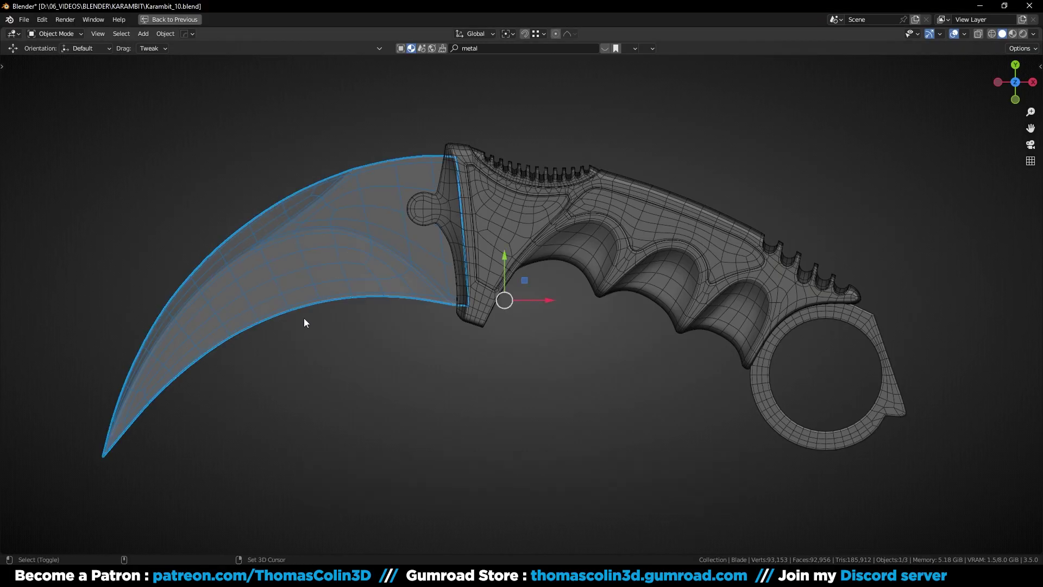
key("shift+h")
middle_click_drag(370, 369, 497, 397)
left_click(515, 353)
key("Tab")
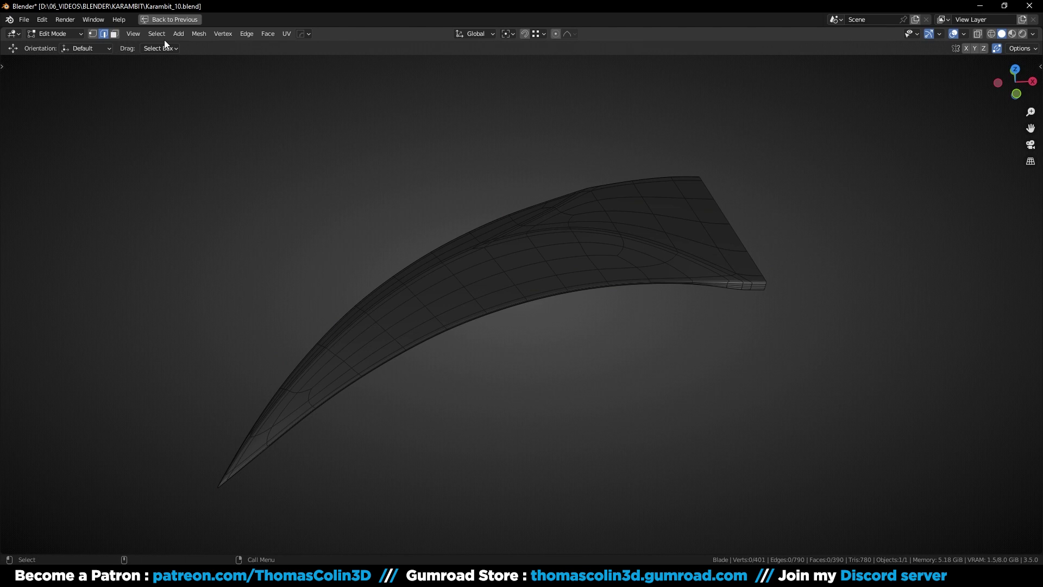
Select the blade's sharp edges at 30° sharpness and mark them as seams
left_click(157, 34)
left_click(178, 146)
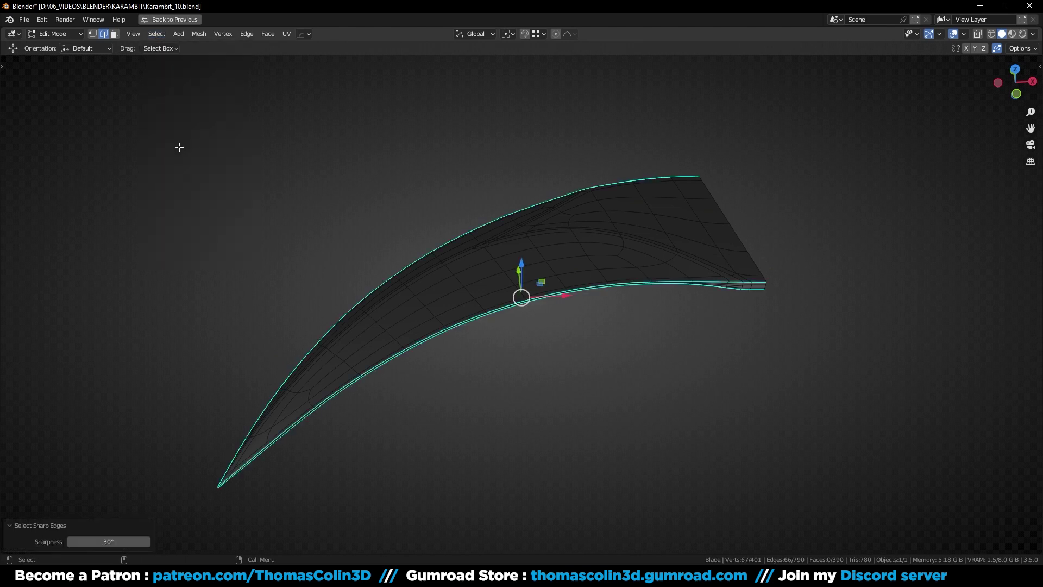
middle_click_drag(177, 146, 559, 321)
right_click_drag(559, 322, 454, 266, "alt")
left_click_drag(454, 265, 547, 283, "alt")
left_click_drag(306, 253, 426, 248, "alt")
middle_click_drag(426, 247, 517, 286)
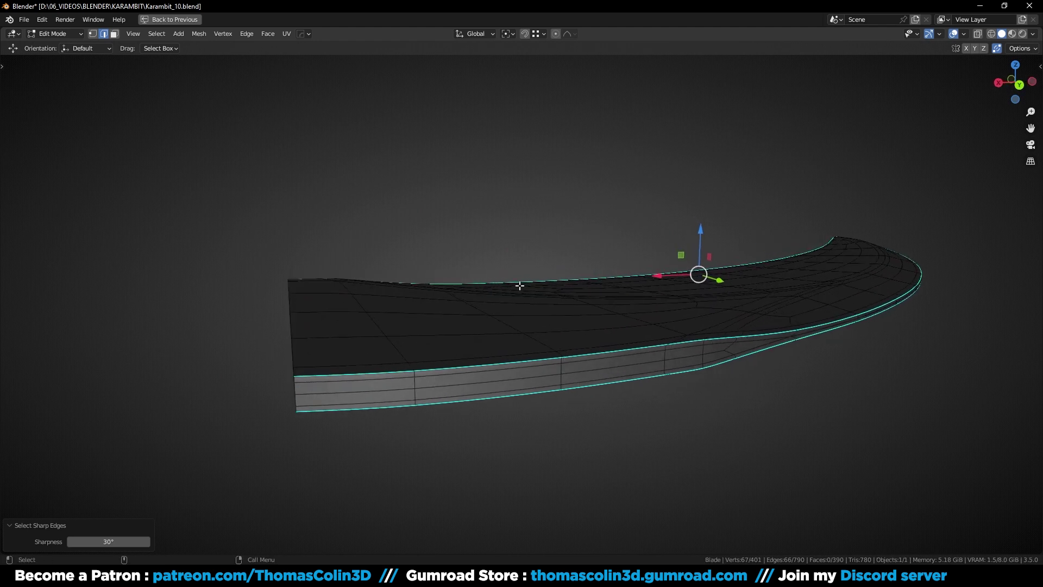
right_click(464, 343)
left_click(455, 380)
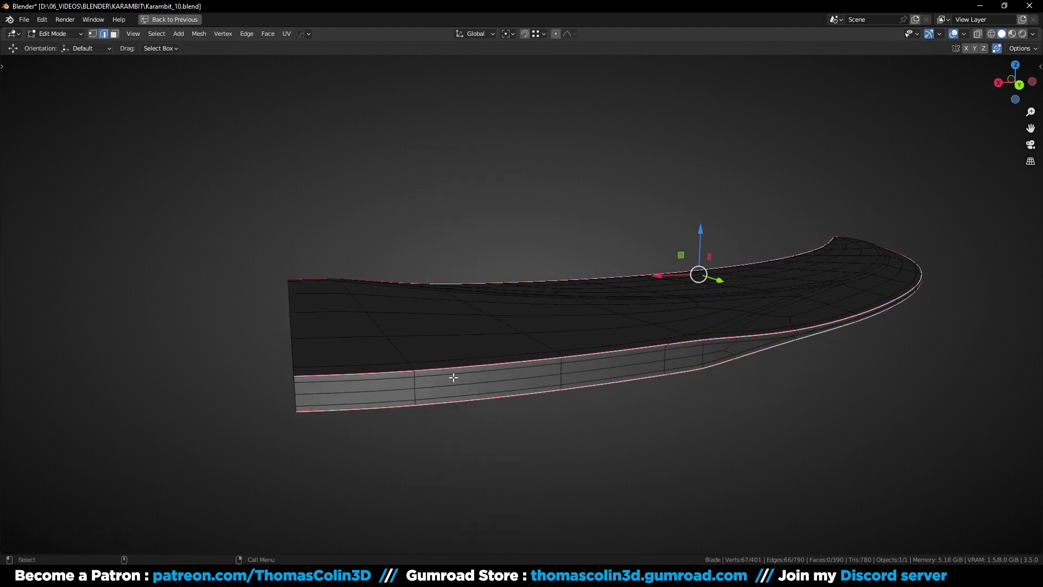
Unwrap all of the blade's faces
key("3")
key("a")
key("u")
left_click(429, 349)
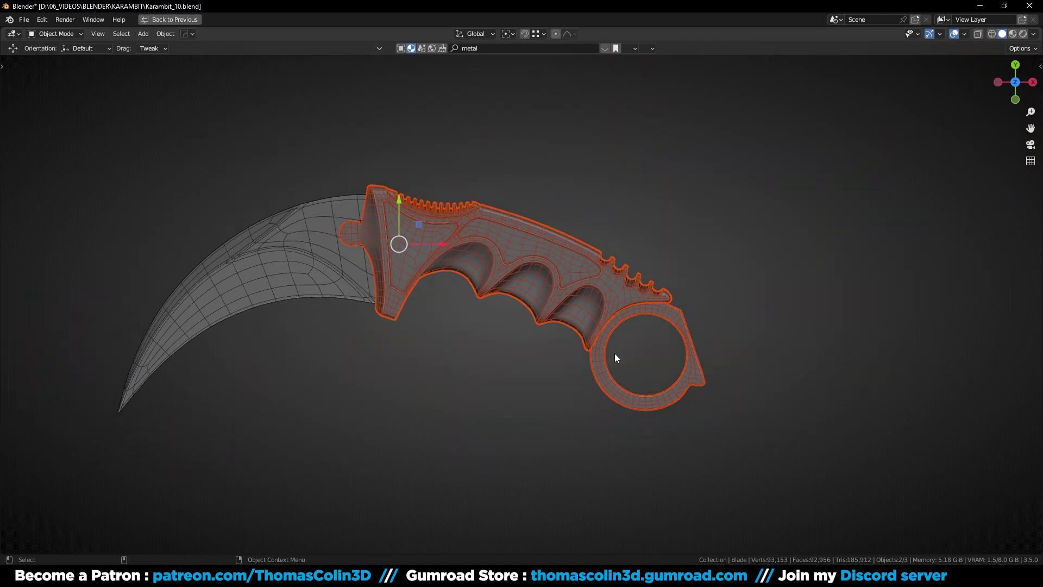
Isolate the metal finger ring and select its sharp edges at 30° sharpness in Edit Mode
left_click(598, 380)
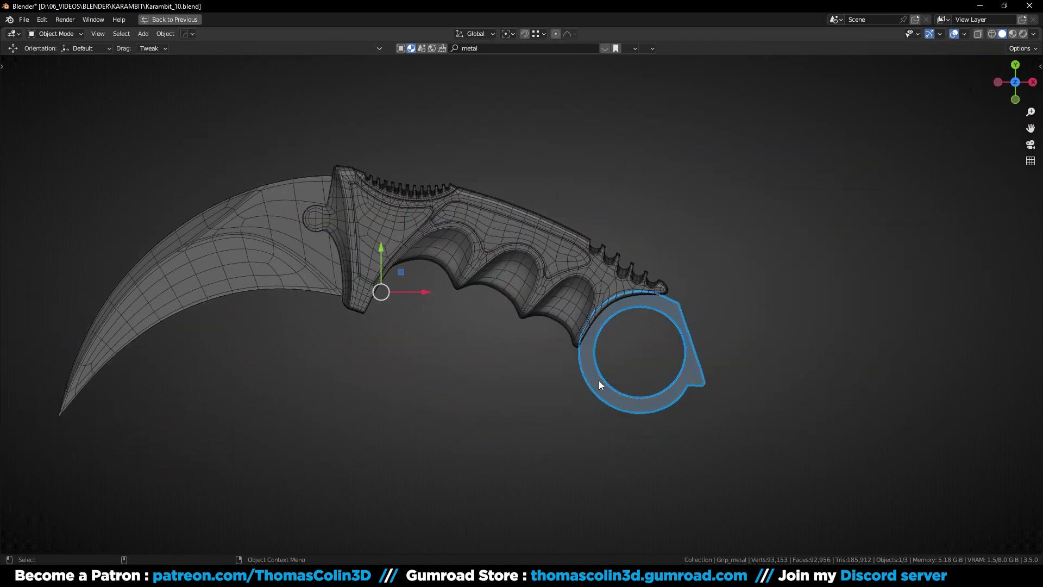
key("KP_Divide")
middle_click_drag(771, 396, 734, 337)
key("q")
left_click(774, 360)
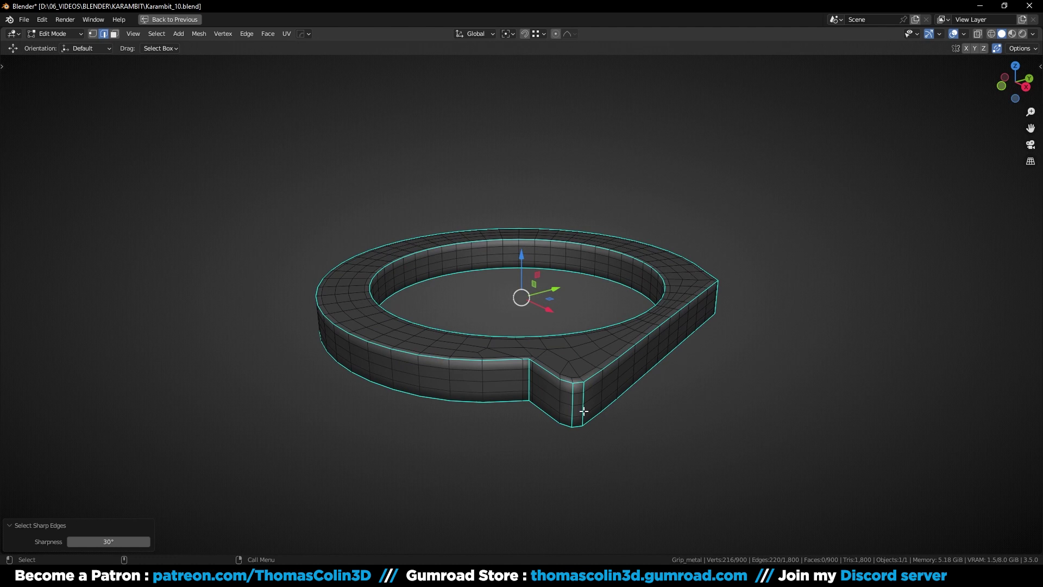
Add cross edges on the ring's inner and outer walls to the selection and mark all selected edges as seams
middle_click_drag(768, 375, 538, 382)
left_click(529, 359, "ctrl")
key("alt+z")
key("ctrl+e")
left_click(538, 382)
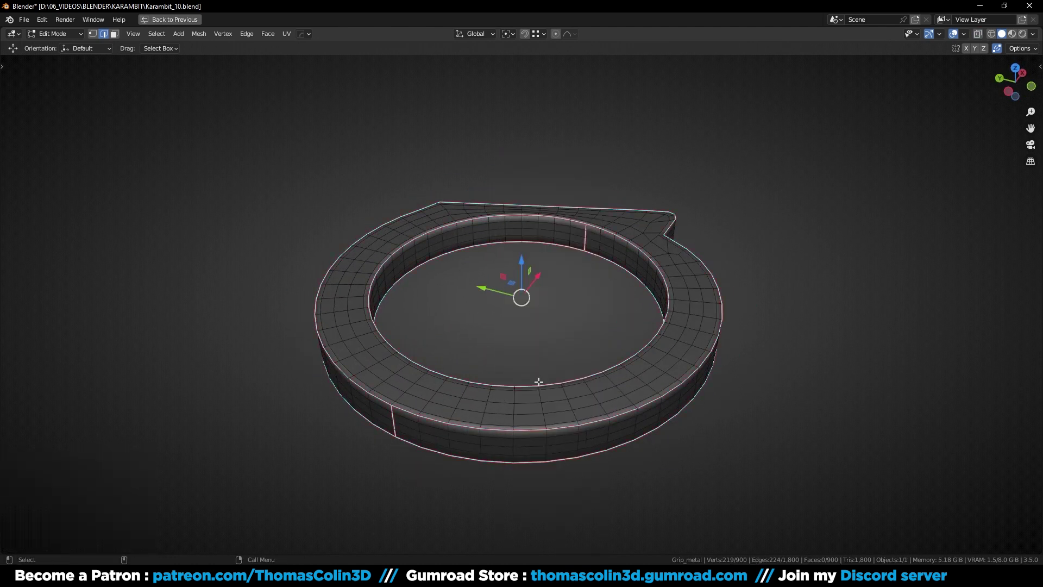
Unwrap all of the finger ring's faces and return to Object Mode
key("a")
key("3")
key("u")
left_click(515, 289)
key("Tab")
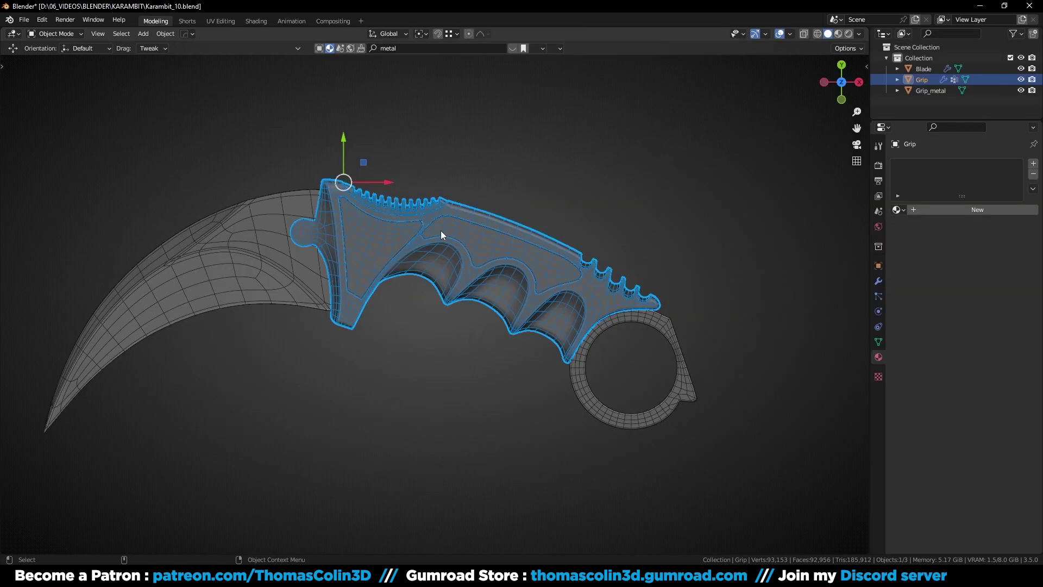
Isolate the grip and open its mesh in Edit Mode, facing the guard's lower end for edge selection
key("shift+h")
key("Tab")
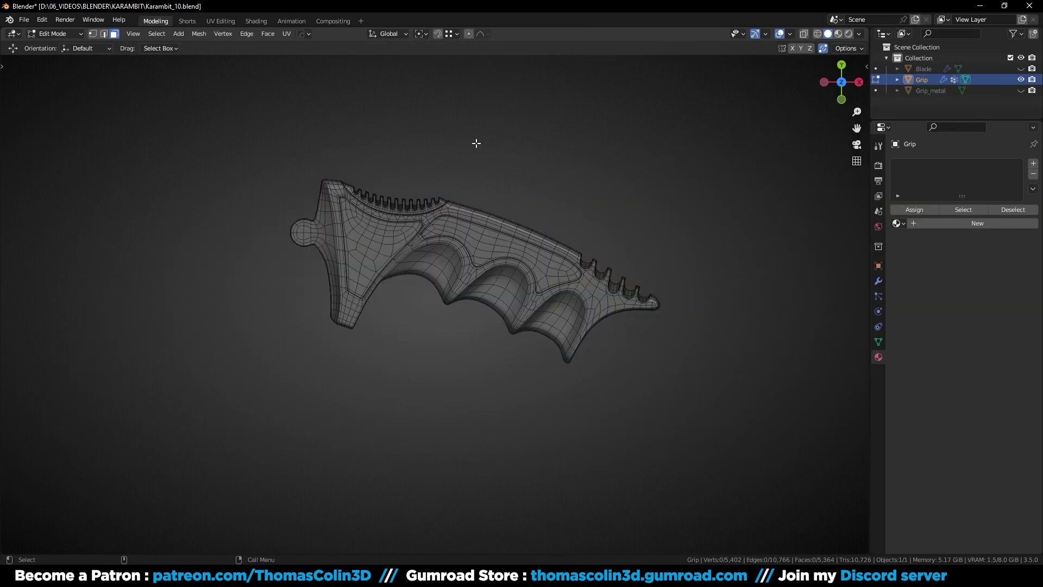
left_click_drag(479, 328, 474, 254, "alt")
right_click_drag(419, 288, 404, 218, "alt")
middle_click_drag(405, 228, 473, 262, "alt")
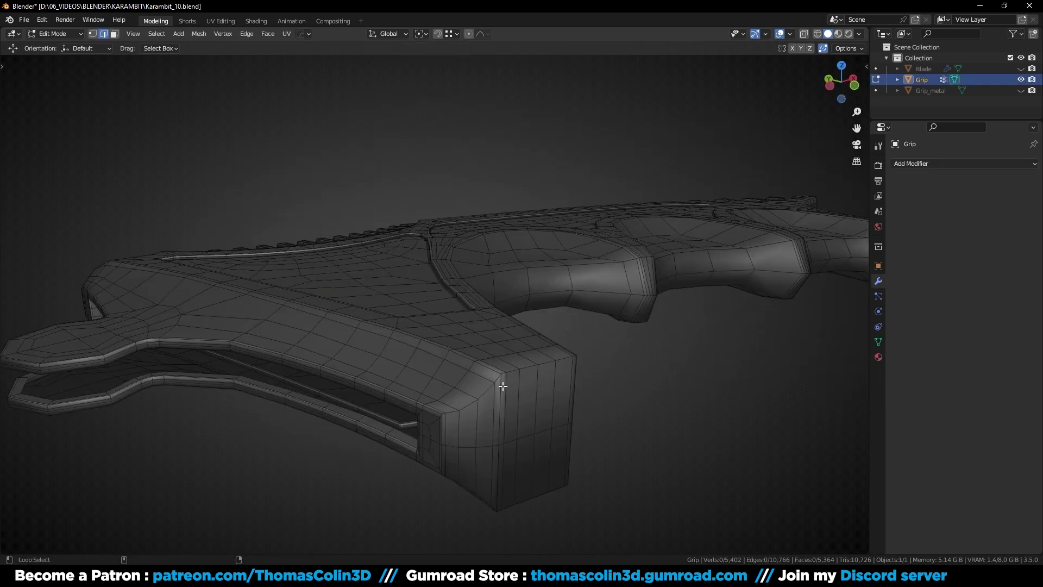
Select the edge loops bordering the guard's front face and lower end block and the blade slot's outer rim
left_click(515, 369, "alt")
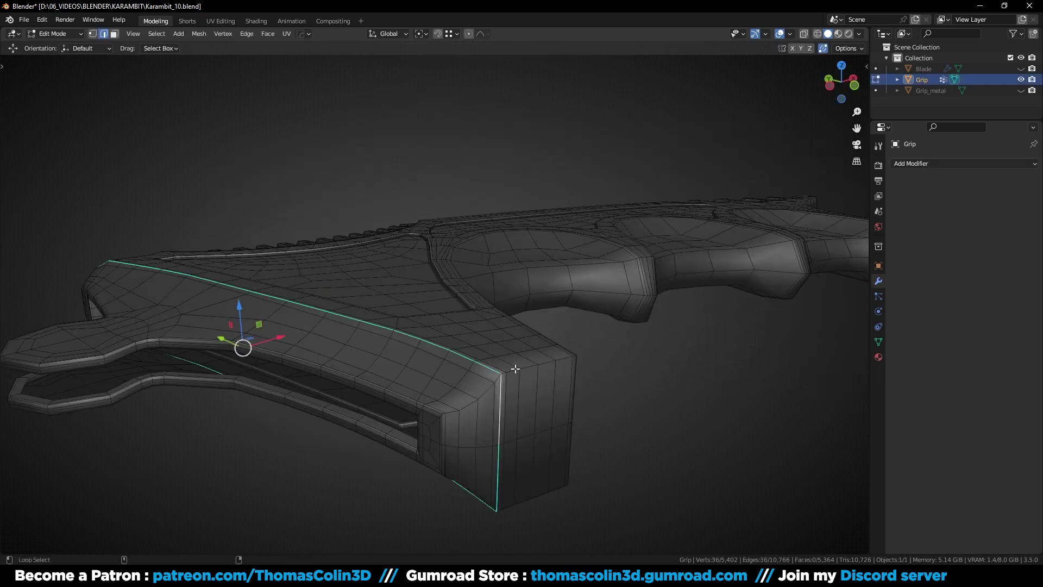
scroll(489, 398, "up", 3)
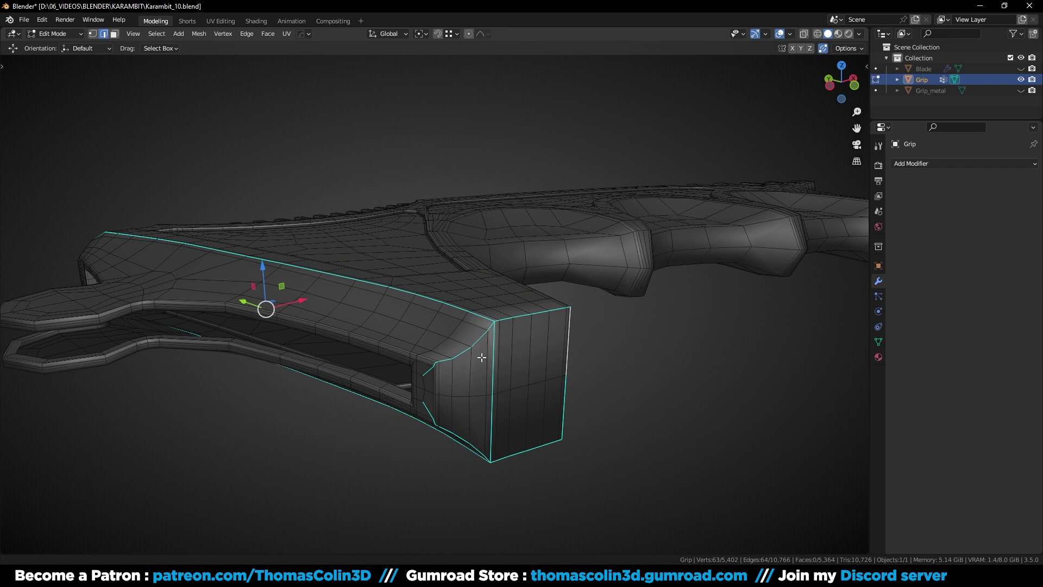
left_click(442, 351, "alt+shift")
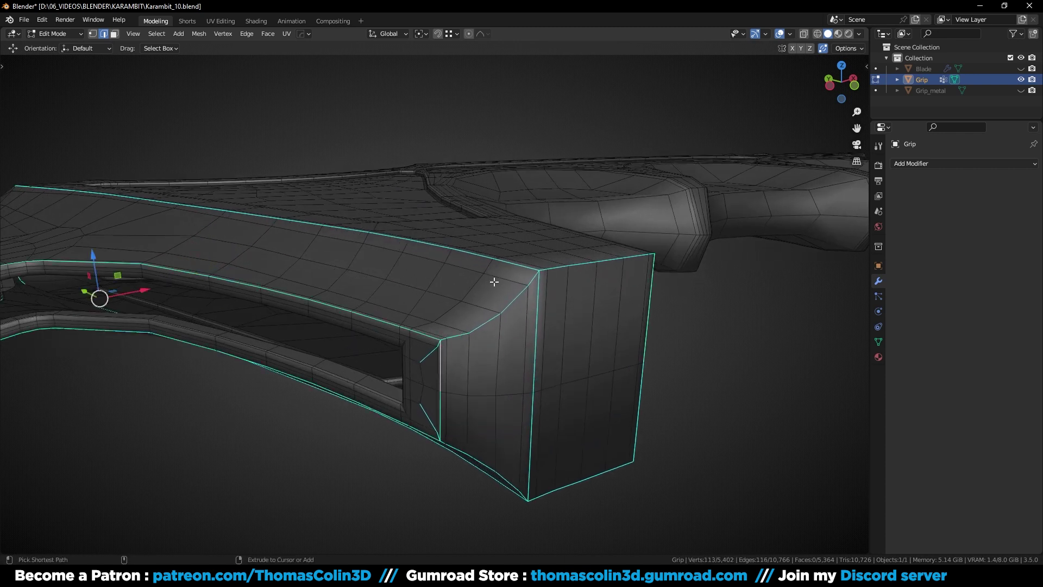
middle_click_drag(469, 365, 468, 302)
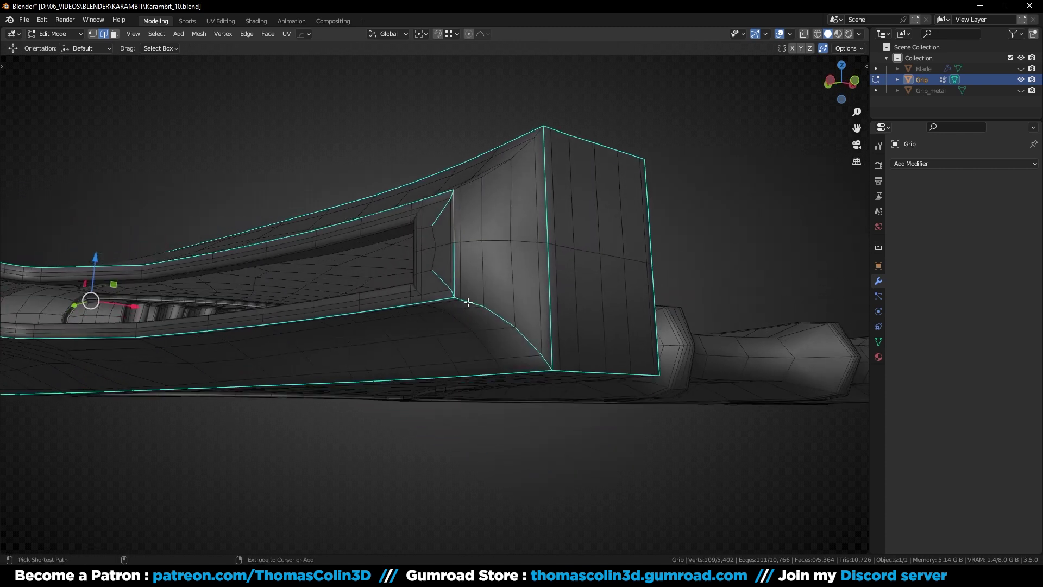
left_click_drag(471, 308, 538, 346, "ctrl")
middle_click_drag(442, 176, 502, 225)
scroll(324, 289, "down", 5)
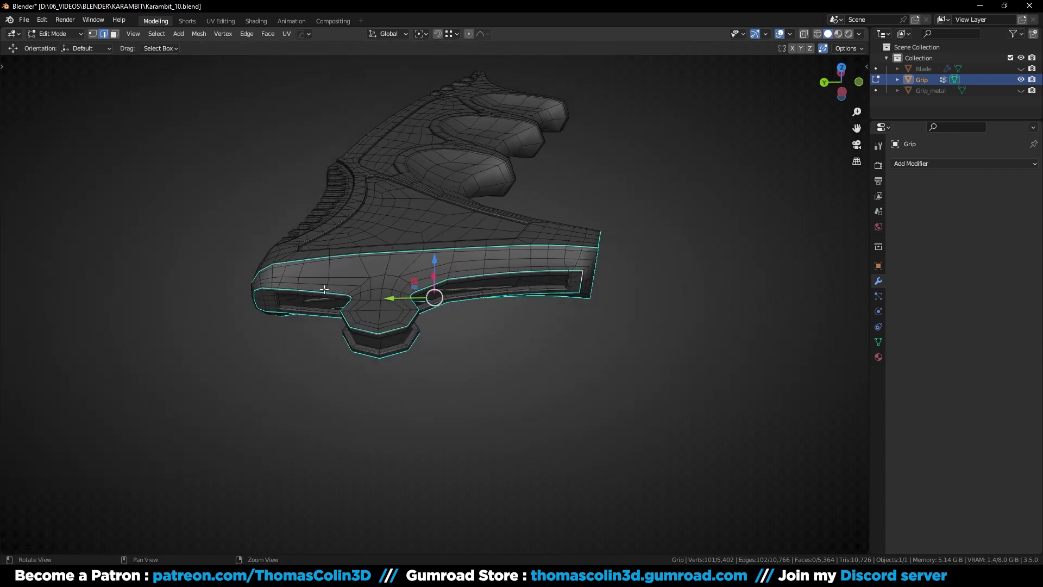
Remove the centre-line edges from the selection at the guard's rounded upper end and add the blade slot's inner rim loop
middle_click_drag(323, 288, 458, 237)
scroll(429, 287, "up", 4)
middle_click_drag(422, 282, 217, 306)
scroll(217, 305, "up", 4)
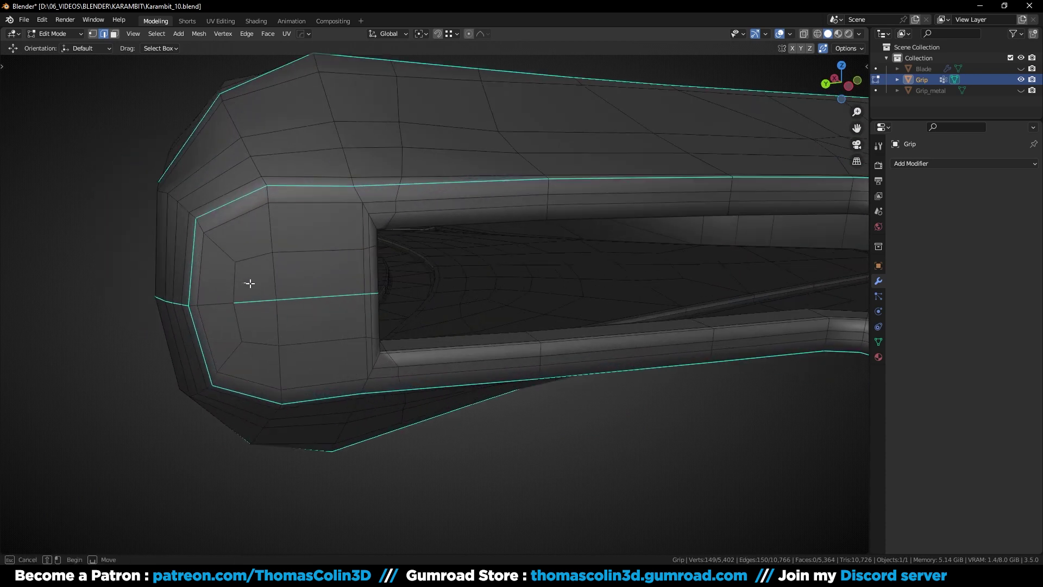
left_click_drag(250, 283, 244, 305, "ctrl")
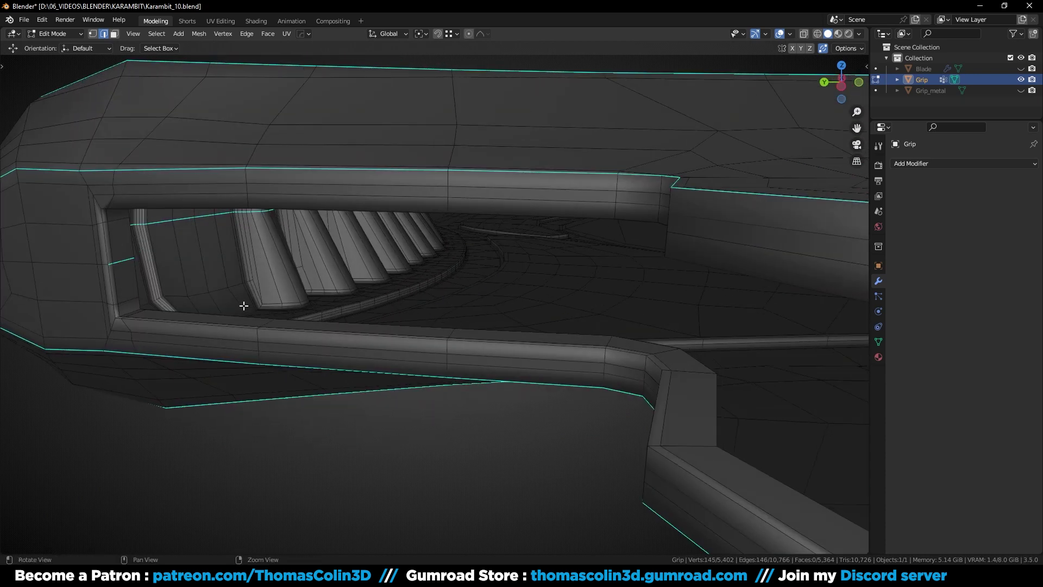
left_click(108, 274, "alt+shift")
middle_click_drag(156, 310, 244, 125)
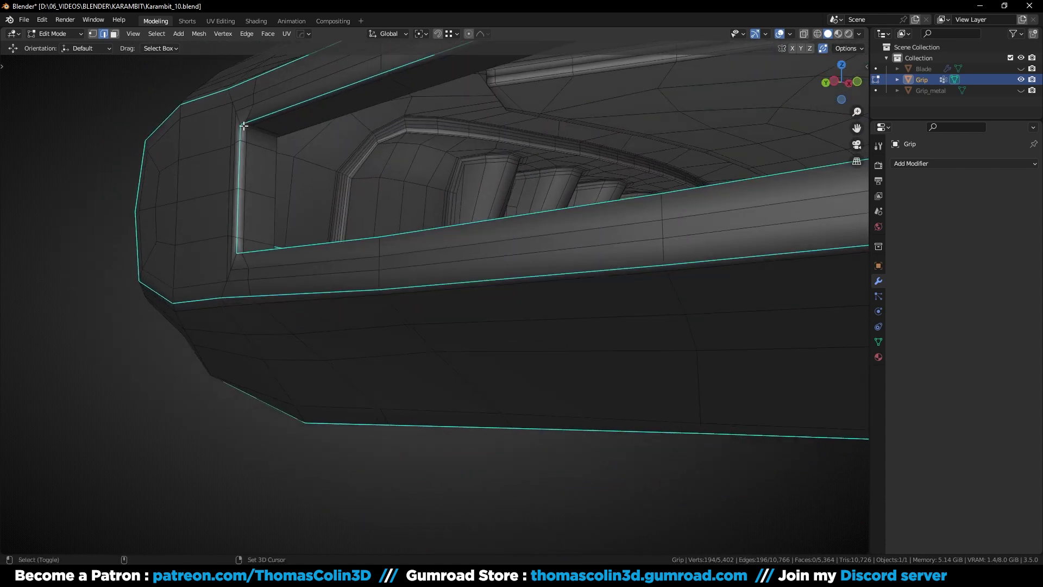
Add the missing edges at the inner corner of the blade slot's end to the selection
scroll(277, 168, "down", 8)
middle_click_drag(276, 168, 624, 302)
scroll(554, 280, "up", 6)
scroll(414, 268, "up", 5)
middle_click_drag(125, 318, 362, 325, "shift")
middle_click_drag(117, 366, 408, 308, "shift")
left_click(396, 298, "alt+shift")
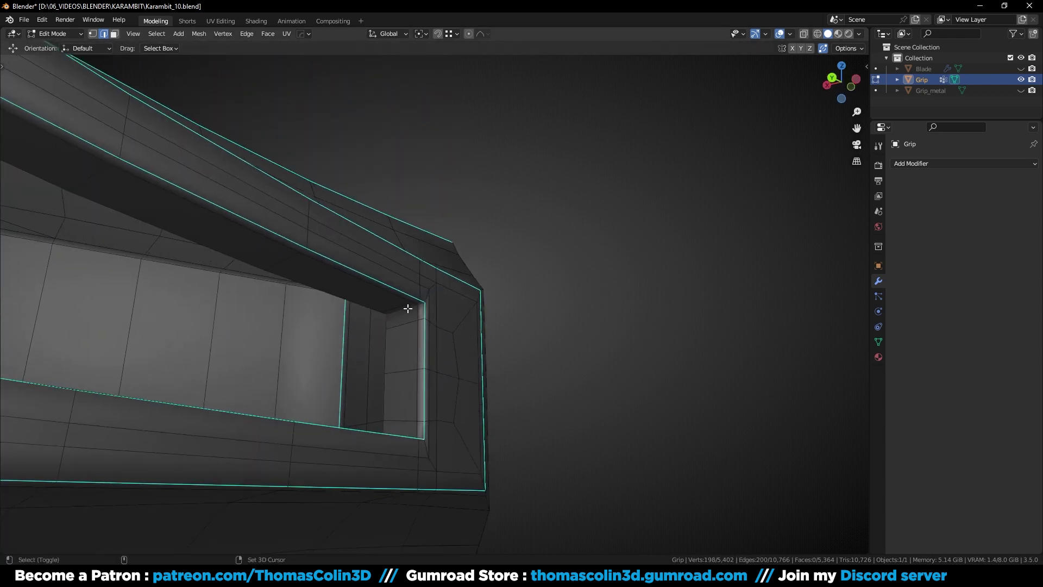
Add the edge paths joining both outer slot-rim corners to the guard's lower front corners
scroll(473, 315, "down", 8)
middle_click_drag(473, 315, 417, 345)
scroll(361, 381, "up", 5)
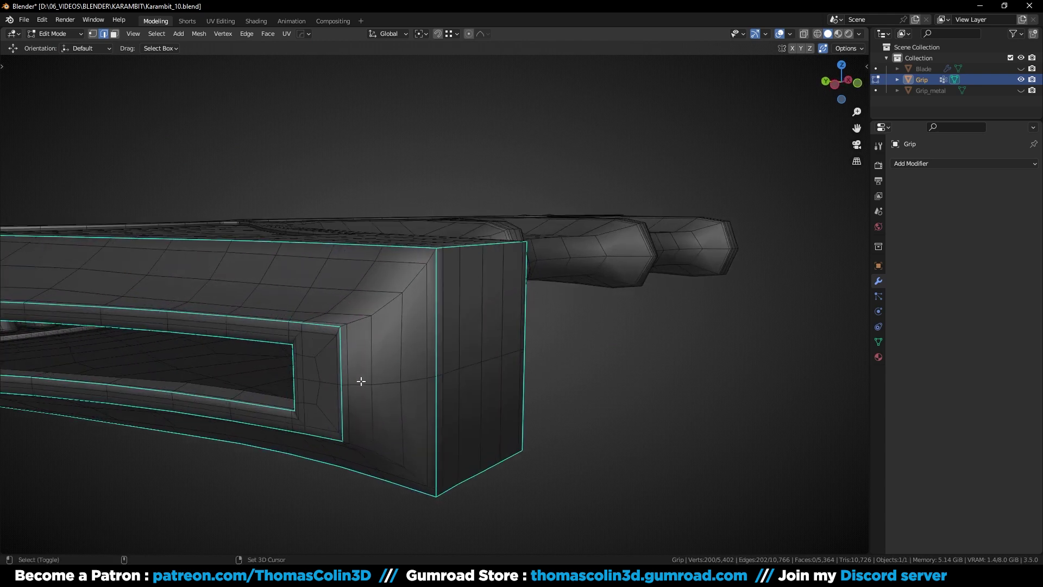
left_click(342, 326, "ctrl")
middle_click_drag(342, 326, 352, 312)
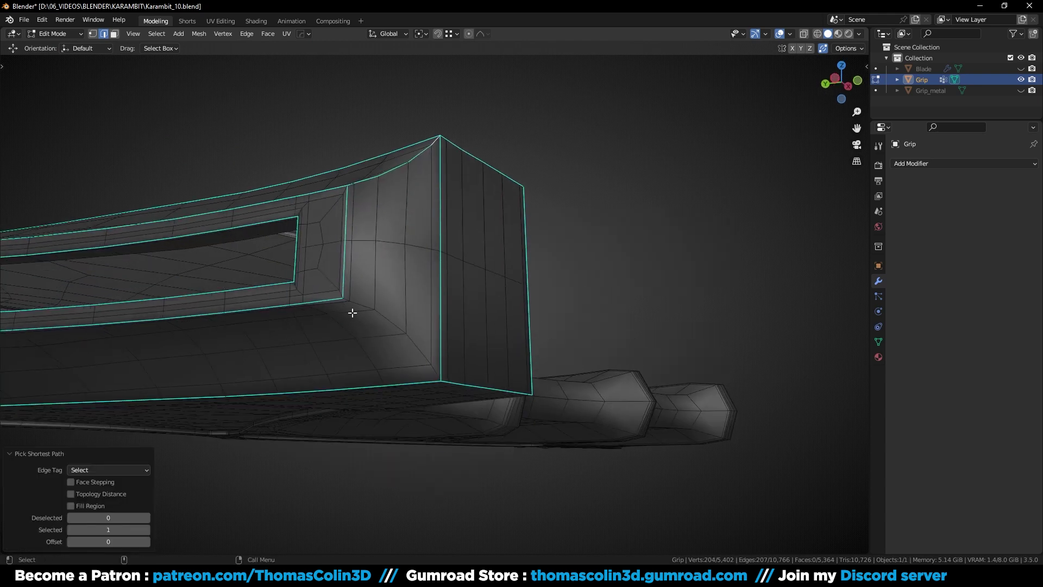
left_click(349, 300, "shift")
left_click(433, 370, "ctrl")
middle_click_drag(433, 370, 338, 351)
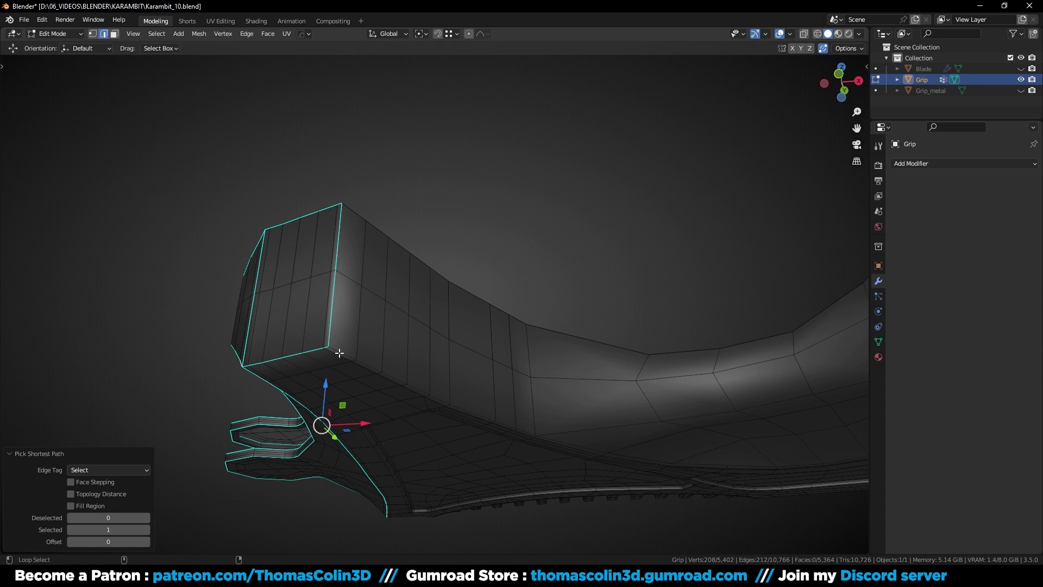
Add the side edges running from the guard's lower end to the first finger groove and the groove's rear outline
left_click(338, 352, "alt+shift")
middle_click_drag(550, 433, 549, 500)
left_click(349, 275, "alt+shift")
middle_click_drag(559, 163, 413, 380)
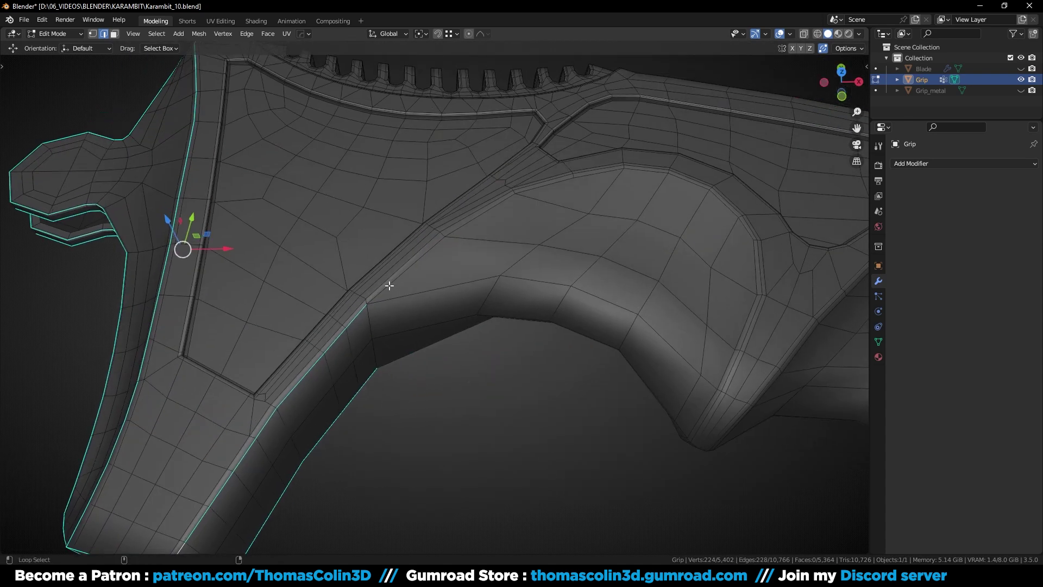
left_click(714, 240, "ctrl")
middle_click_drag(714, 239, 571, 334)
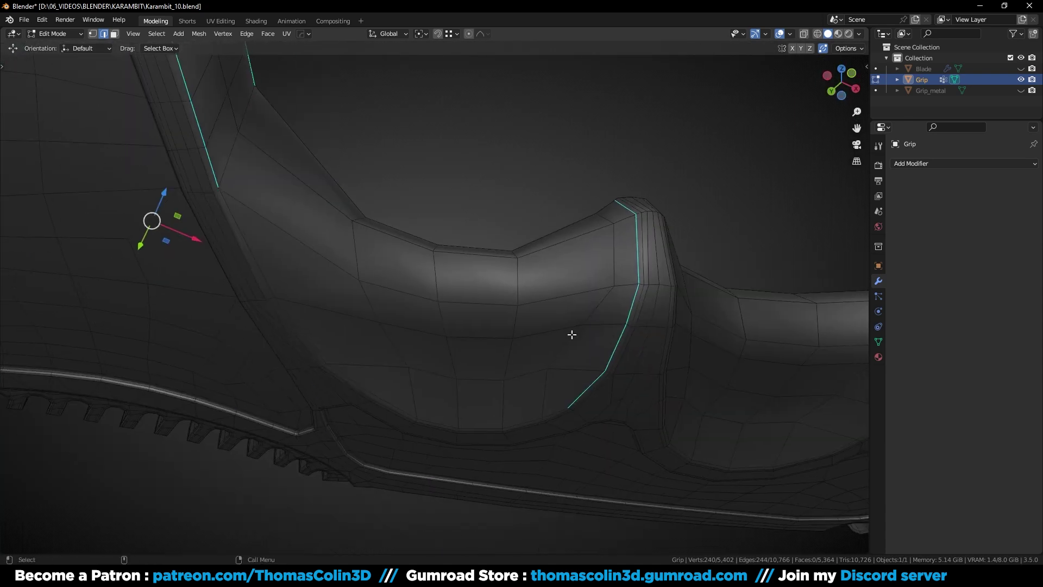
Add the centre edge loop running along the underside of the grip to the selection
left_click_drag(259, 201, 321, 163, "alt")
right_click_drag(320, 163, 415, 310, "alt")
left_click(347, 279, "alt+shift")
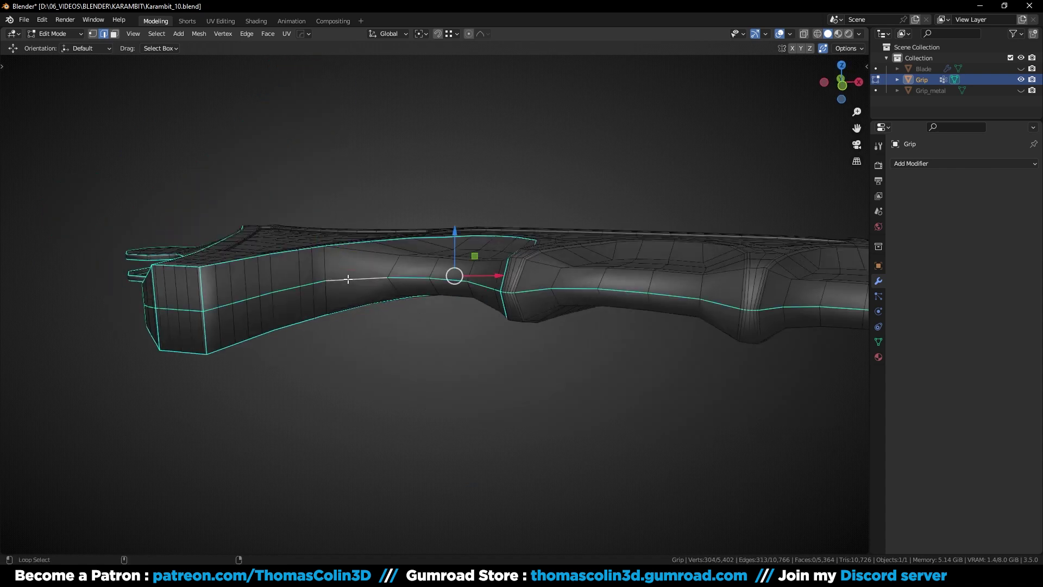
left_click_drag(347, 280, 243, 322, "alt")
Deselect the unwanted centre-line edges at the blade slot's lower end and across the guard's end block
scroll(342, 384, "up", 5)
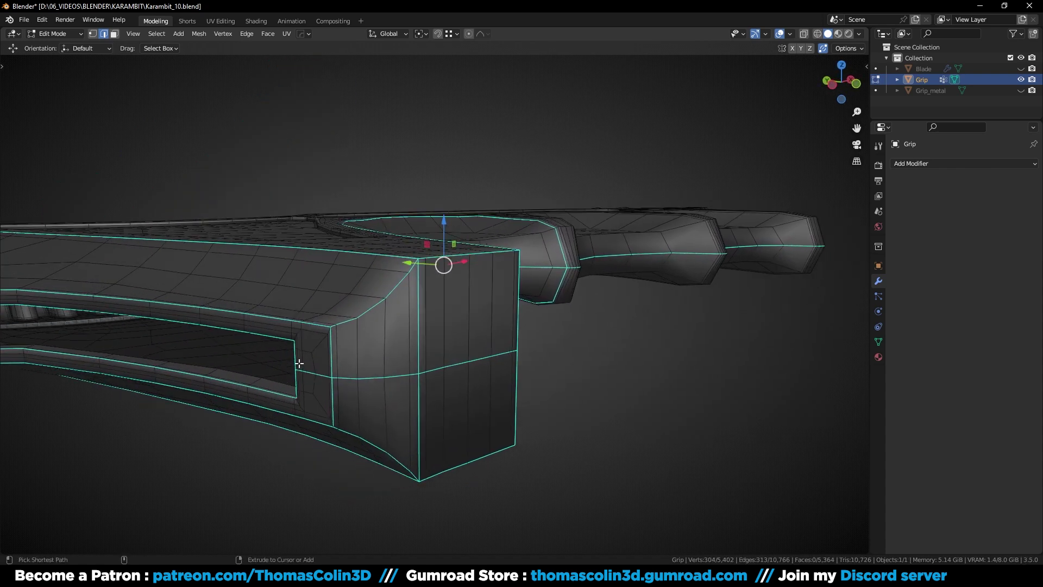
scroll(321, 391, "up", 3)
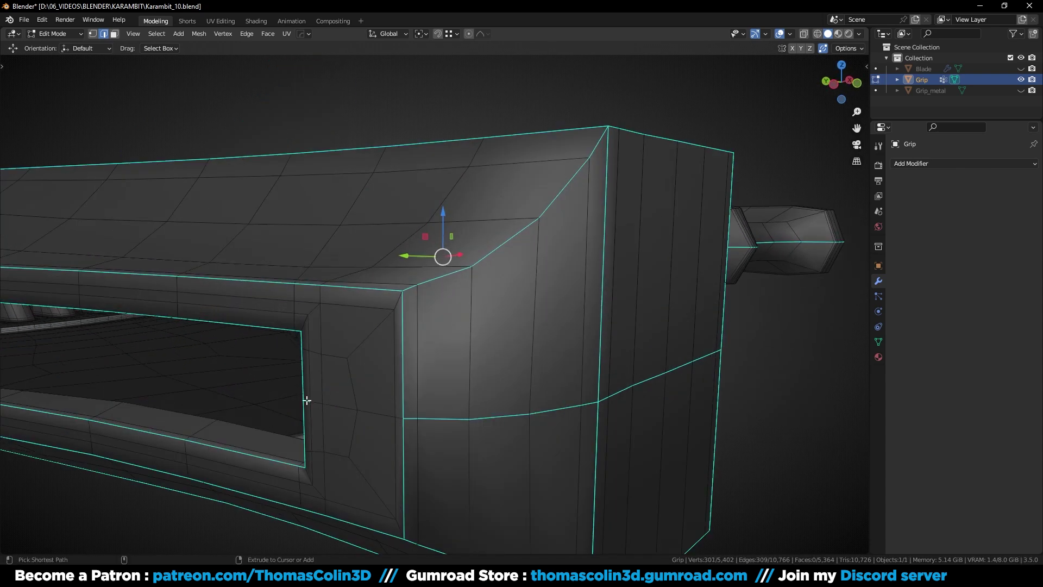
middle_click_drag(307, 401, 643, 365)
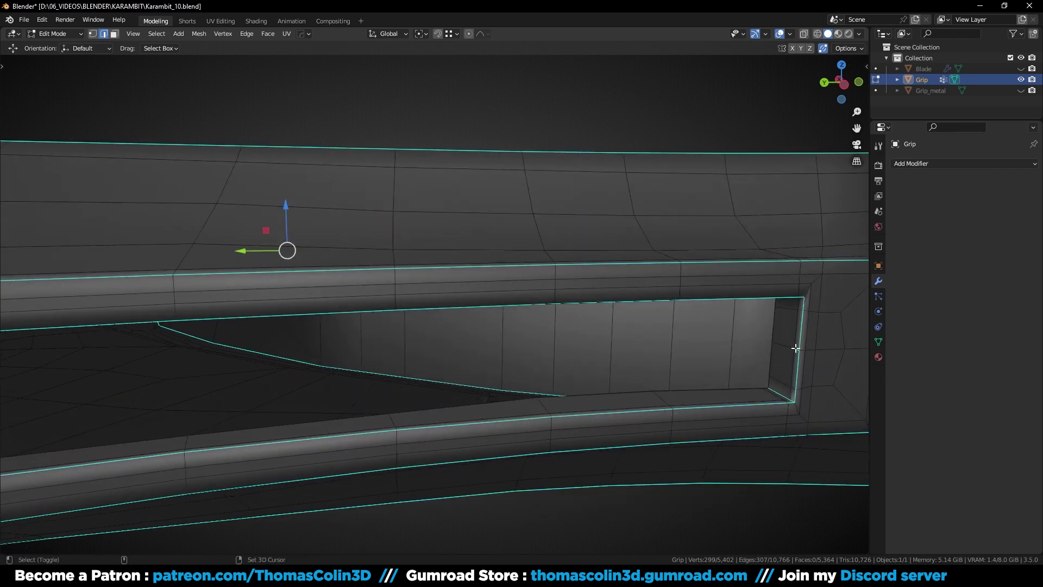
middle_click_drag(796, 347, 269, 343)
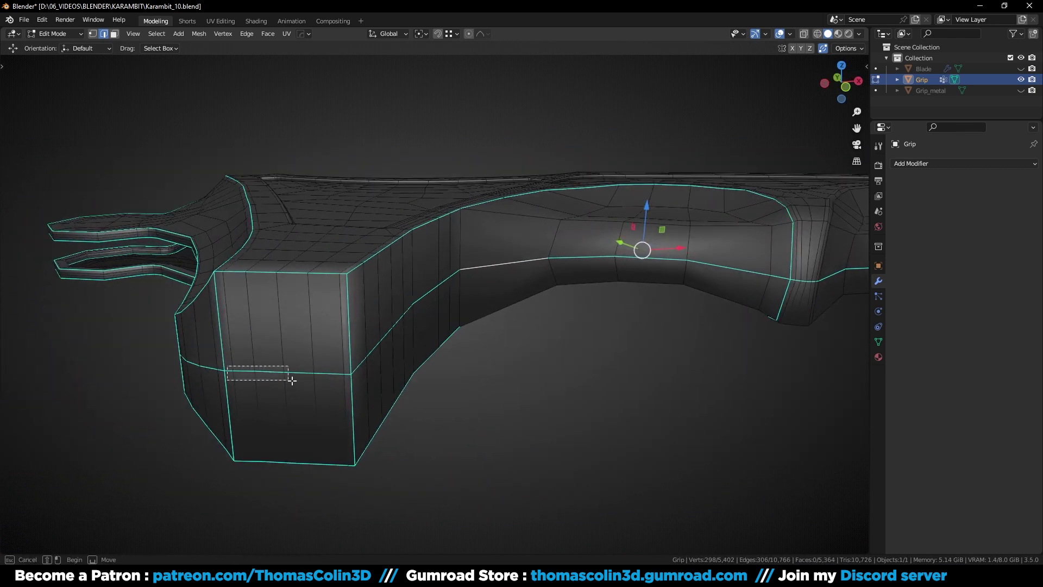
middle_click_drag(228, 369, 272, 367)
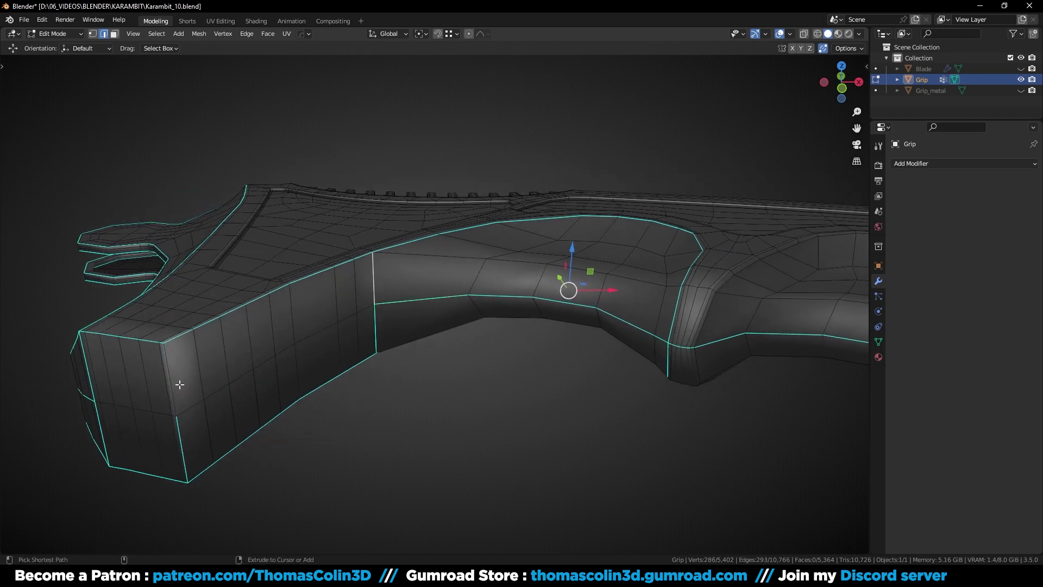
Add the edge loops outlining the remaining finger grooves to the selection
left_click_drag(314, 333, 349, 347, "alt")
double_click(410, 328, "shift")
right_click_drag(350, 347, 372, 349, "alt")
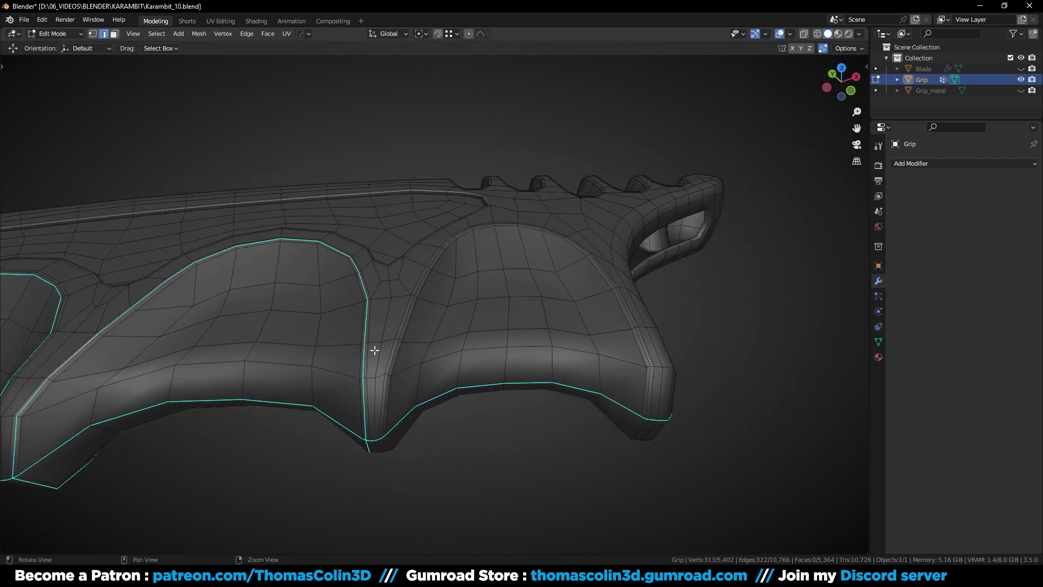
left_click_drag(373, 350, 421, 374, "alt")
middle_click_drag(421, 375, 274, 304)
left_click(454, 326, "alt+shift")
left_click(294, 340, "alt+shift")
Add the edges around the ring slot's rear end and the grip's tail block to the seam selection
middle_click_drag(290, 71, 491, 316)
scroll(419, 307, "up", 5)
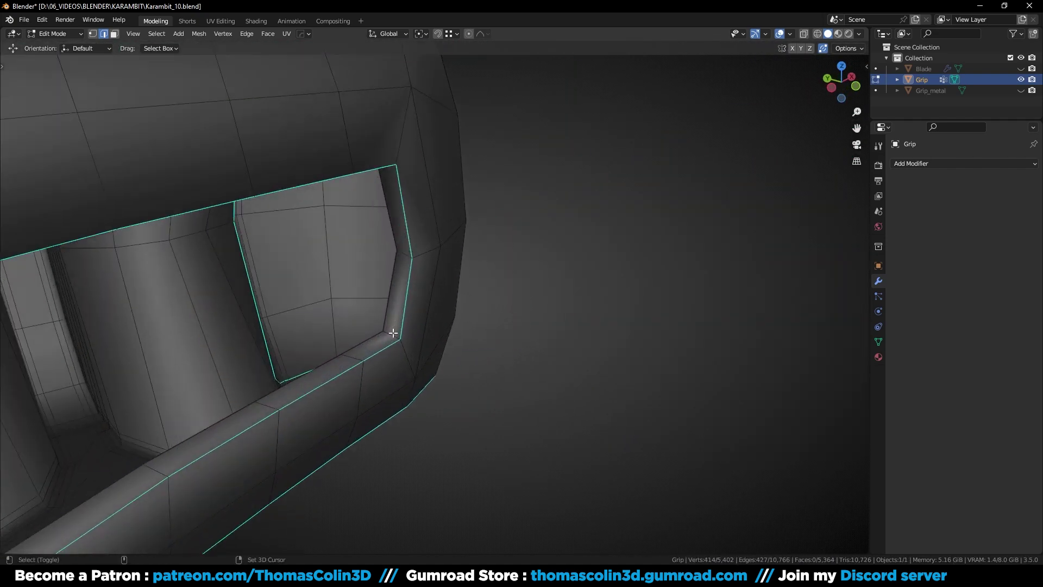
left_click(404, 97, "shift")
mouse_move(393, 333)
middle_mouse_down()
mouse_move(404, 97)
mouse_move(309, 342)
mouse_move(592, 203)
mouse_move(470, 203)
mouse_move(563, 214)
mouse_move(375, 340)
mouse_move(310, 340)
mouse_move(279, 315)
mouse_move(373, 333)
middle_mouse_up()
left_click(404, 98, "shift")
scroll(404, 97, "down", 5)
left_click(375, 340, "shift")
left_click(374, 340, "shift")
scroll(419, 282, "up", 5)
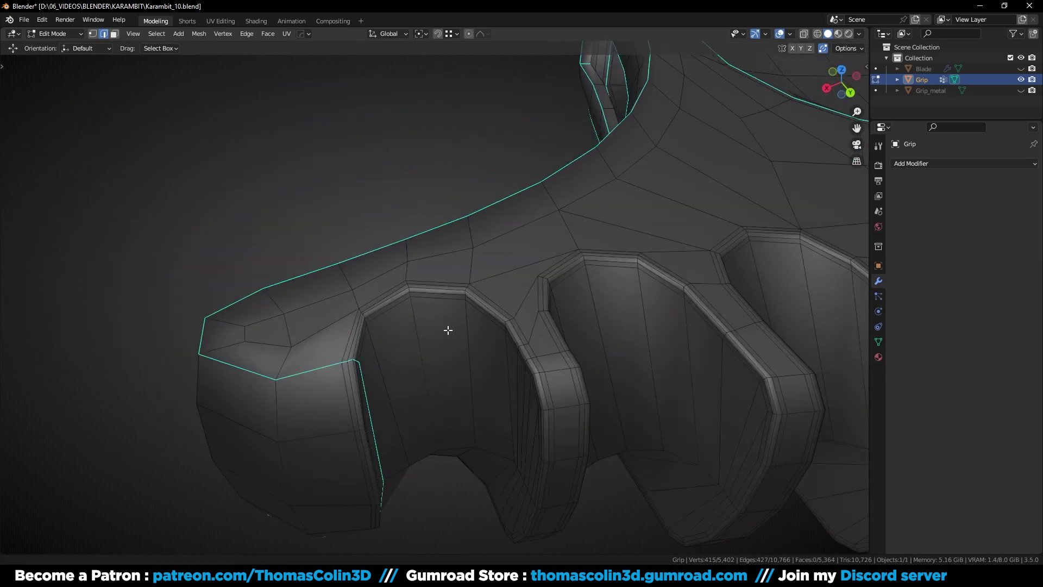
Add the edge loops outlining the rear spine notches nearest the grip's tail to the selection
left_click(501, 314, "alt+shift")
middle_click_drag(501, 313, 489, 271)
left_click(706, 249, "alt+shift")
middle_click_drag(706, 249, 310, 397)
scroll(348, 353, "down", 7)
middle_click_drag(348, 353, 505, 328)
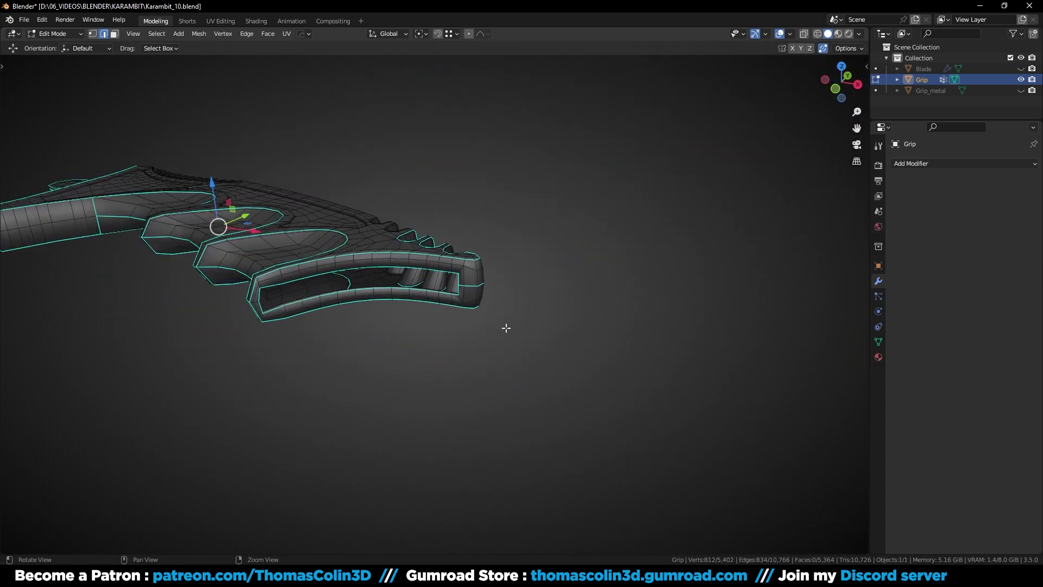
Deselect the unwanted centre-line edges across the grip's tail end block
scroll(451, 301, "up", 3)
middle_click_drag(447, 298, 470, 300)
left_click(487, 302, "shift")
left_click(535, 300, "shift")
middle_click_drag(585, 298, 291, 287)
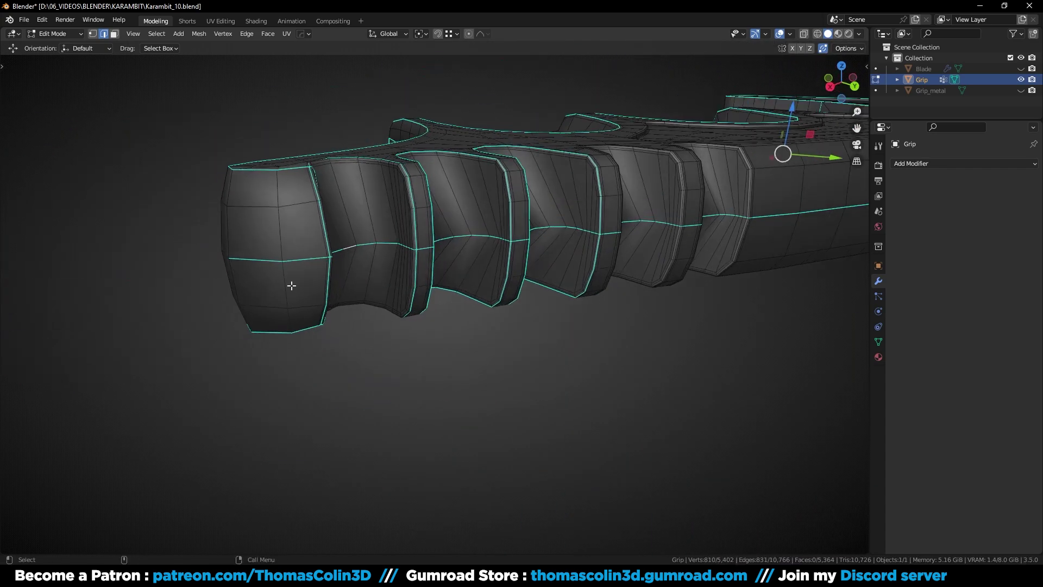
left_click(293, 261, "shift")
Add the edge loops outlining the remaining rear spine notches to the selection
middle_click_drag(422, 296, 373, 312)
scroll(379, 264, "up", 4)
middle_click_drag(380, 264, 439, 237, "shift")
left_click(424, 169, "shift")
left_click(440, 237, "alt+shift")
scroll(429, 241, "up", 3)
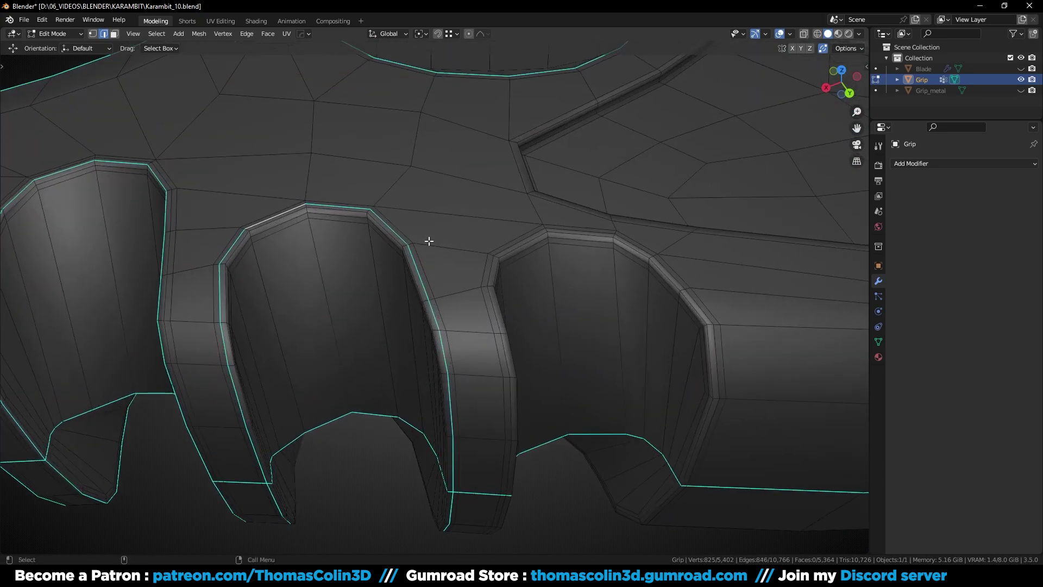
left_click(489, 253, "alt+shift")
scroll(607, 342, "down", 3)
middle_click_drag(608, 342, 429, 344)
scroll(429, 344, "up", 5)
left_click(519, 253, "alt+shift")
middle_click_drag(518, 253, 594, 308)
scroll(624, 307, "down", 7)
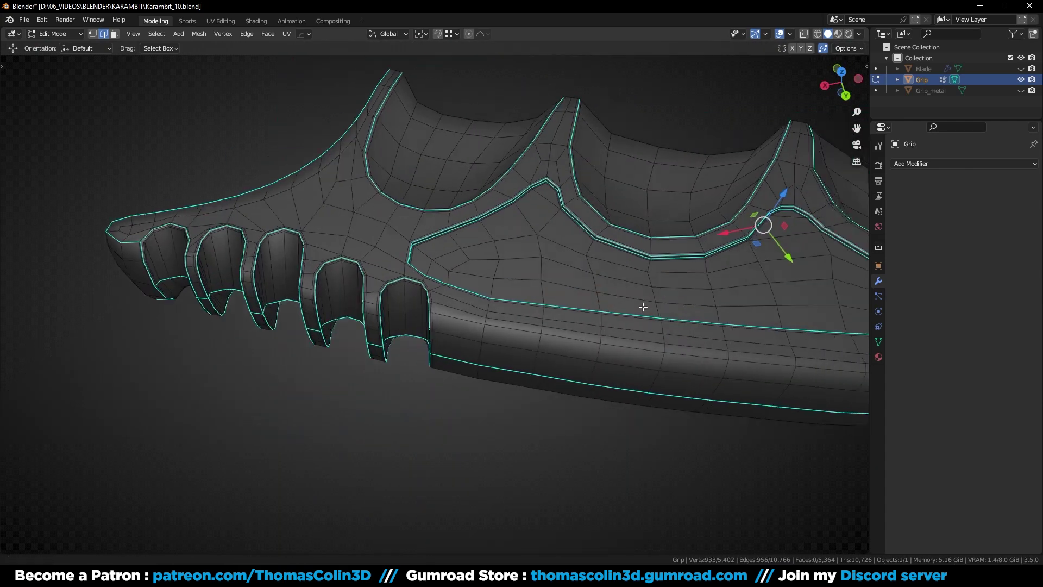
Add the short edges across the corners of the long side panel's groove to the selection
left_click_drag(642, 307, 468, 276, "alt")
scroll(384, 268, "up", 4)
left_click(384, 268, "shift")
scroll(384, 268, "down", 4)
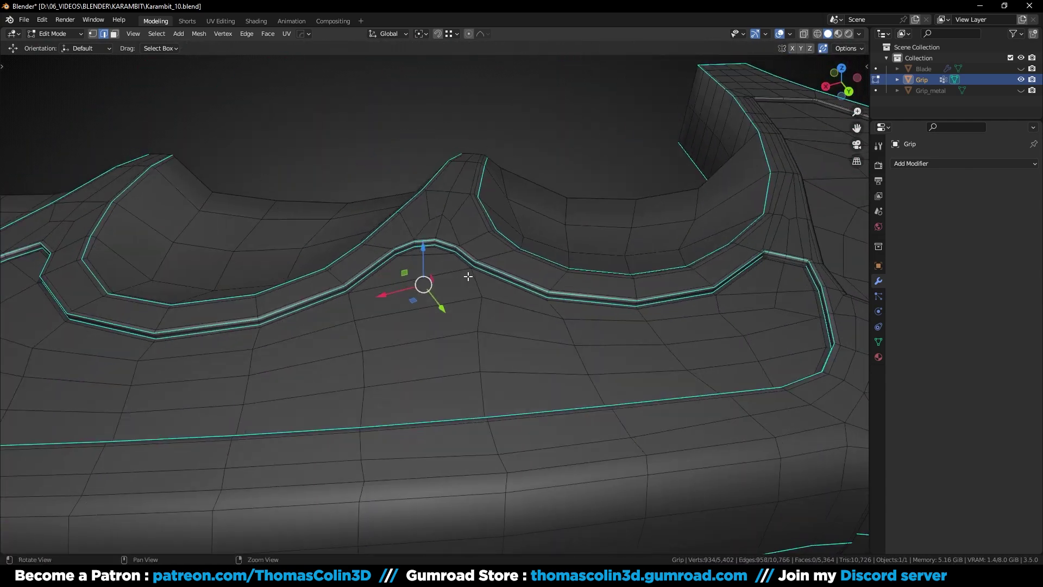
scroll(468, 276, "up", 4)
left_click(475, 285, "shift")
left_click(475, 291, "shift")
scroll(474, 291, "down", 3)
middle_click_drag(475, 291, 223, 354, "alt")
left_click_drag(427, 296, 478, 281, "alt")
scroll(478, 281, "up", 3)
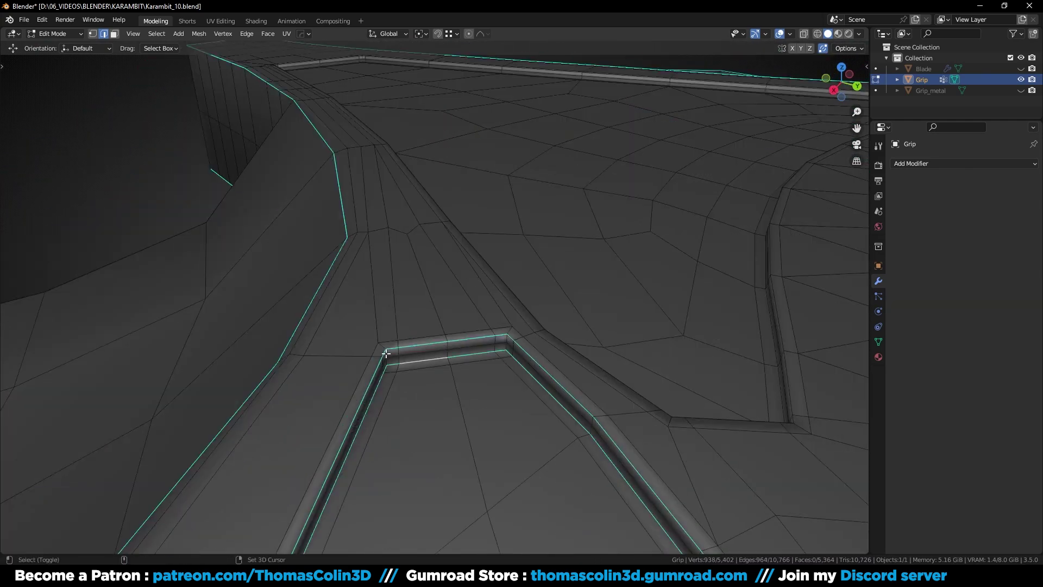
left_click(505, 340, "shift")
scroll(505, 339, "down", 5)
left_click_drag(243, 435, 461, 305, "alt")
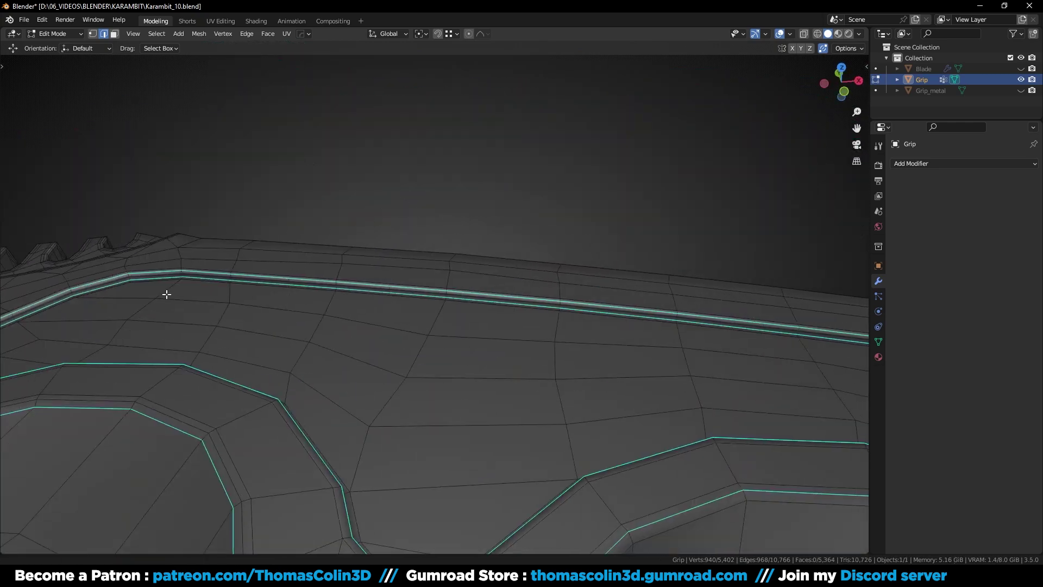
Add both edge loops of the curved recess below the front spine notches to the selection
middle_click_drag(165, 294, 317, 327, "alt")
left_click_drag(414, 282, 441, 302, "alt")
double_click(437, 341, "shift")
double_click(445, 355, "shift")
right_click_drag(446, 358, 468, 413, "alt")
scroll(489, 265, "up", 3)
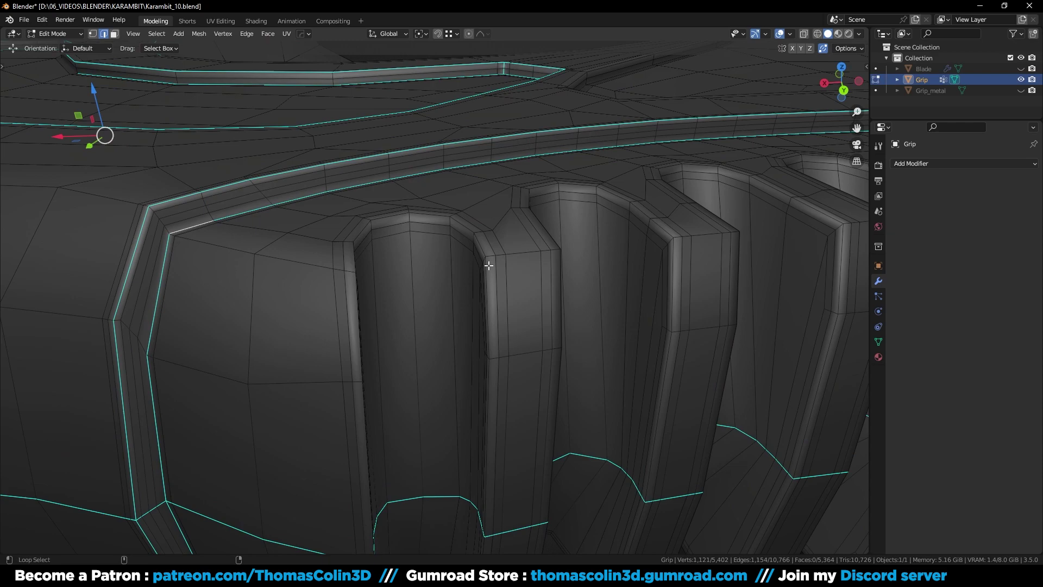
Add the edge loops outlining each of the front spine notches to the selection
double_click(640, 211, "shift")
right_click_drag(640, 210, 531, 312, "alt")
middle_click_drag(531, 311, 354, 337, "alt")
right_click_drag(353, 336, 491, 309, "alt")
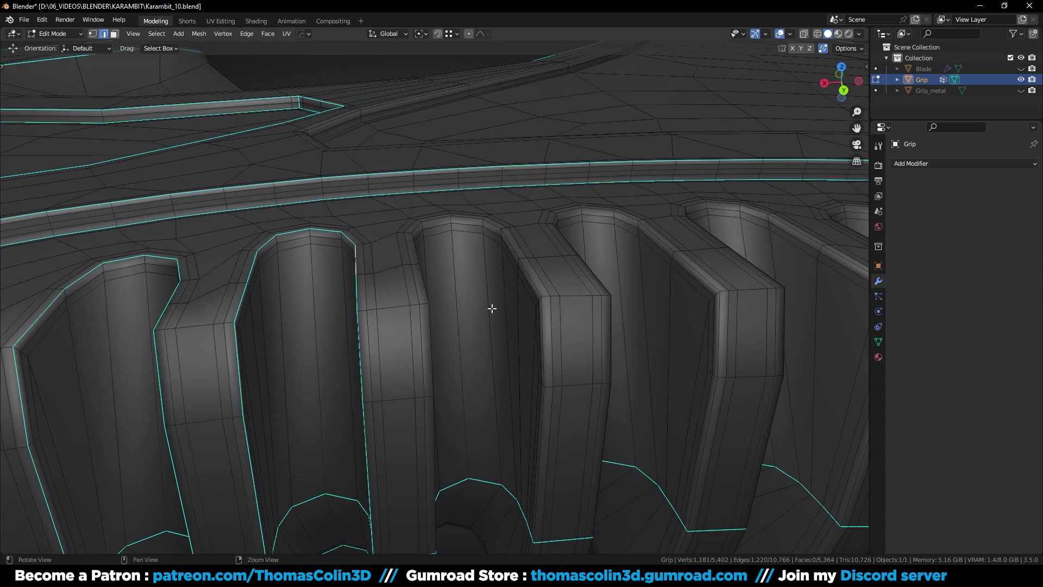
middle_click_drag(683, 259, 391, 276, "alt")
right_click_drag(391, 276, 470, 276, "alt")
left_click(691, 247, "alt+shift")
scroll(623, 281, "down", 3)
scroll(479, 270, "up", 3)
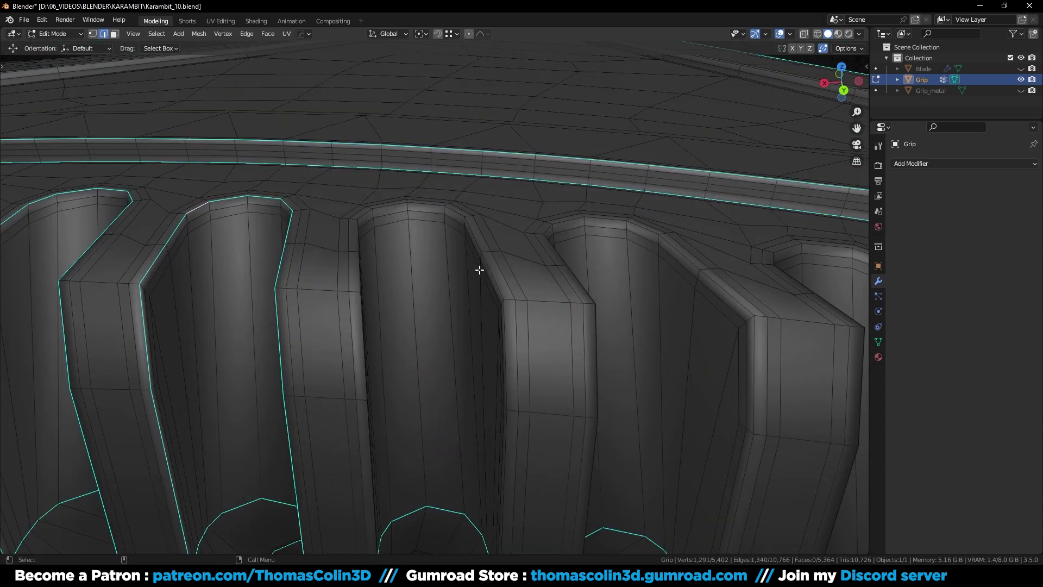
scroll(587, 240, "down", 3)
scroll(462, 243, "up", 3)
right_click_drag(622, 280, 500, 331, "alt")
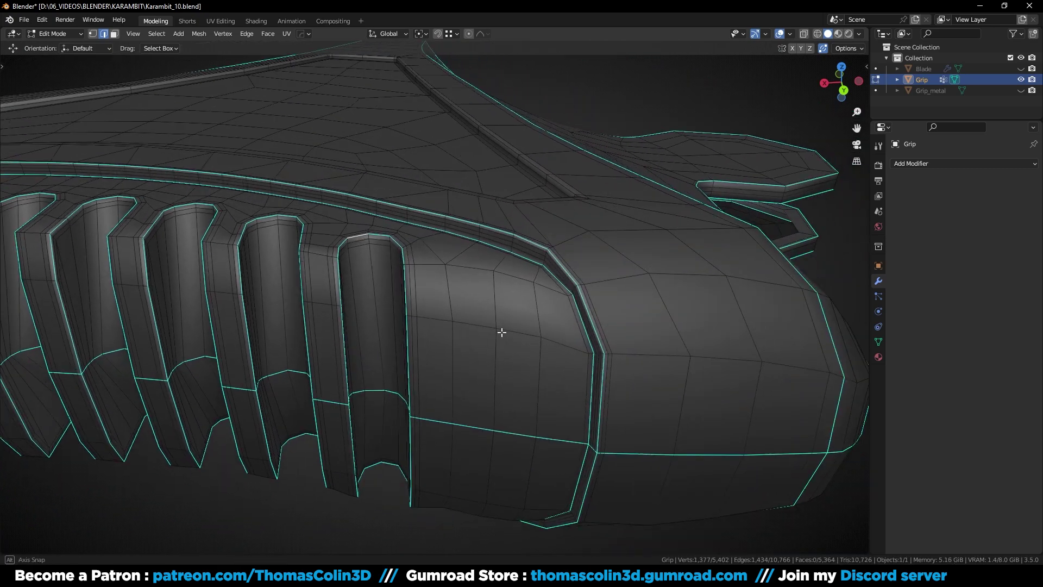
Add the edge loops bordering the triangular panel's groove beside the guard to the selection
left_click_drag(500, 330, 483, 398, "alt")
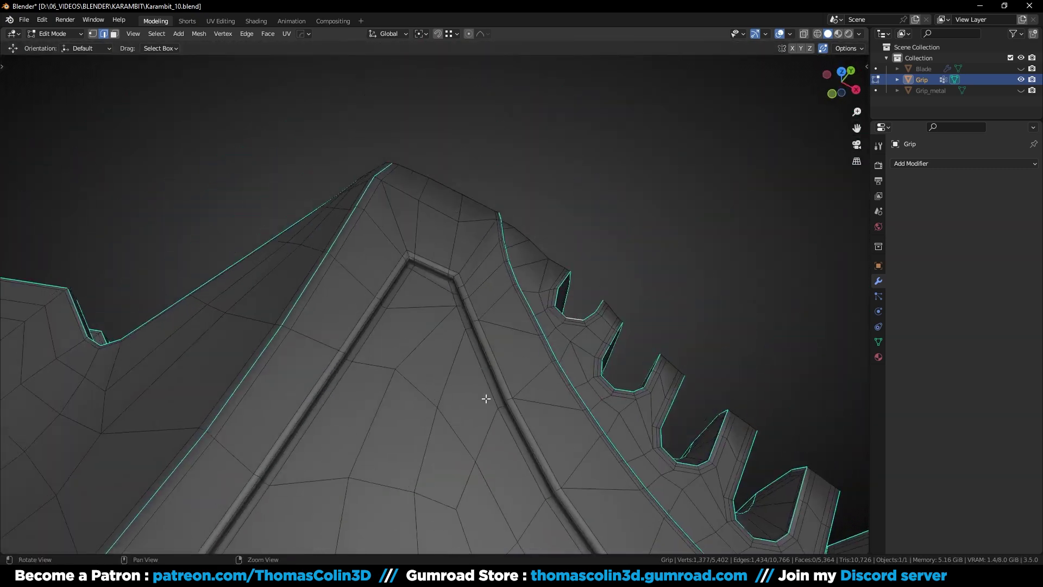
scroll(432, 299, "up", 6)
left_click(341, 218, "alt+shift")
left_click(396, 293, "alt+shift")
left_click_drag(361, 194, 461, 312, "alt")
scroll(508, 305, "down", 4)
middle_click_drag(576, 338, 450, 326)
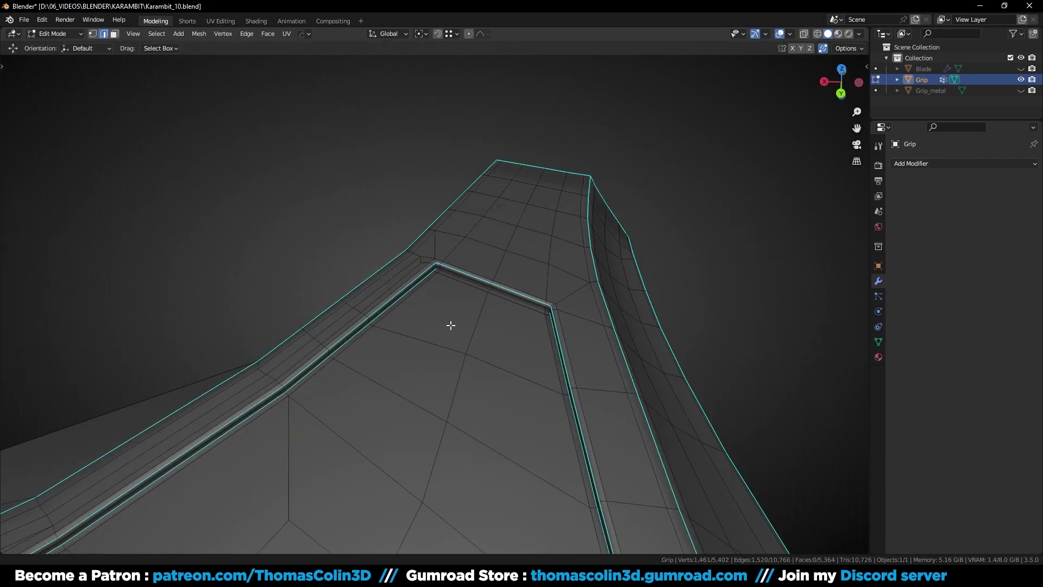
scroll(350, 329, "up", 4)
left_click(541, 351, "alt+shift")
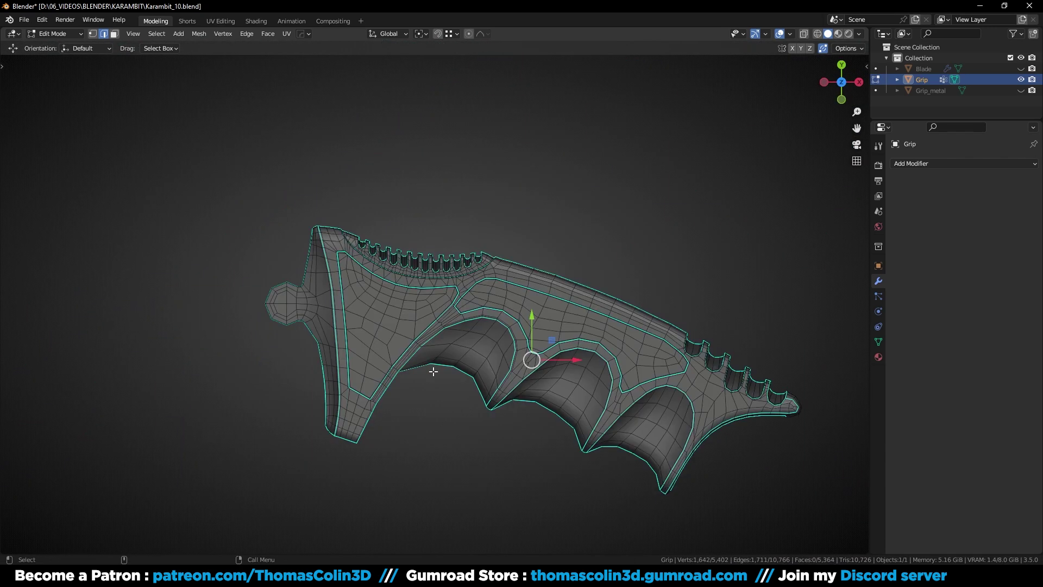
Mark all the selected grip edges as seams and clear the selection
right_click(432, 372)
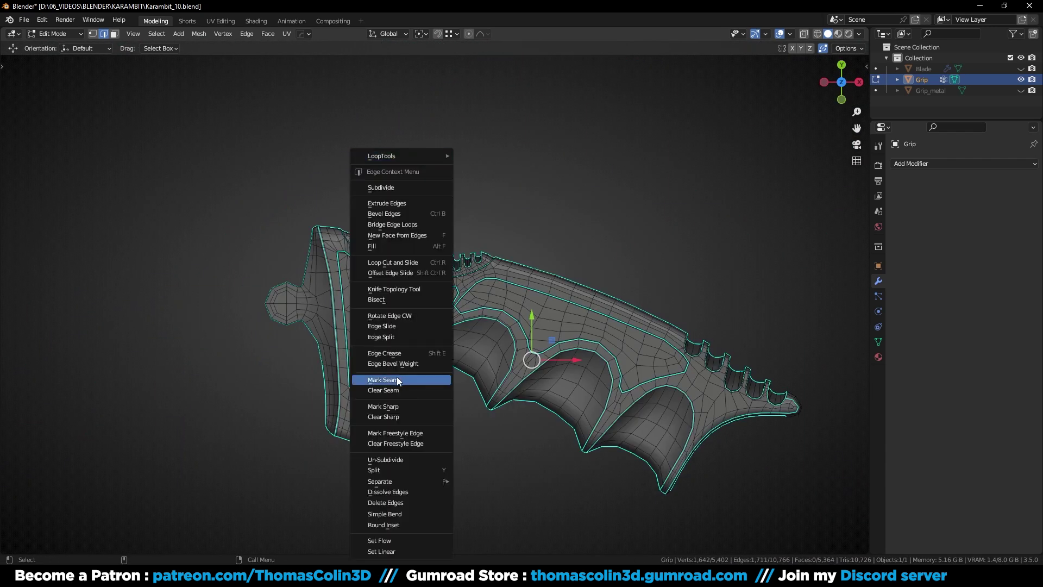
left_click(392, 378)
key("alt+a")
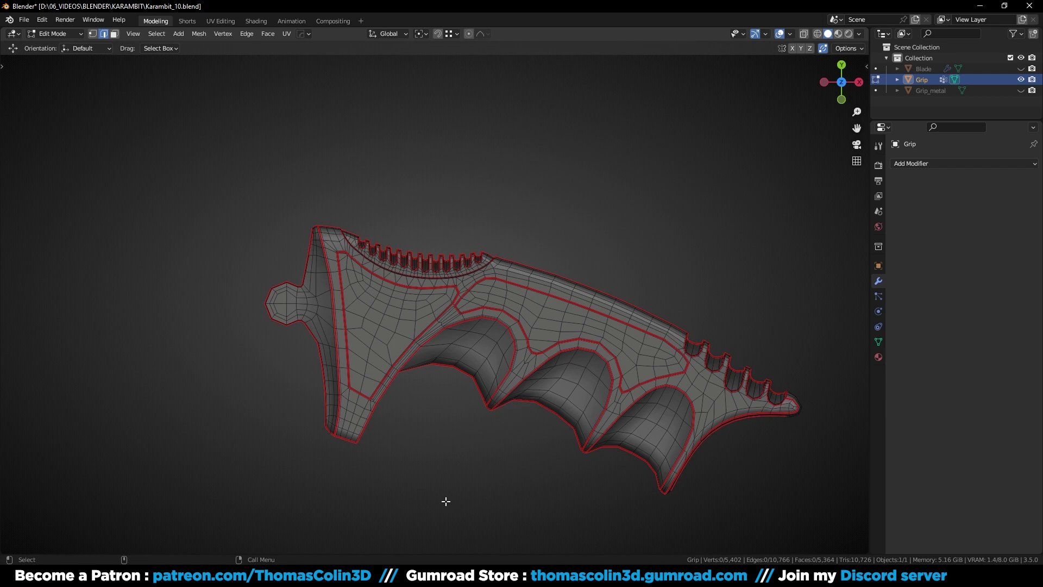
middle_click_drag(442, 498, 407, 428)
scroll(407, 428, "up", 3)
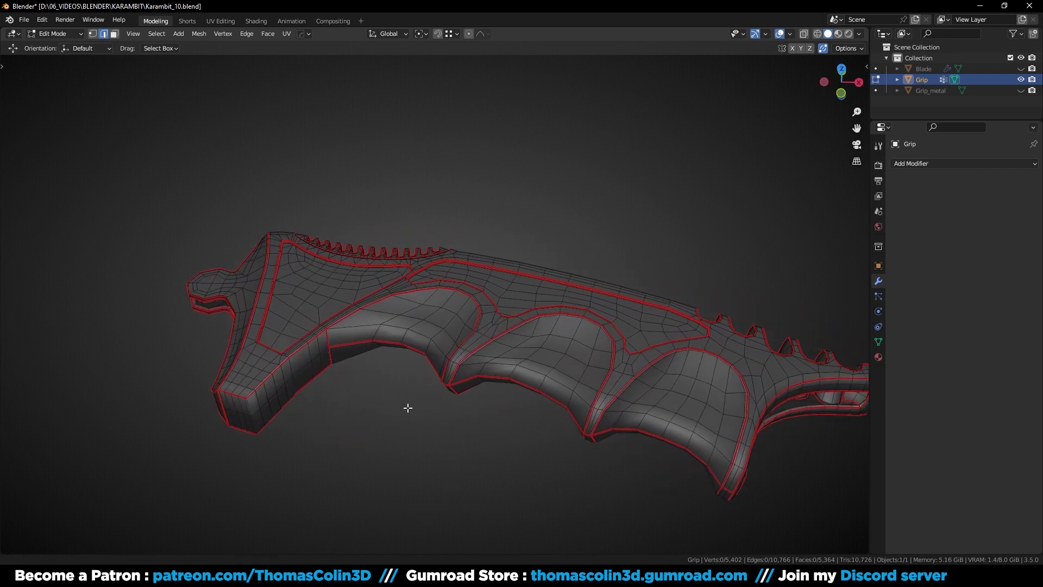
Switch to the UV Editing workspace and unwrap the entire grip mesh along its seams
left_click(221, 21)
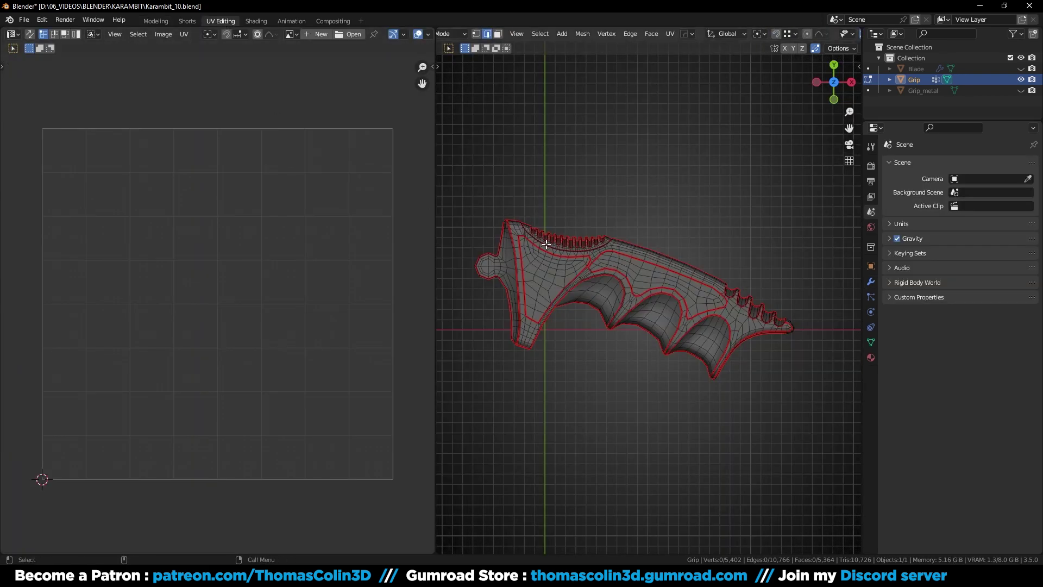
key("a")
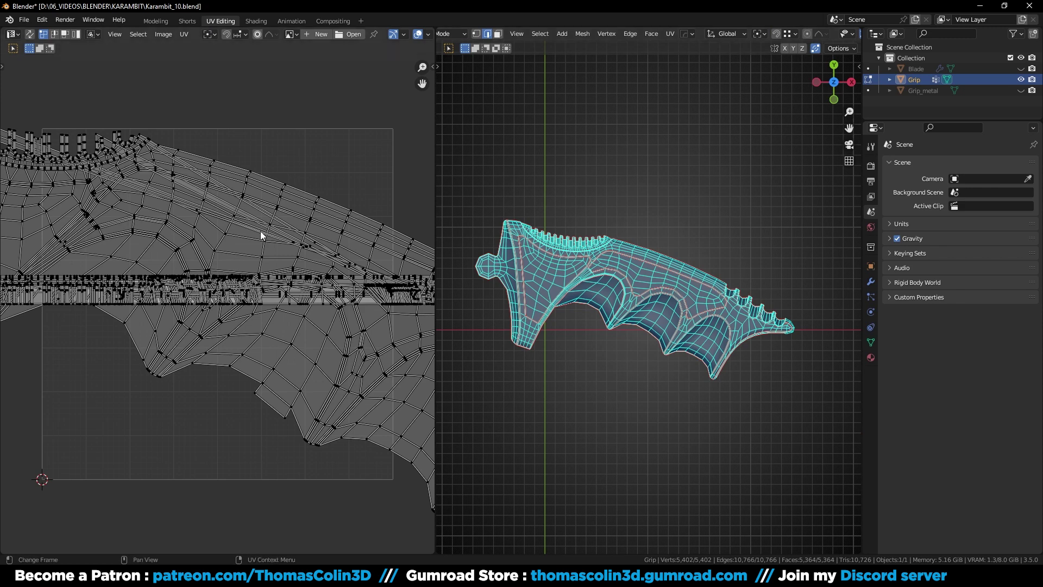
key("a")
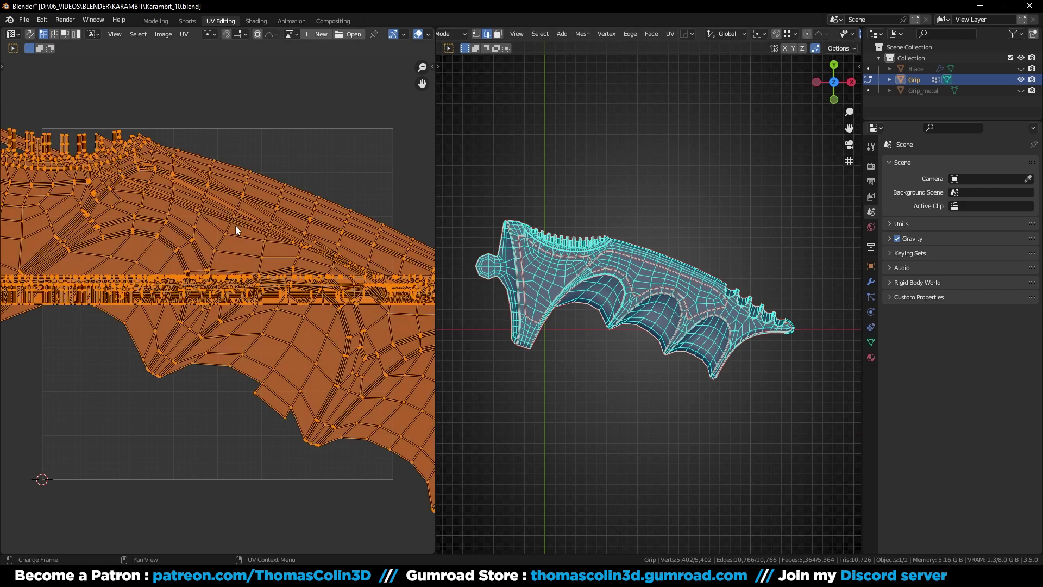
key("u")
left_click(235, 226)
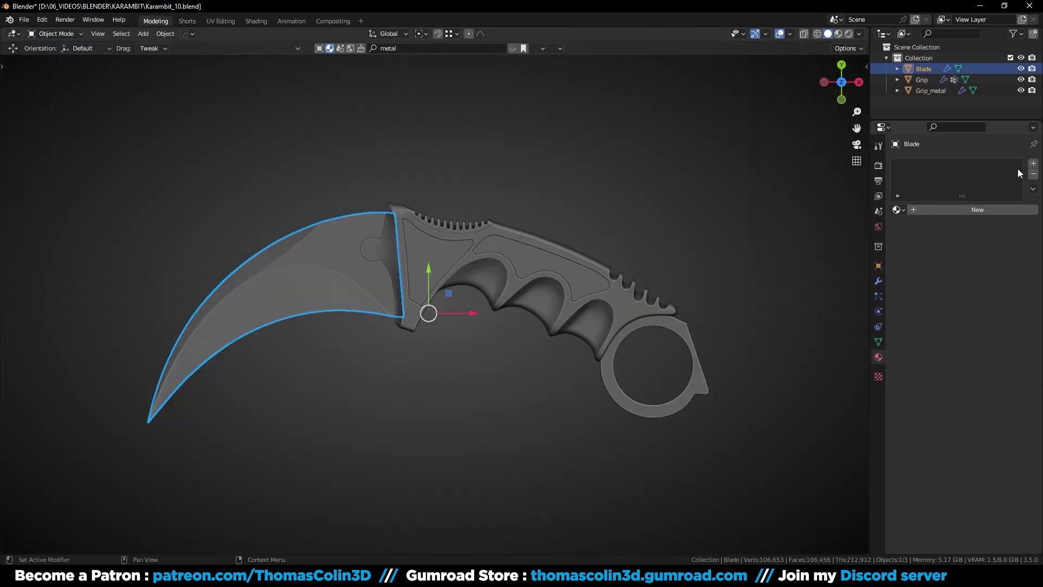
Create a new material named Blade for the blade and one named Grip for the grip
left_click(943, 210)
double_click(924, 166)
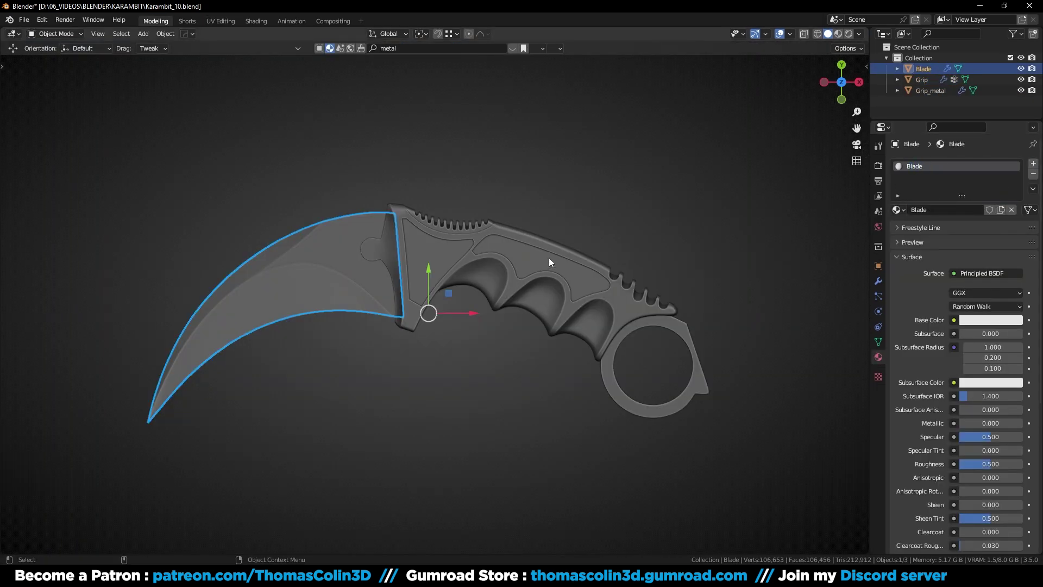
left_click(550, 262)
left_click(943, 210)
double_click(929, 166)
Create a new material for the metal finger ring and rename it
left_click(697, 380)
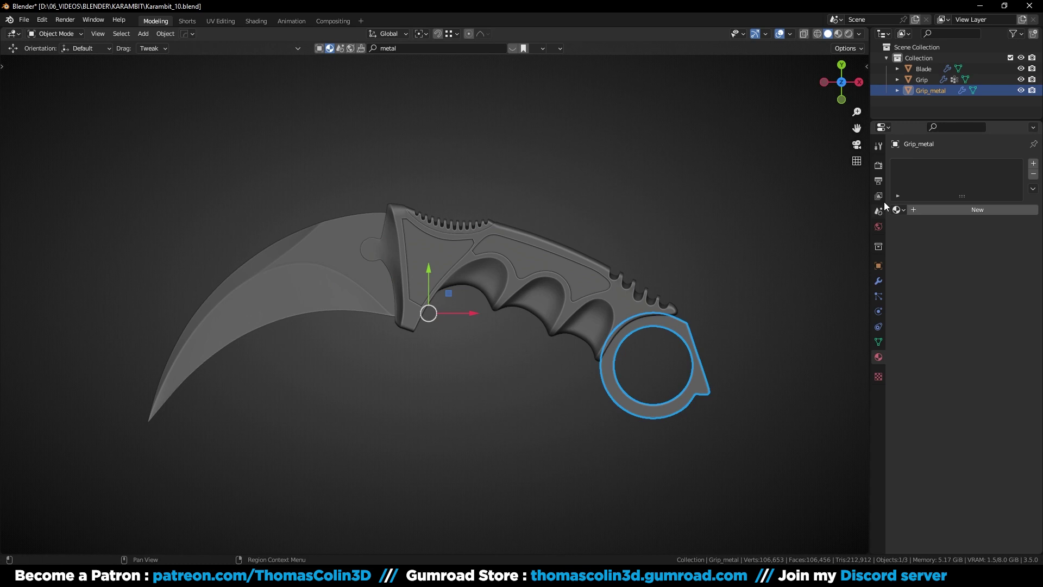
left_click(944, 210)
double_click(936, 166)
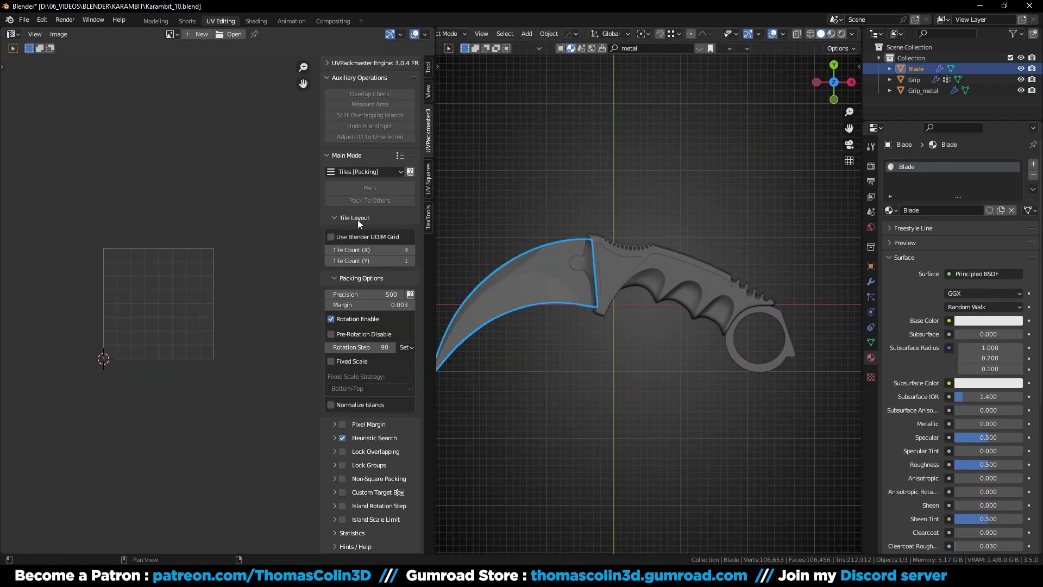
Set the UVPackmaster mode to Groups To Tiles and open the blade, grip and finger ring together in Edit Mode
left_click(363, 171)
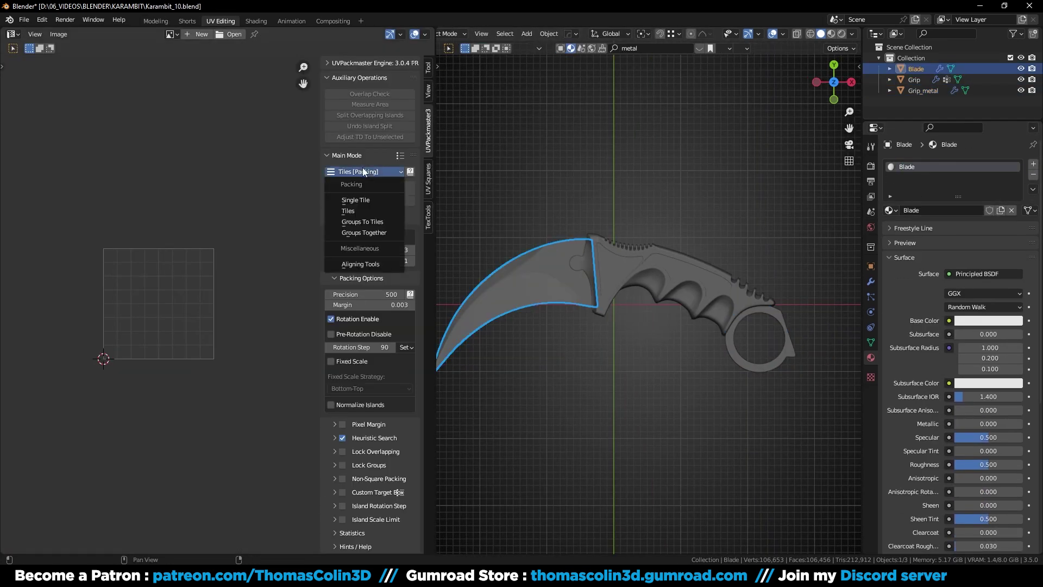
left_click(354, 222)
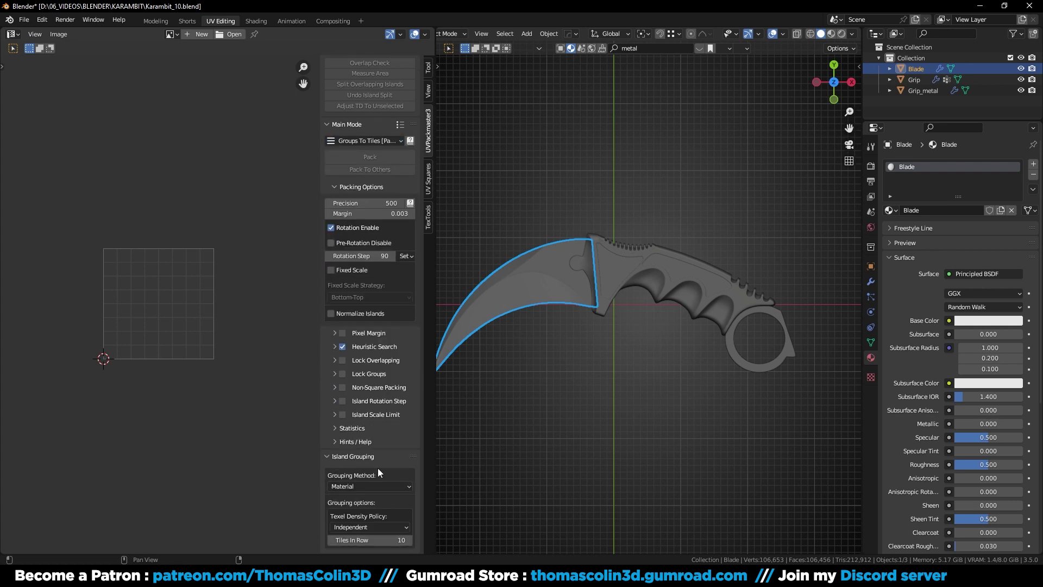
left_click(629, 262, "shift")
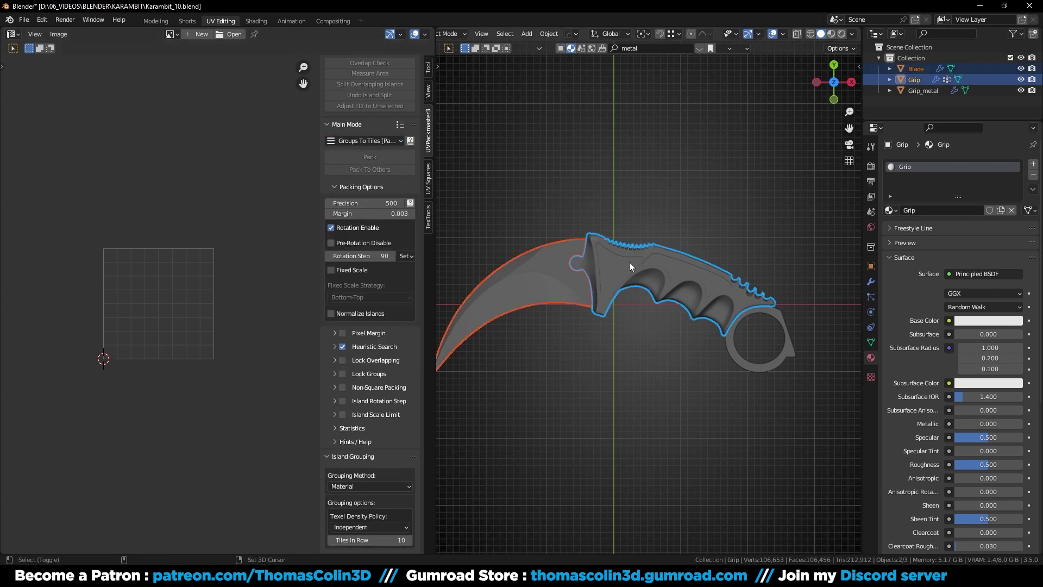
left_click(733, 349, "shift")
key("Tab")
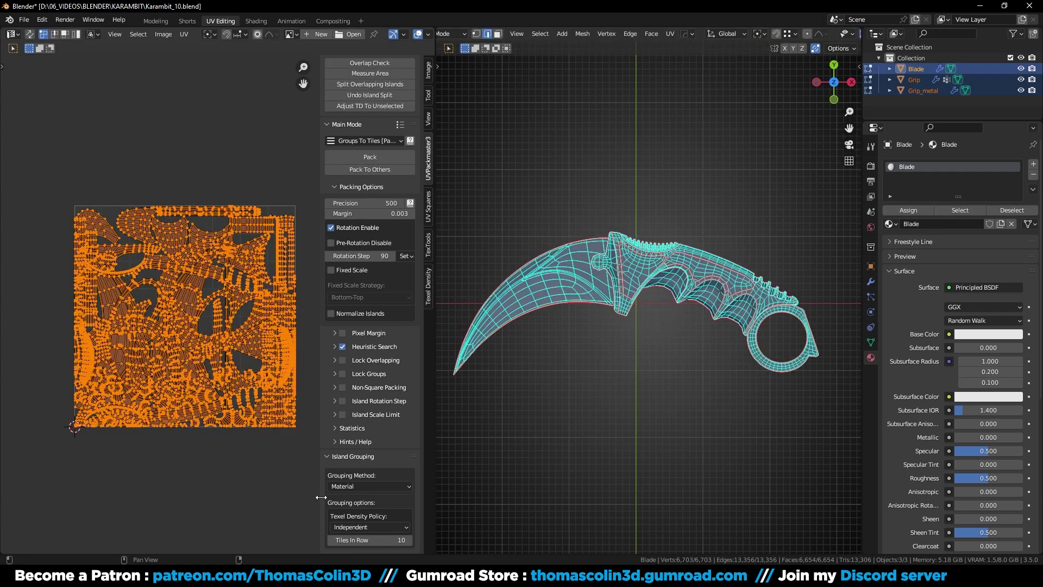
Choose the texel density policy for the material groups and pack all three parts' UVs into tiles
left_click(353, 529)
left_click(351, 502)
scroll(224, 472, "down", 4)
left_click(359, 156)
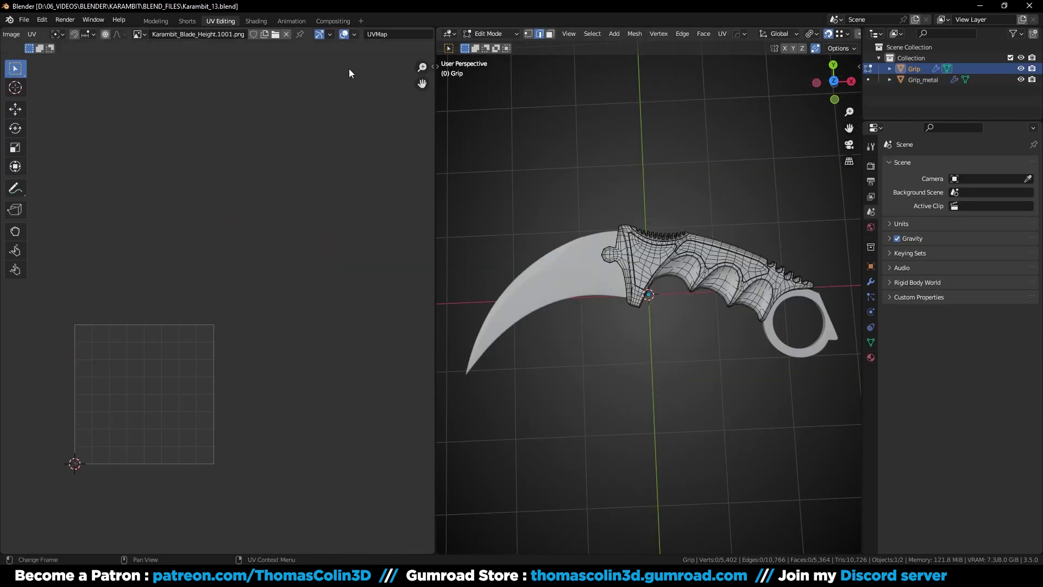
Set the UV editor's guide grid to 6 tiles in X
left_click(353, 34)
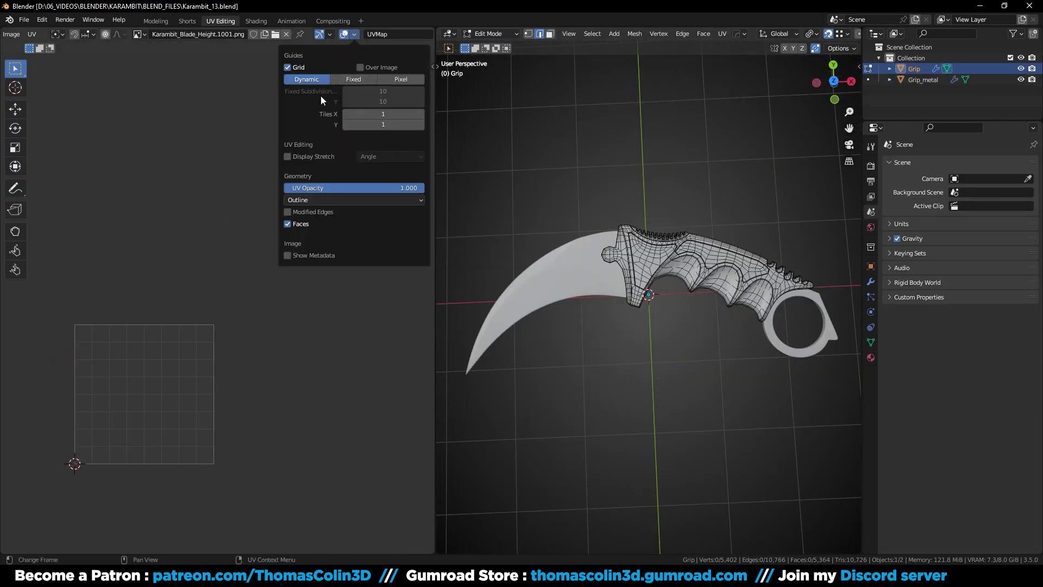
left_click(422, 116)
left_click(422, 116)
left_click(422, 116)
left_click(422, 116)
left_click(422, 115)
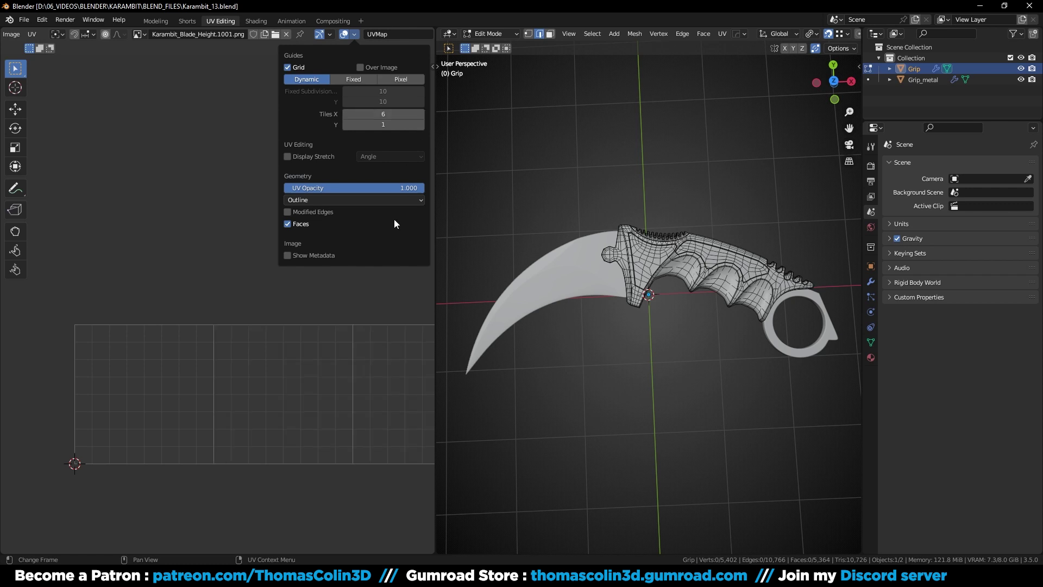
scroll(380, 316, "down", 3)
Export only the selected blade, grip and finger ring as the Wavefront OBJ file Karambit.obj in the KARAMBIT\OBJ folder
left_click(24, 20)
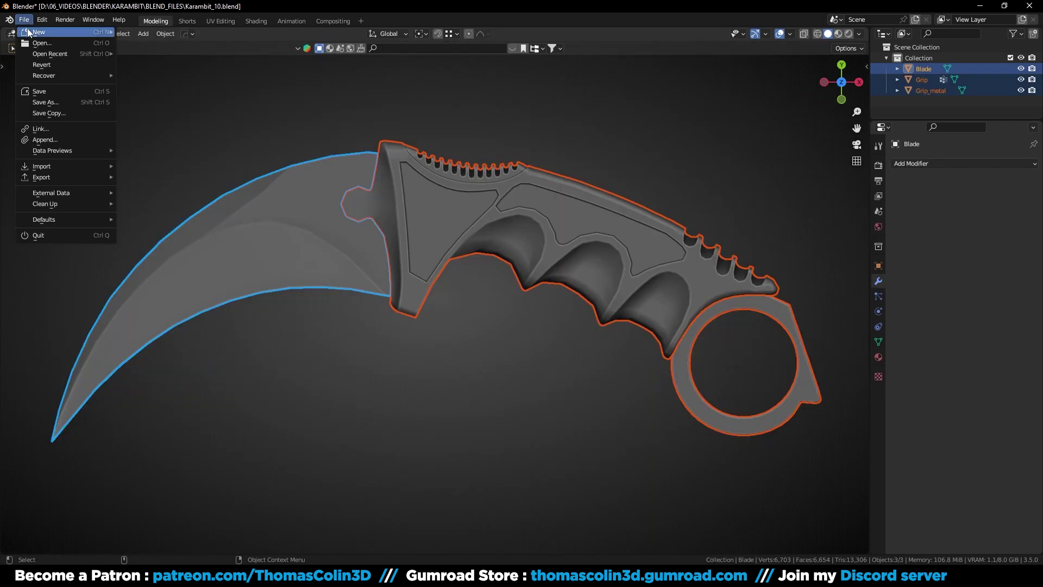
mouse_move(83, 177)
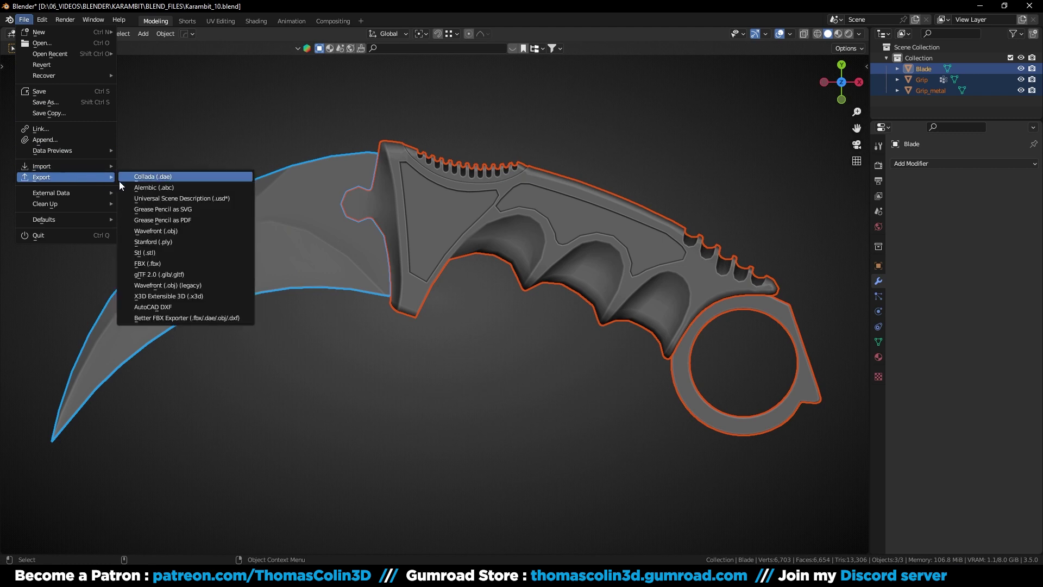
left_click(157, 231)
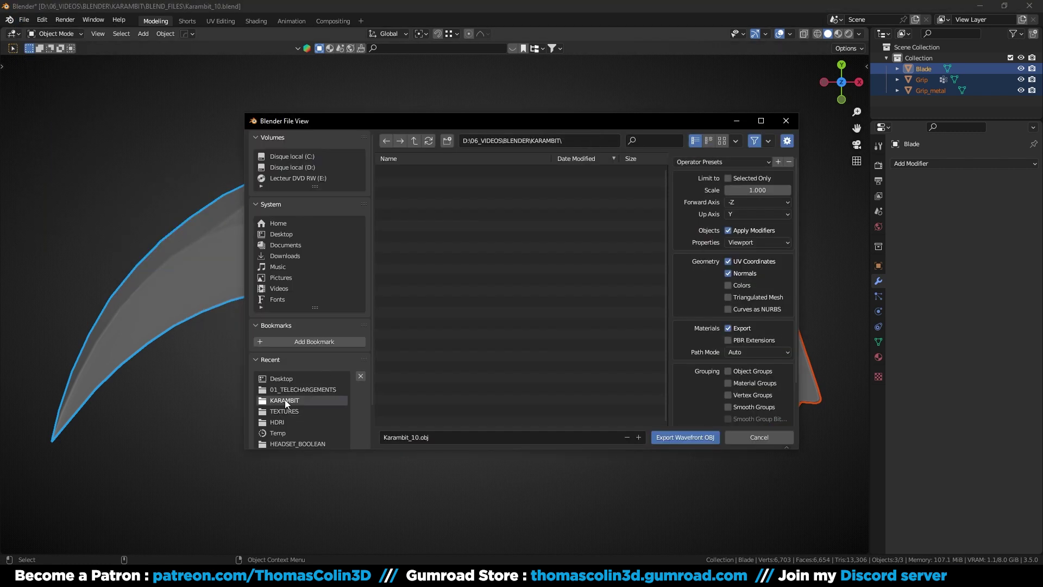
double_click(389, 170)
left_click(420, 437)
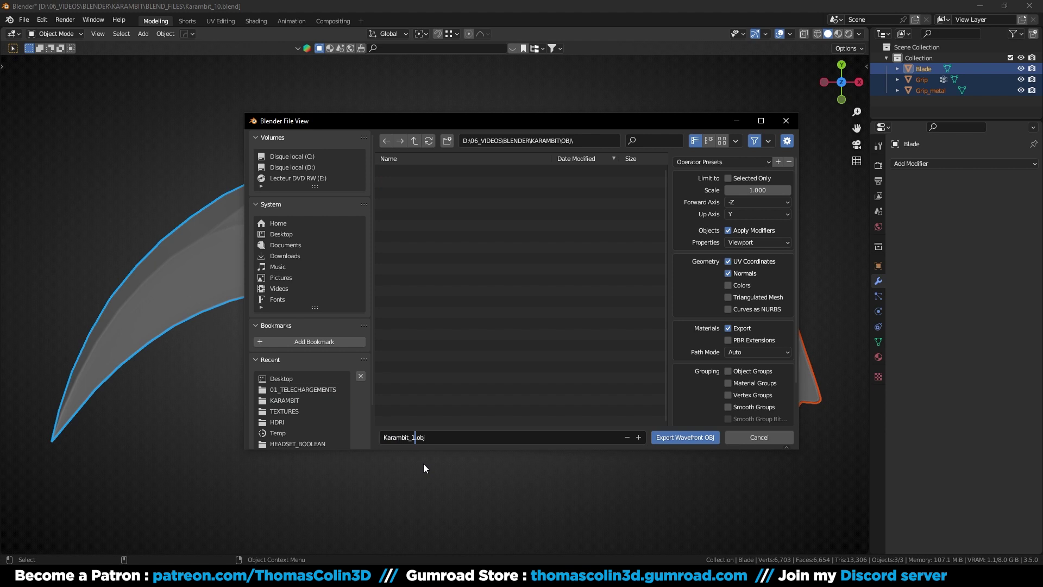
left_click(729, 178)
left_click(683, 437)
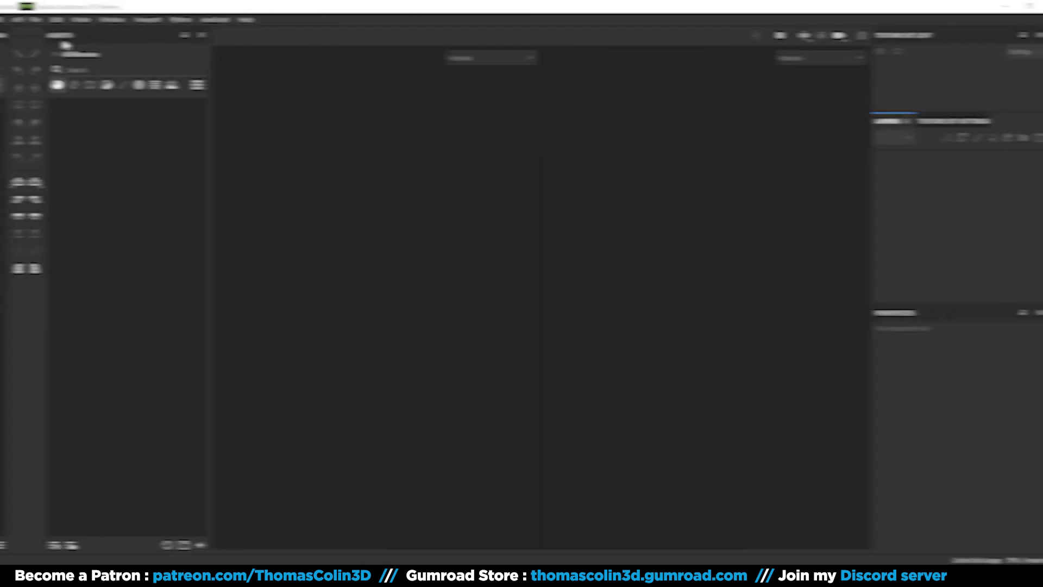
In Substance 3D Painter, create a new project from Karambit.obj with a 4096 document resolution
left_click(11, 19)
left_click(22, 33)
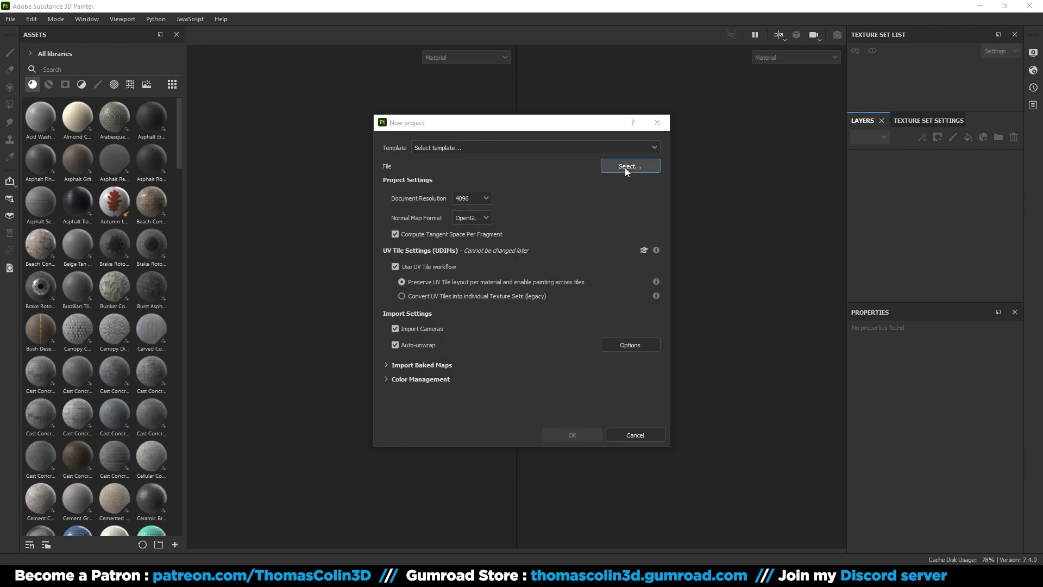
left_click(626, 168)
double_click(500, 172)
left_click(478, 199)
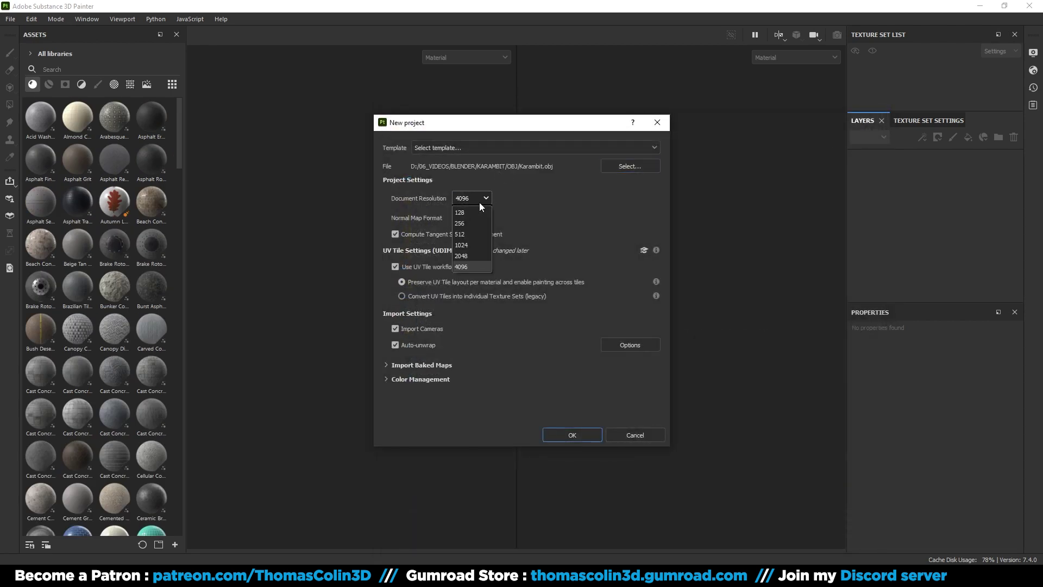
left_click(463, 267)
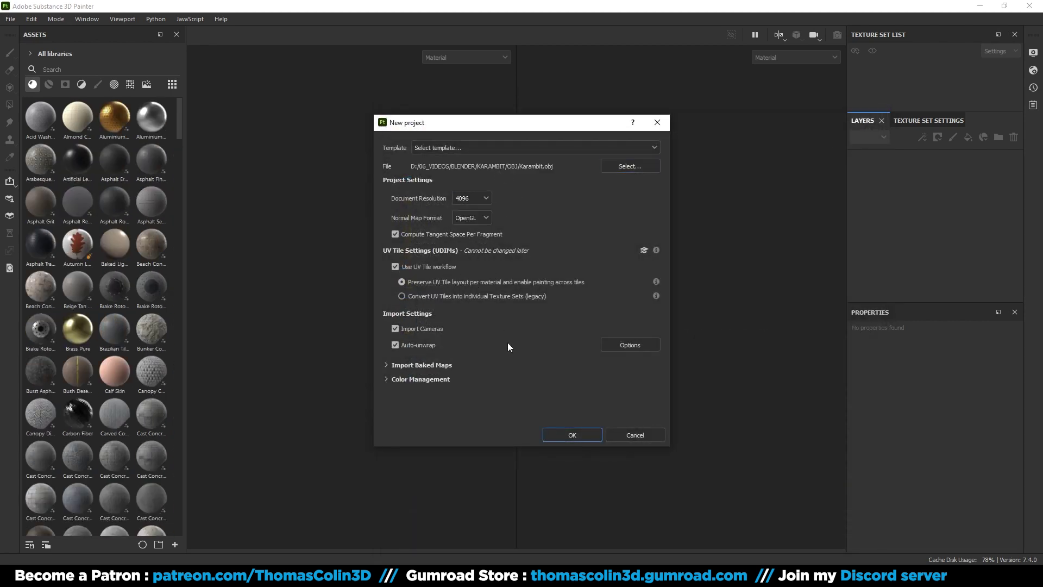
left_click(572, 435)
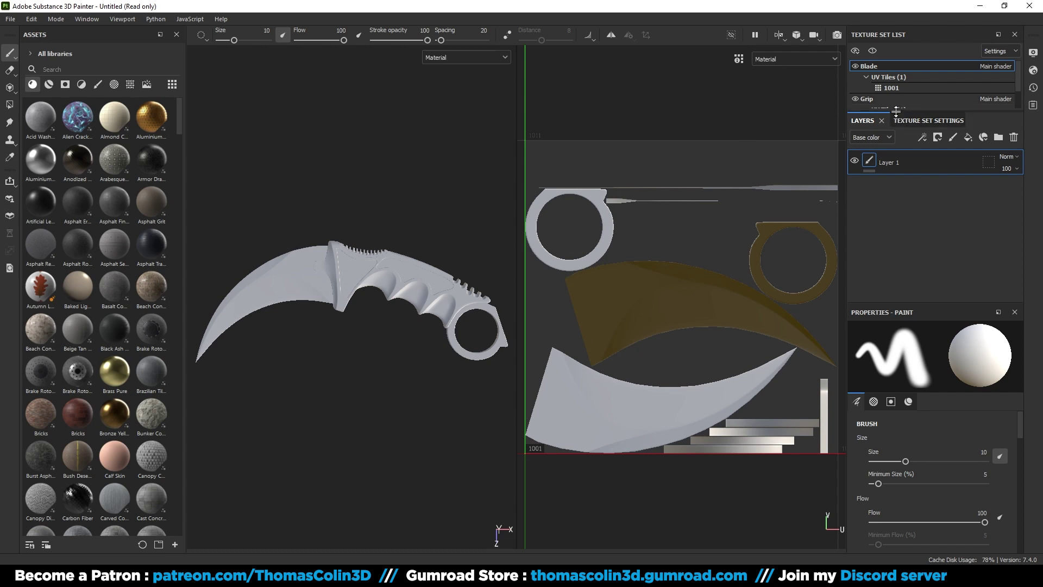
Enlarge the texture set list, check the Blade and Grip sets by toggling their visibility, and look through the paint brush properties
left_click_drag(895, 112, 896, 142)
left_click(855, 65)
left_click(855, 65)
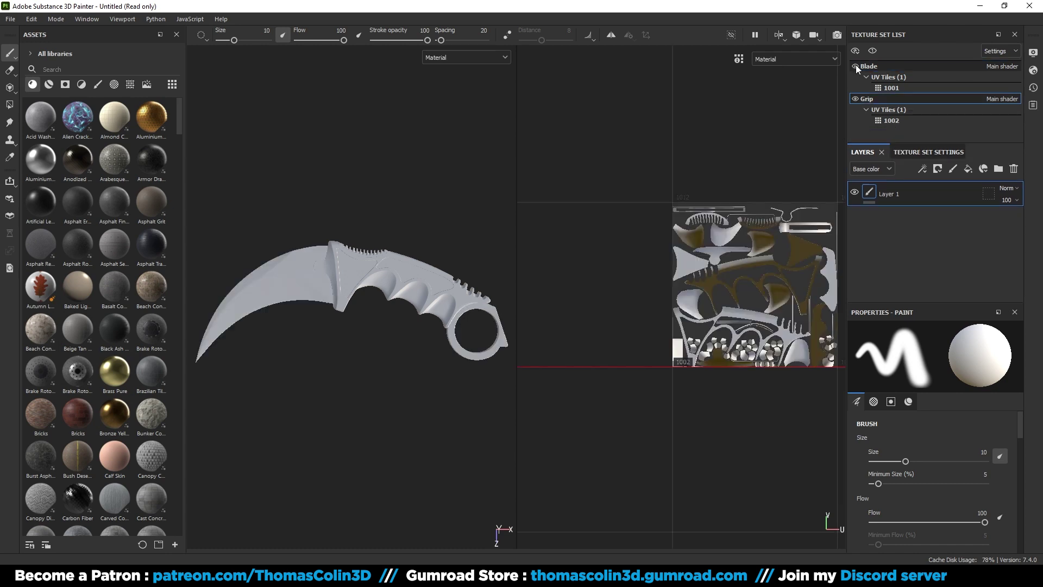
left_click(855, 99)
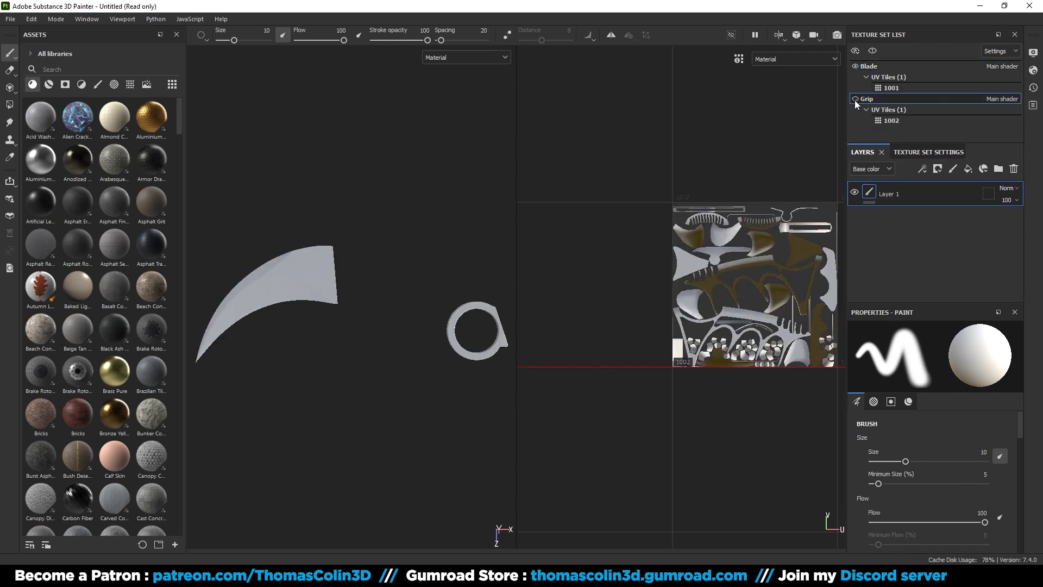
left_click(855, 99)
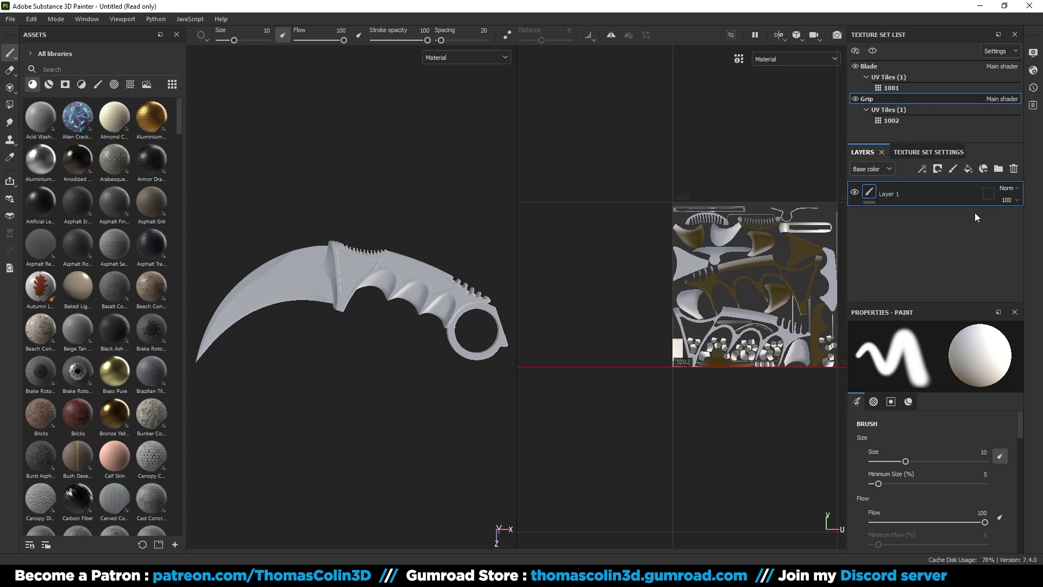
scroll(892, 445, "down", 5)
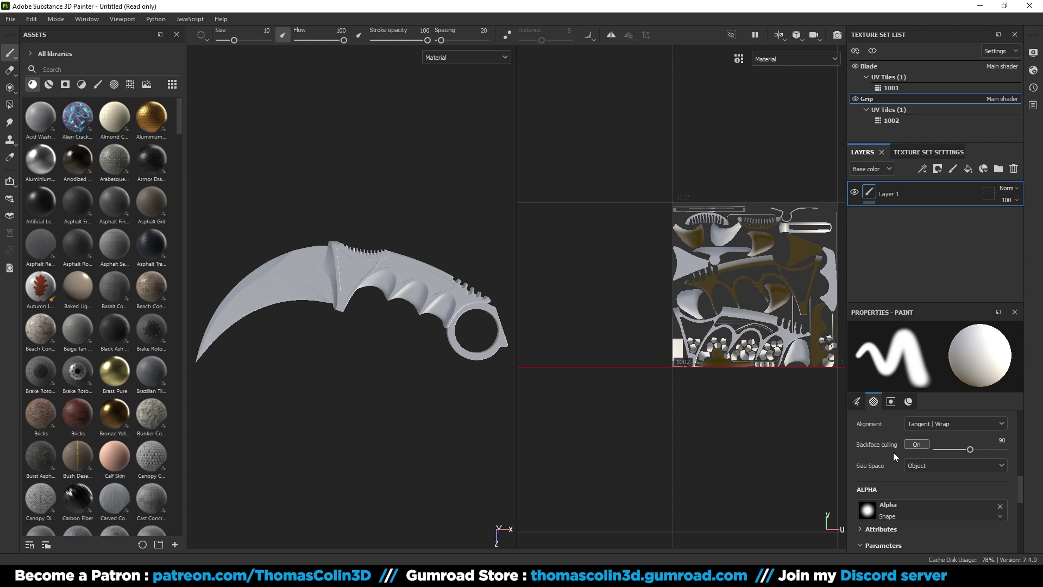
scroll(869, 472, "down", 3)
scroll(897, 500, "up", 8)
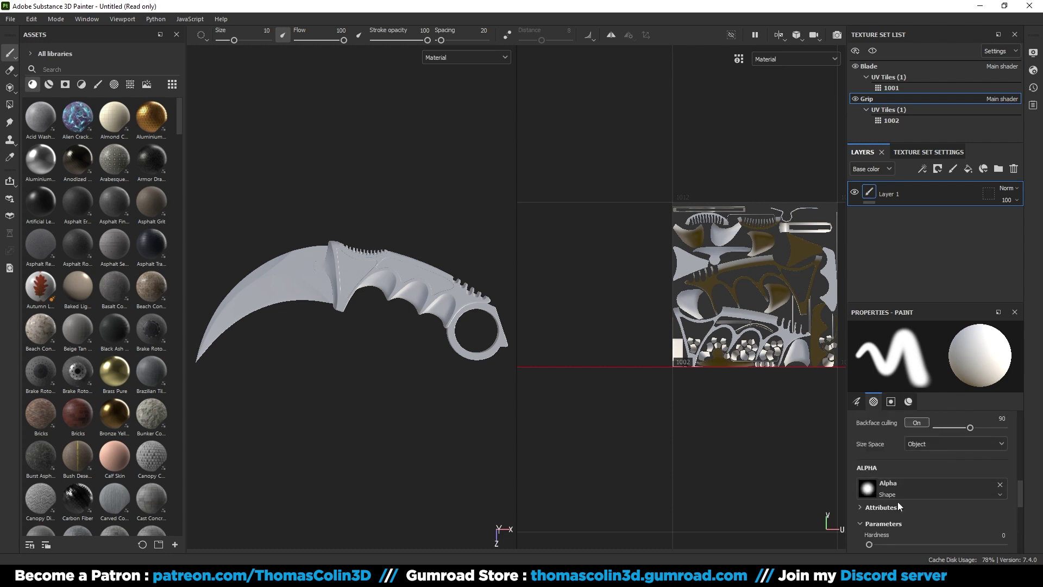
scroll(904, 501, "up", 4)
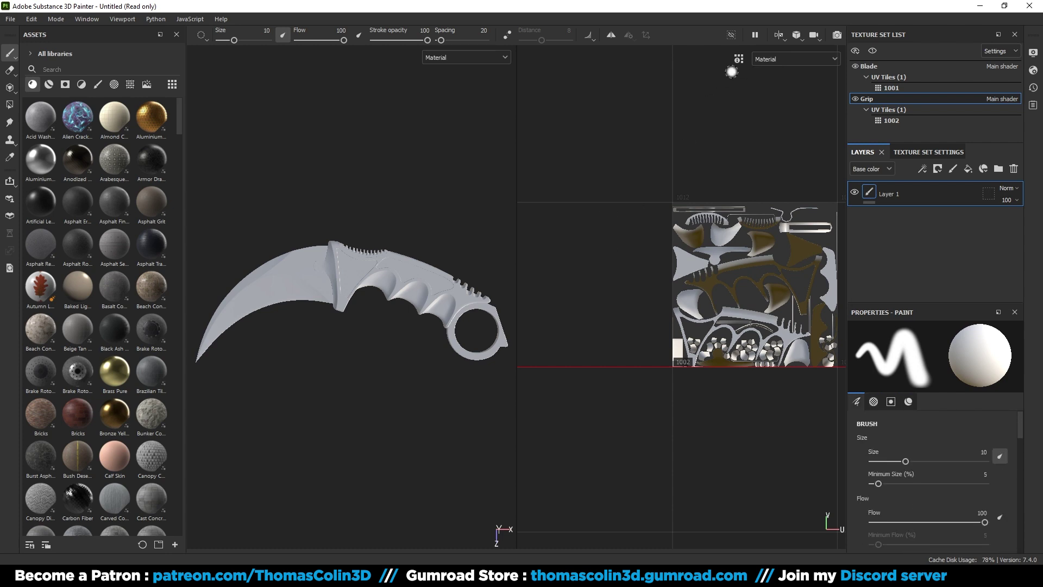
Switch the viewport to 3D only and inspect the whole knife from several angles, ending on the blade
left_click(782, 37)
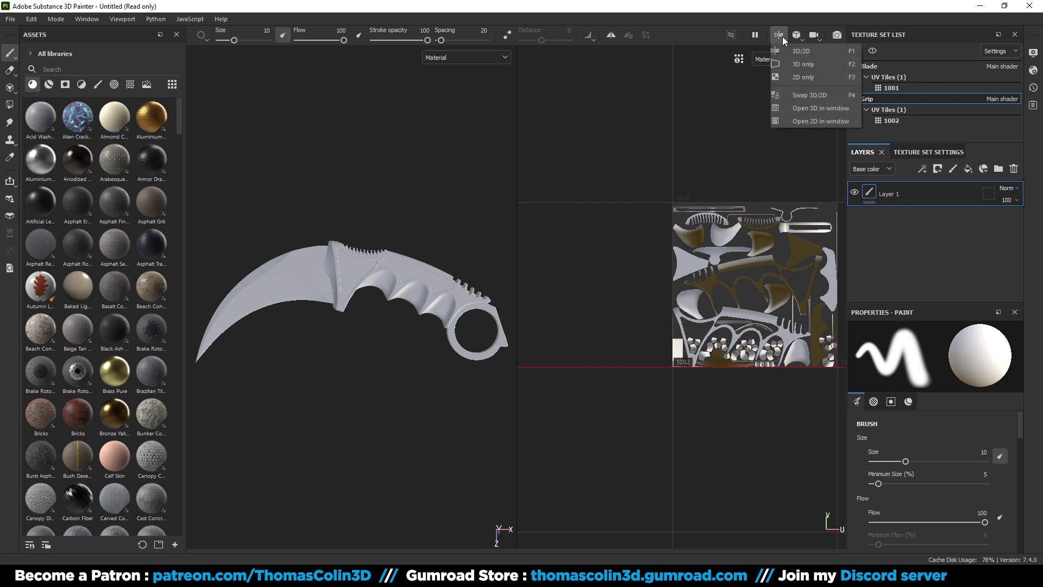
left_click(794, 66)
right_click_drag(559, 328, 517, 346, "alt")
left_click_drag(517, 346, 571, 353, "alt")
right_click_drag(589, 390, 634, 220, "alt")
mouse_move(634, 220)
middle_mouse_down("alt")
mouse_move(549, 149)
mouse_move(591, 323)
mouse_move(504, 91)
mouse_move(754, 202)
mouse_move(517, 221)
mouse_move(624, 201)
middle_mouse_up("alt")
mouse_move(563, 154)
left_mouse_down("alt")
mouse_move(571, 207)
mouse_move(491, 232)
left_mouse_up("alt")
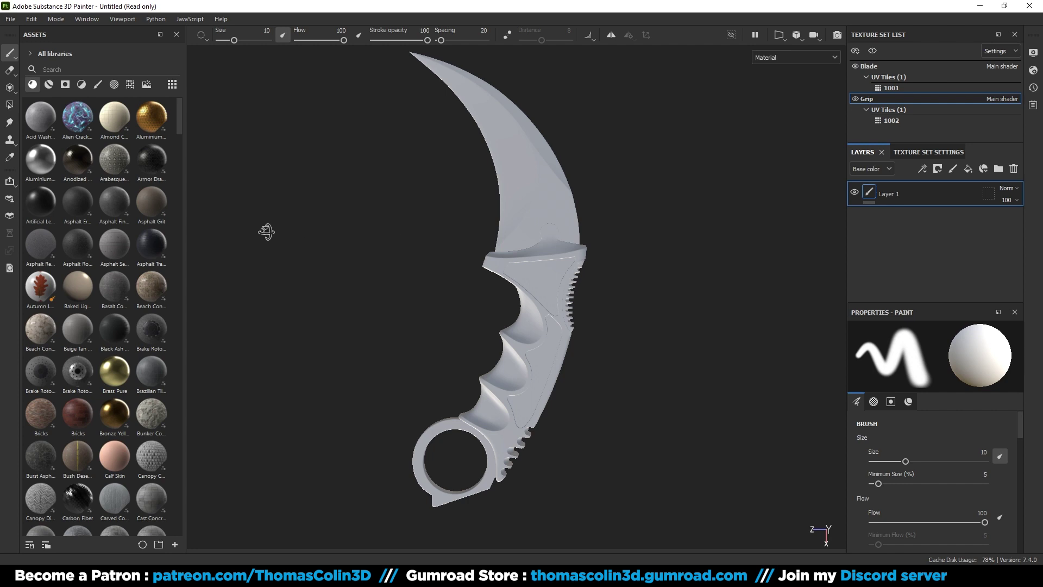
left_click_drag(266, 231, 565, 249, "alt+shift")
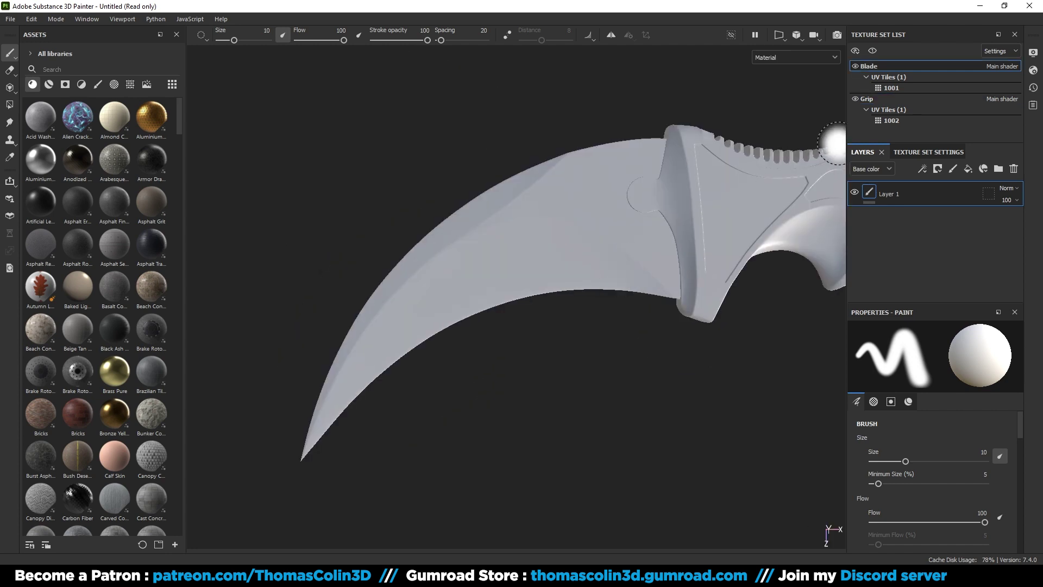
Bake all mesh maps of the Blade texture set at an output size of 4096
left_click(923, 151)
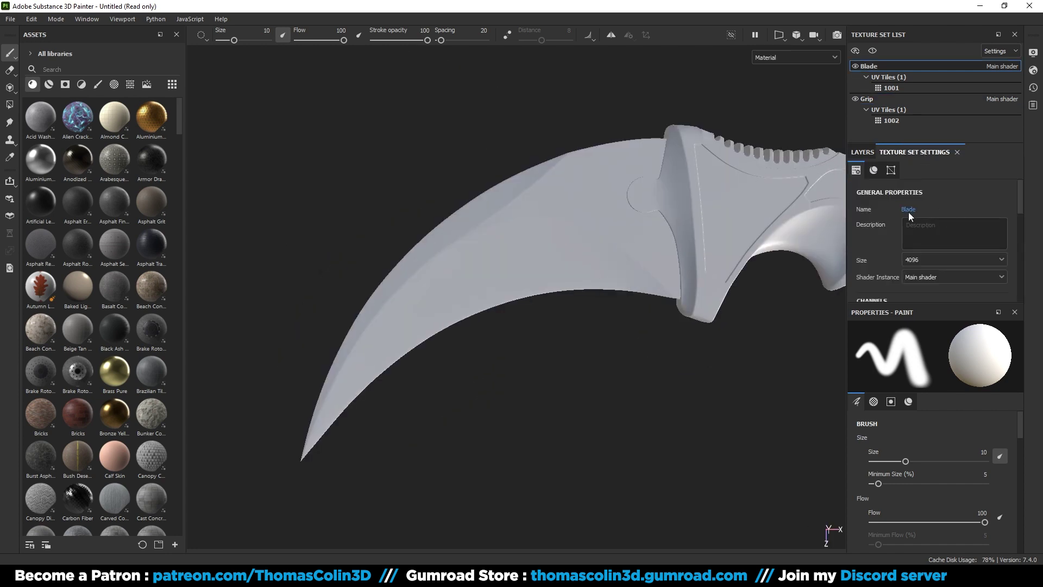
scroll(891, 222, "down", 1)
scroll(952, 247, "down", 3)
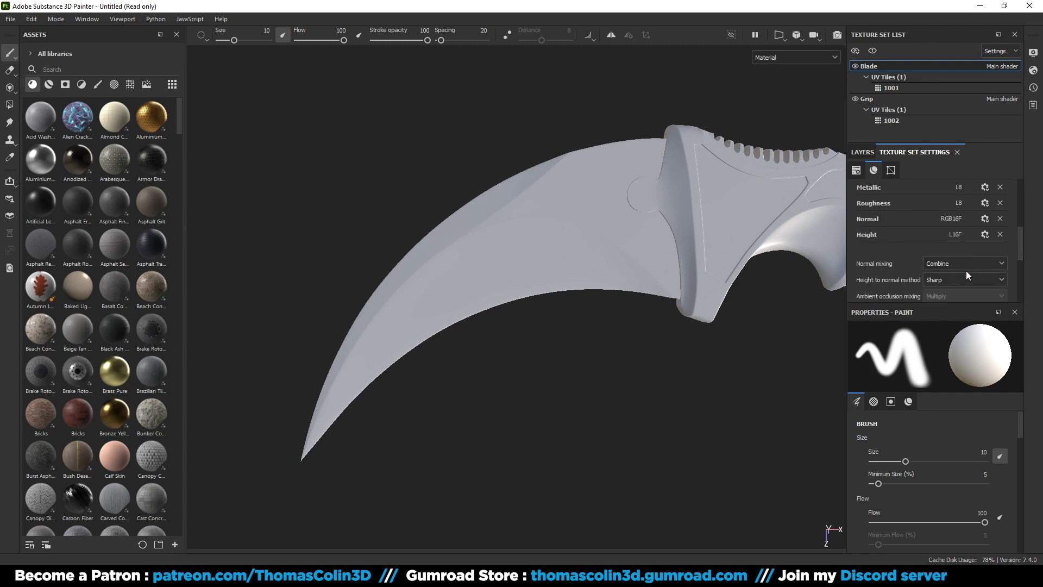
left_click(977, 289)
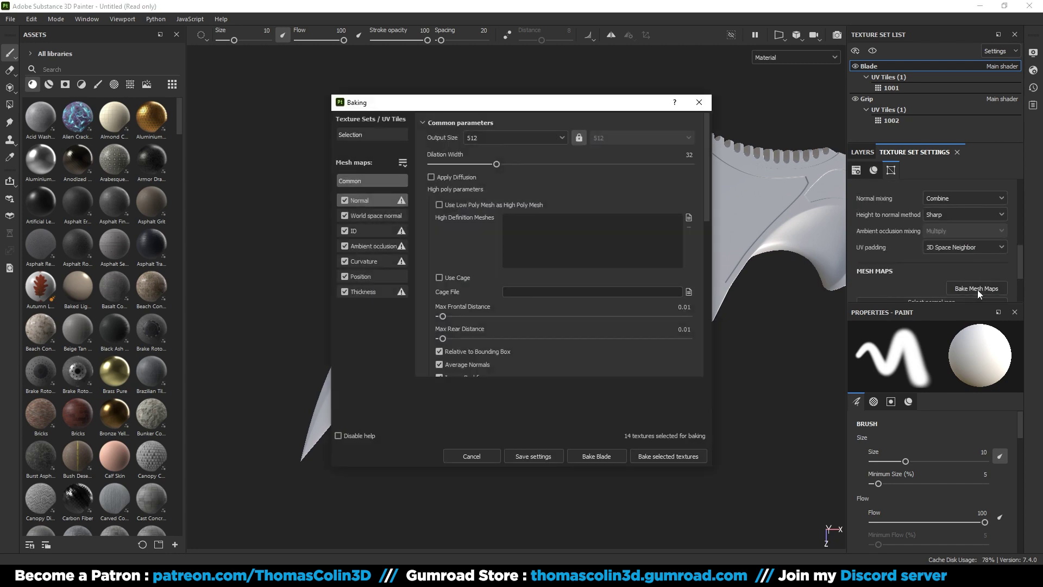
left_click(489, 139)
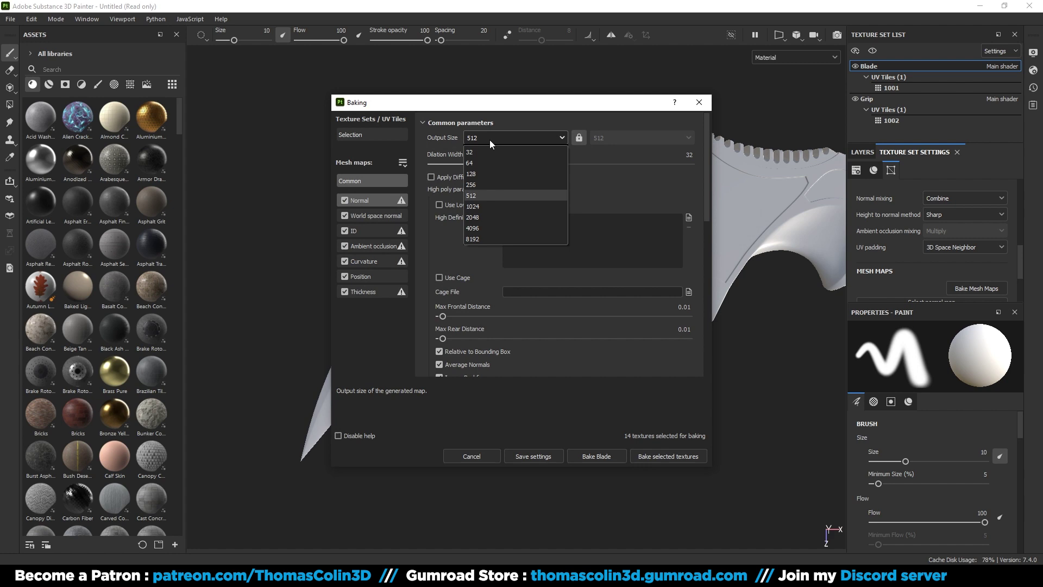
left_click(473, 229)
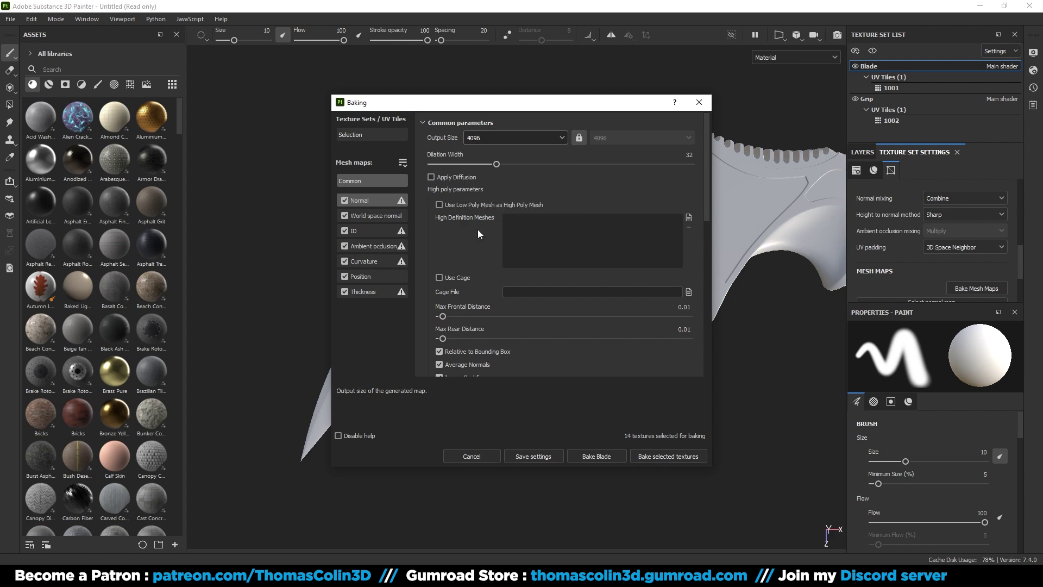
left_click(595, 455)
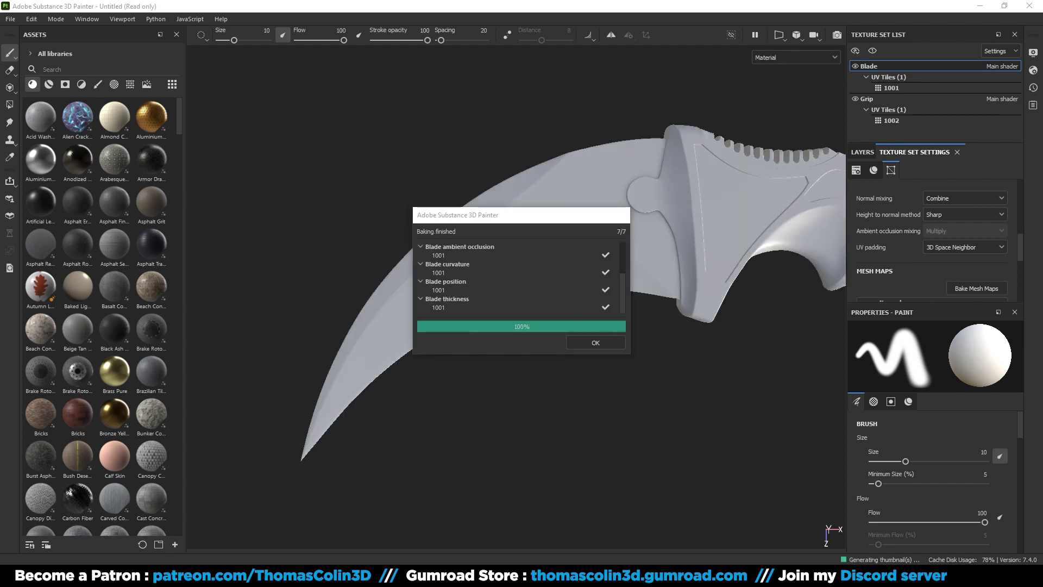
left_click(595, 342)
Bake the mesh maps of the Grip texture set with the same baking settings
left_click_drag(593, 344, 338, 325, "alt")
left_click(867, 99)
left_click(968, 288)
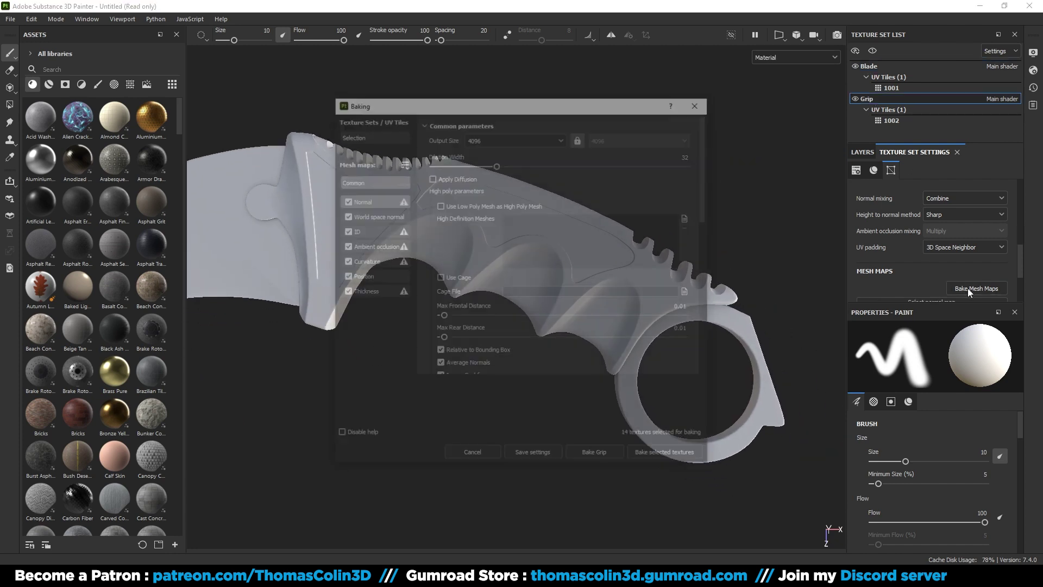
left_click(589, 454)
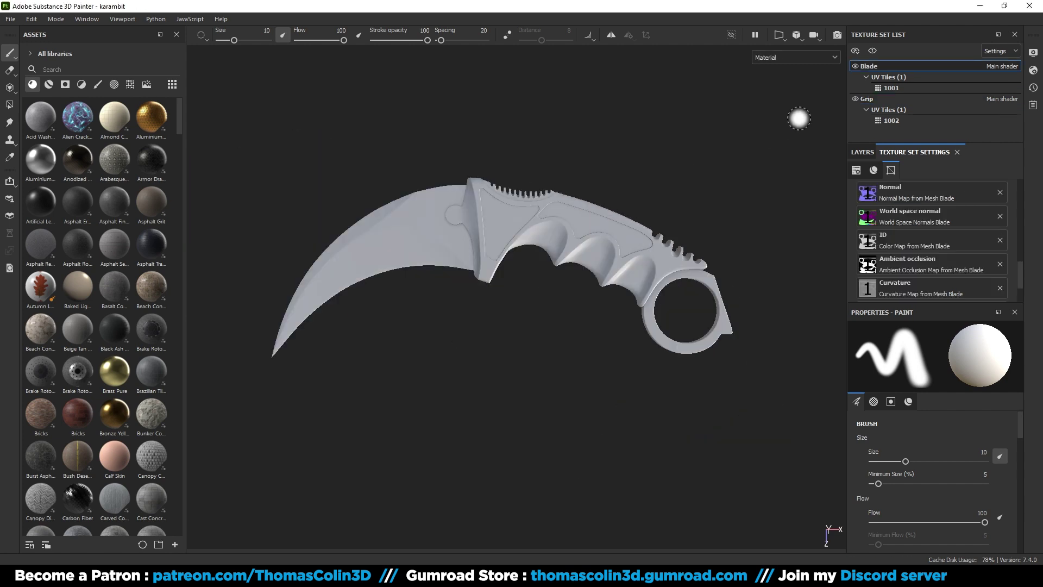
Hide the Grip texture set and remove the ambient occlusion map from the Blade's mesh maps
left_click(854, 99)
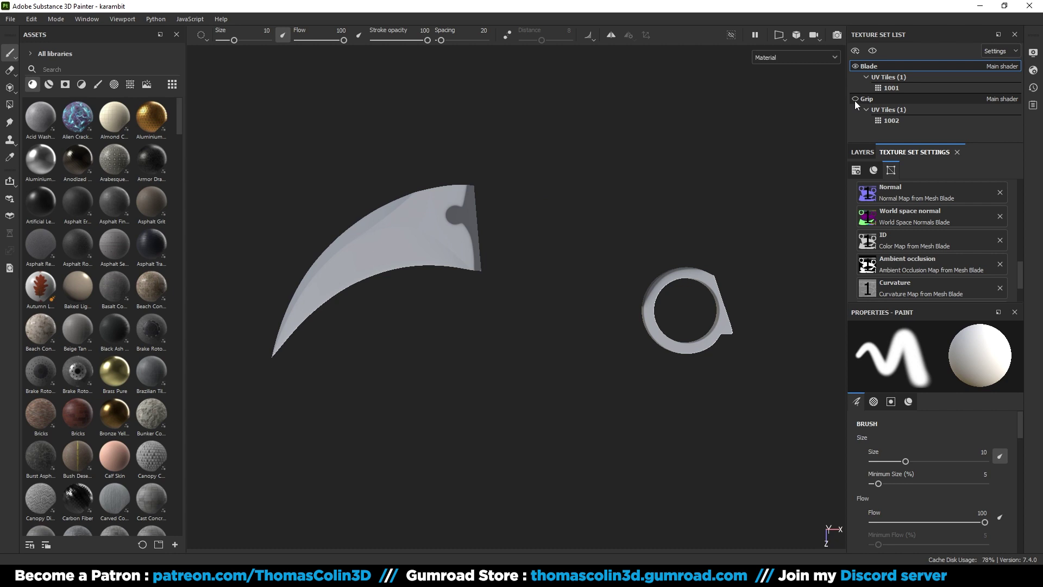
middle_click_drag(377, 270, 401, 303, "alt")
right_click_drag(417, 298, 638, 560, "alt")
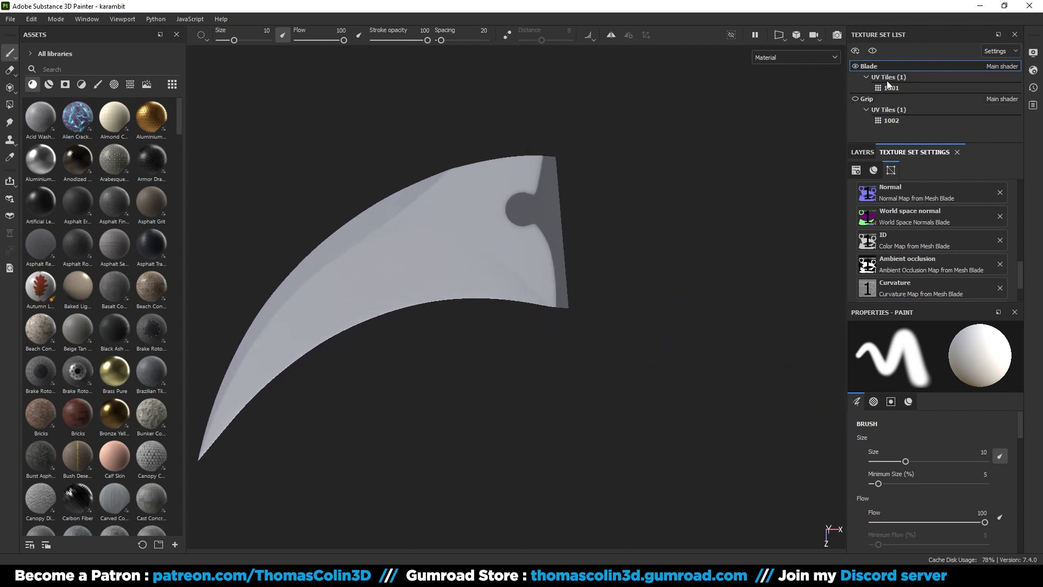
left_click(1000, 264)
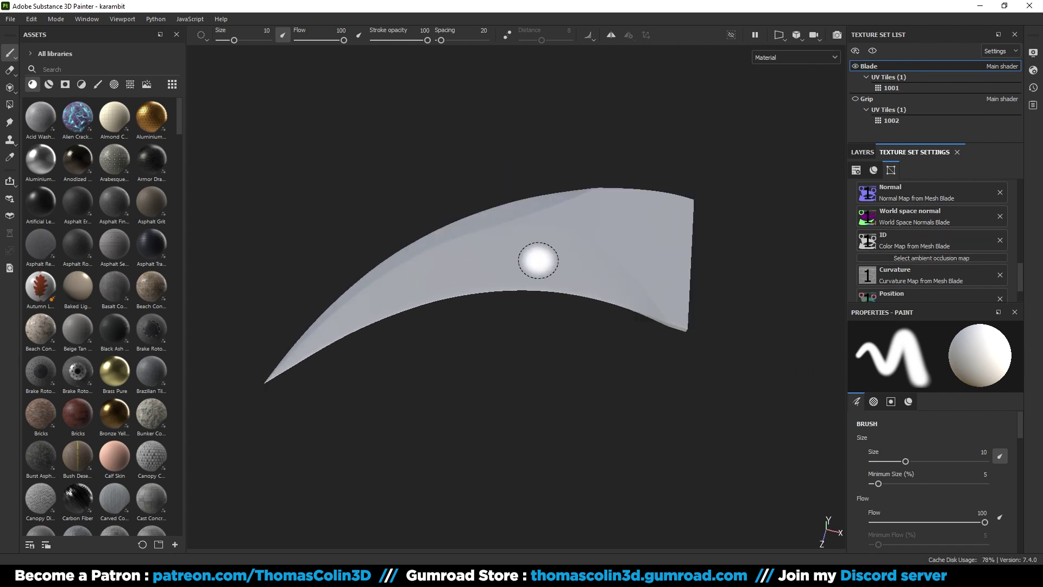
Set the brush size to 4.94 and paint test strokes across the blade, adjusting the brush hardness between them
mouse_move(538, 261)
right_mouse_down("ctrl")
mouse_move(516, 261)
mouse_move(559, 260)
mouse_move(538, 258)
mouse_move(538, 244)
mouse_move(538, 270)
mouse_move(522, 249)
mouse_move(623, 441)
right_mouse_up("ctrl")
right_click_drag(491, 217, 461, 226, "ctrl")
left_click_drag(461, 226, 580, 228)
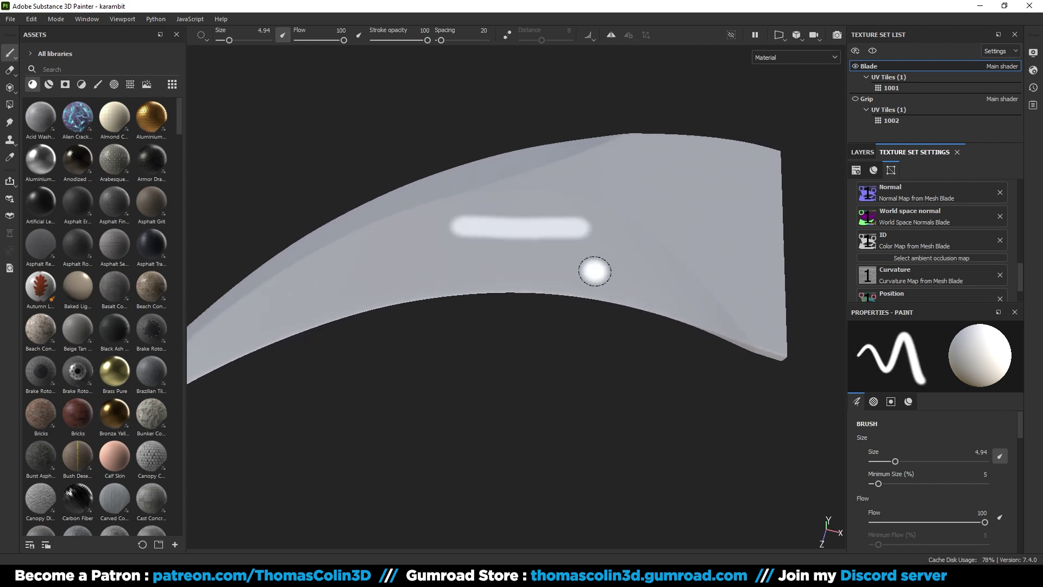
right_click_drag(565, 279, 565, 255, "ctrl")
left_click_drag(443, 265, 592, 272)
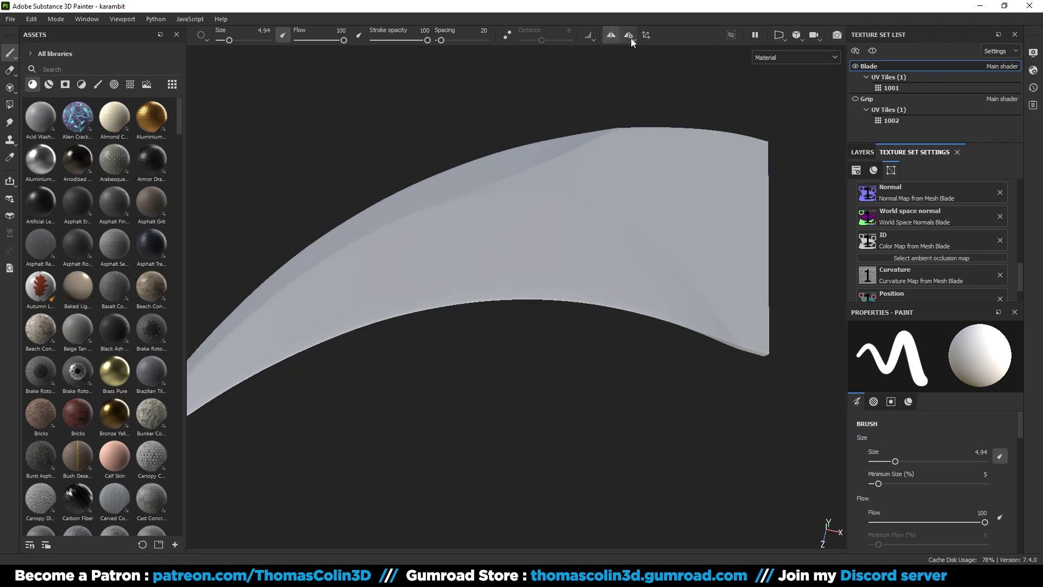
Try a brush stroke on the blade with Mirror Y symmetry, undo it and turn symmetry off
left_click(630, 38)
left_click(679, 73)
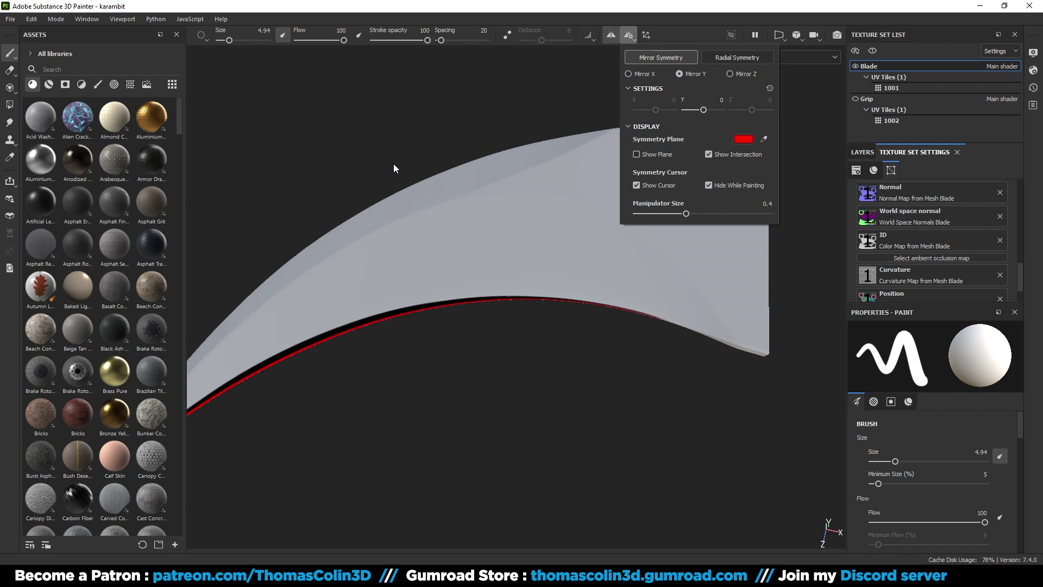
left_click(454, 219)
left_click_drag(401, 253, 619, 218)
mouse_move(620, 218)
left_mouse_down("alt")
mouse_move(488, 154)
mouse_move(472, 392)
left_mouse_up("alt")
key("ctrl+z")
left_click(610, 36)
Delete the default paint layer from the Blade texture set
key("f")
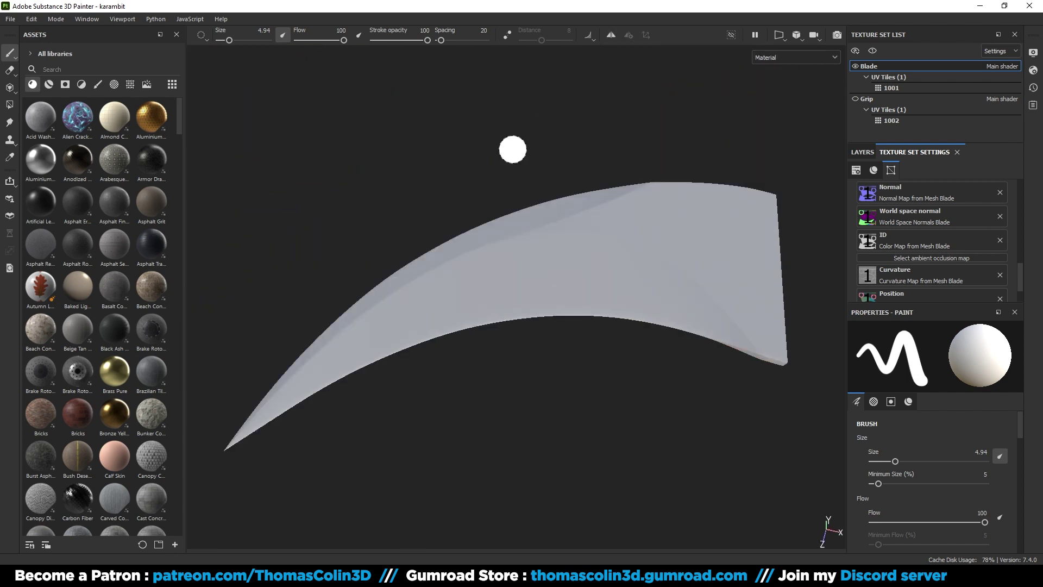
left_click(864, 153)
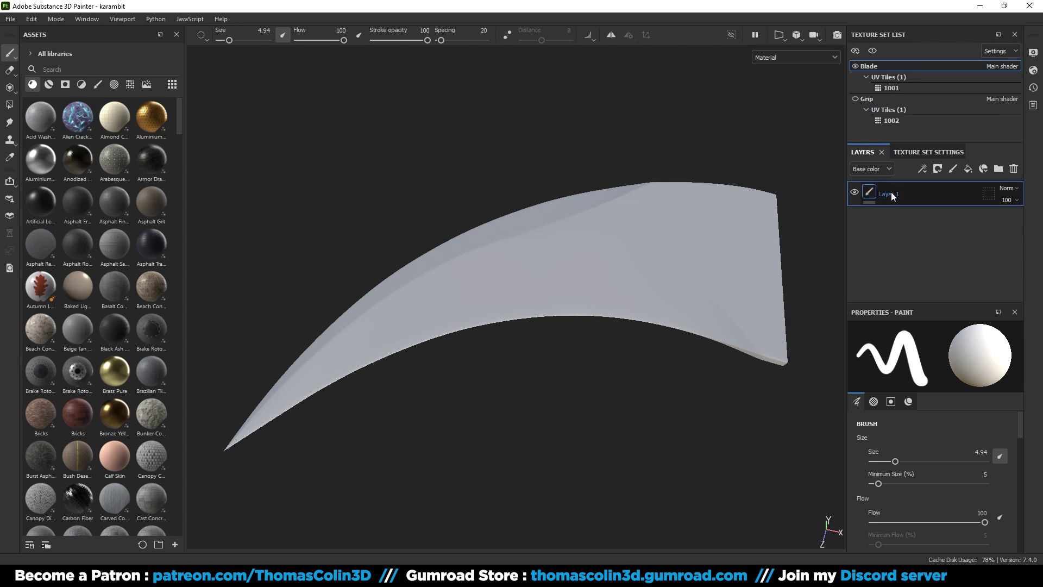
key("Delete")
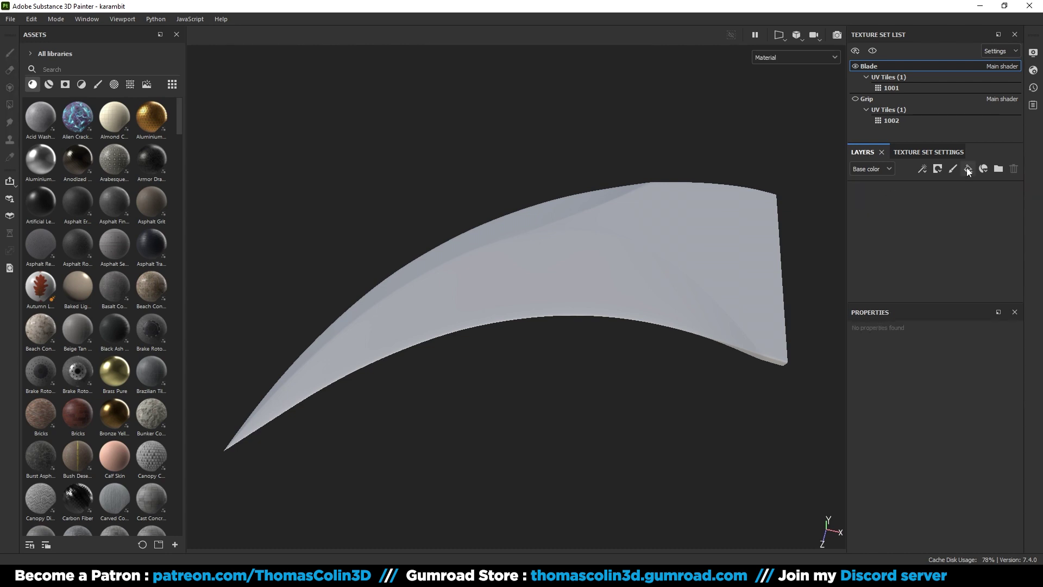
Add a fill layer to the Blade texture set and assign the Gradient resource to its base color
left_click(968, 169)
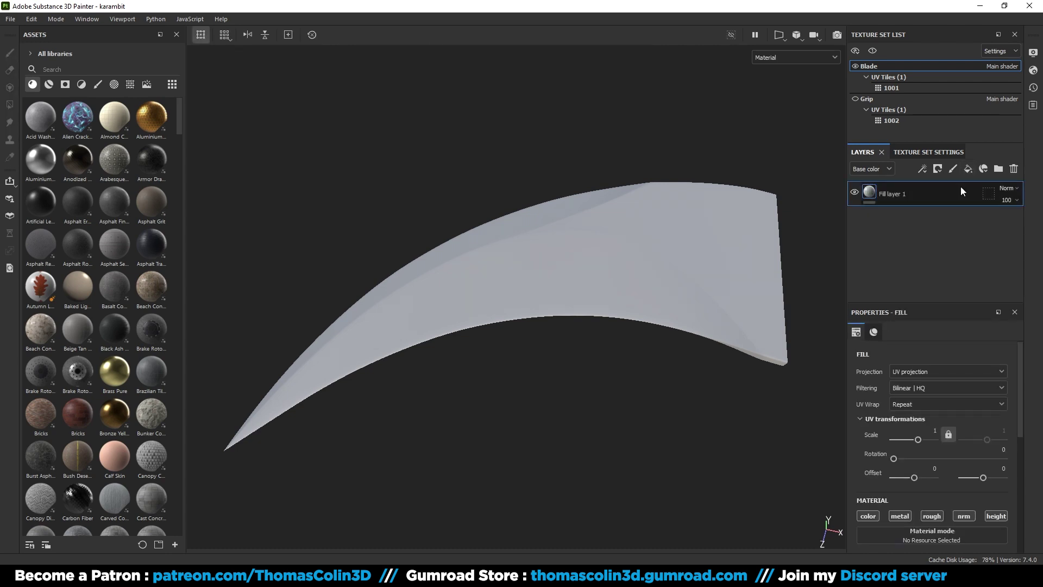
left_click_drag(900, 304, 899, 244)
scroll(881, 353, "down", 5)
left_click(890, 333)
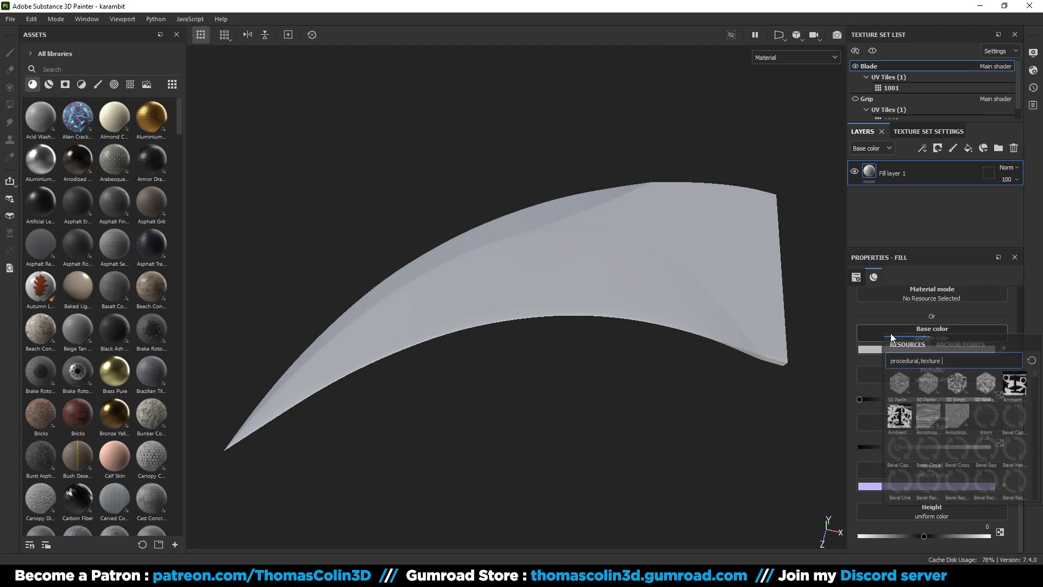
type("gradient")
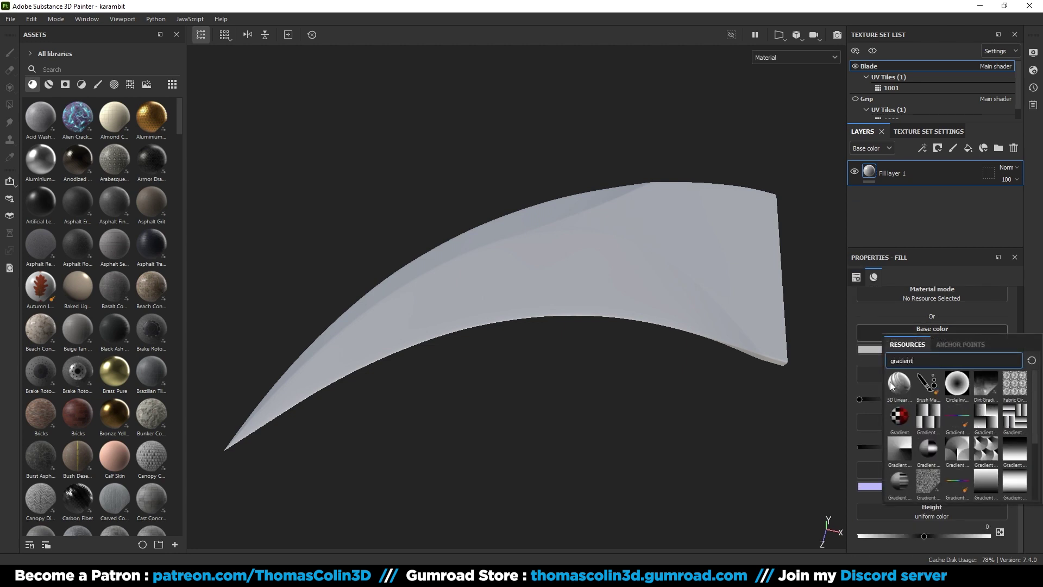
left_click(899, 426)
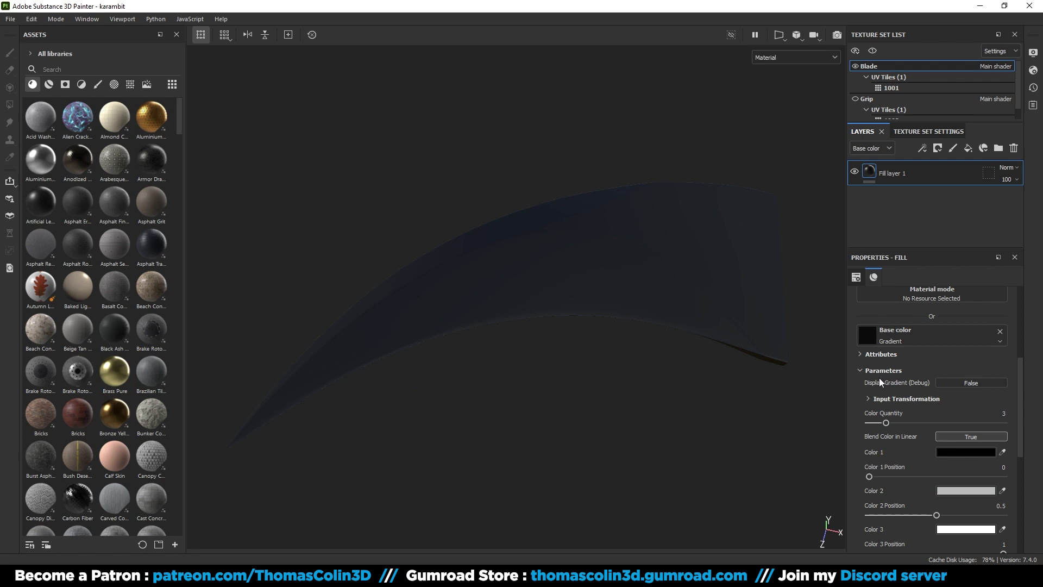
Search the filter assets for "gradient" and clear the search
scroll(863, 374, "down", 2)
left_click(84, 86)
left_click(87, 69)
type("gradient")
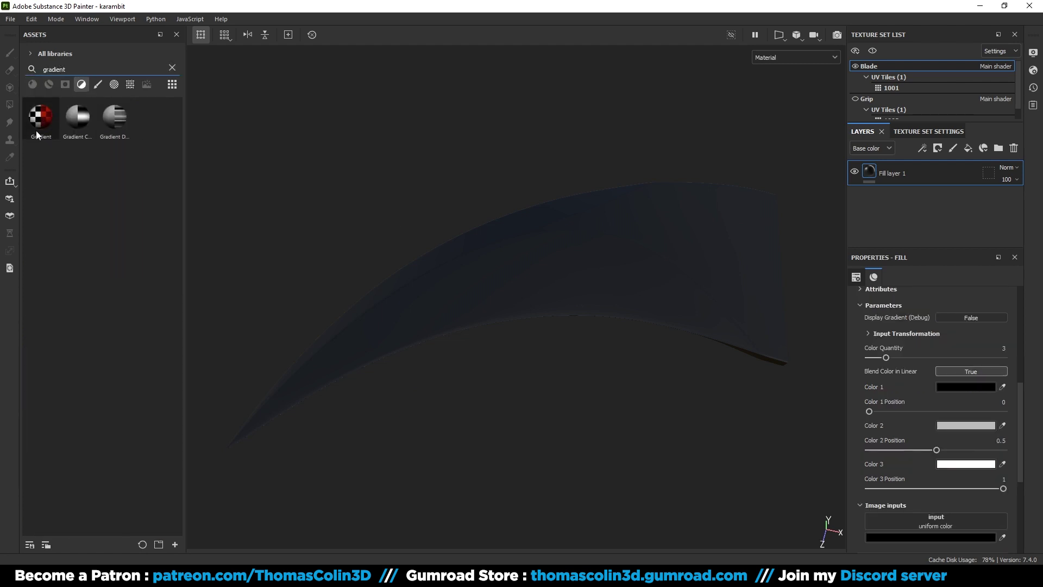
left_click(172, 68)
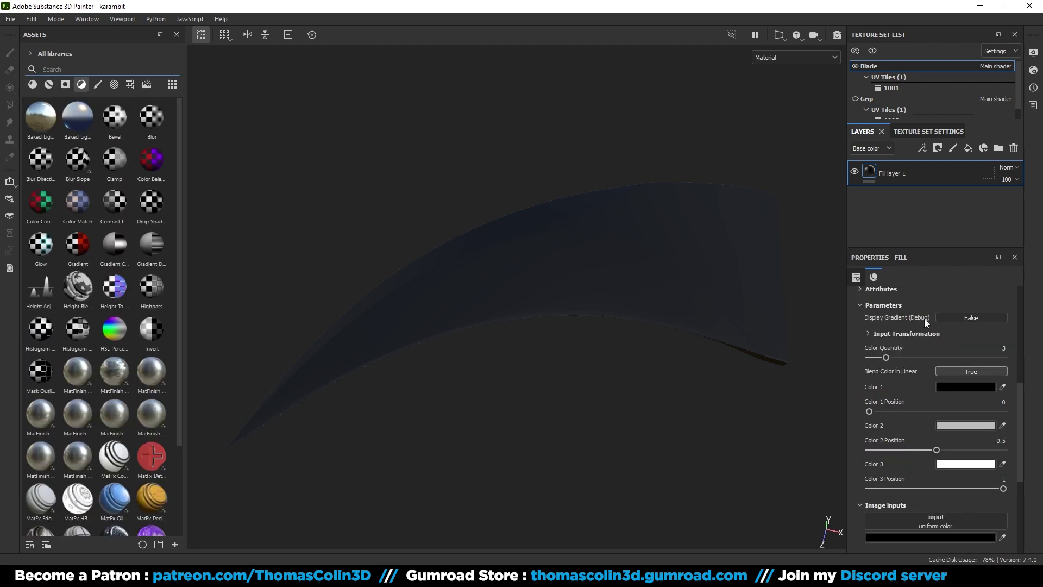
Turn on Display Gradient (Debug) and set Color 1 to yellow, Color 2 to light purple and Color 3 to blue
left_click(970, 317)
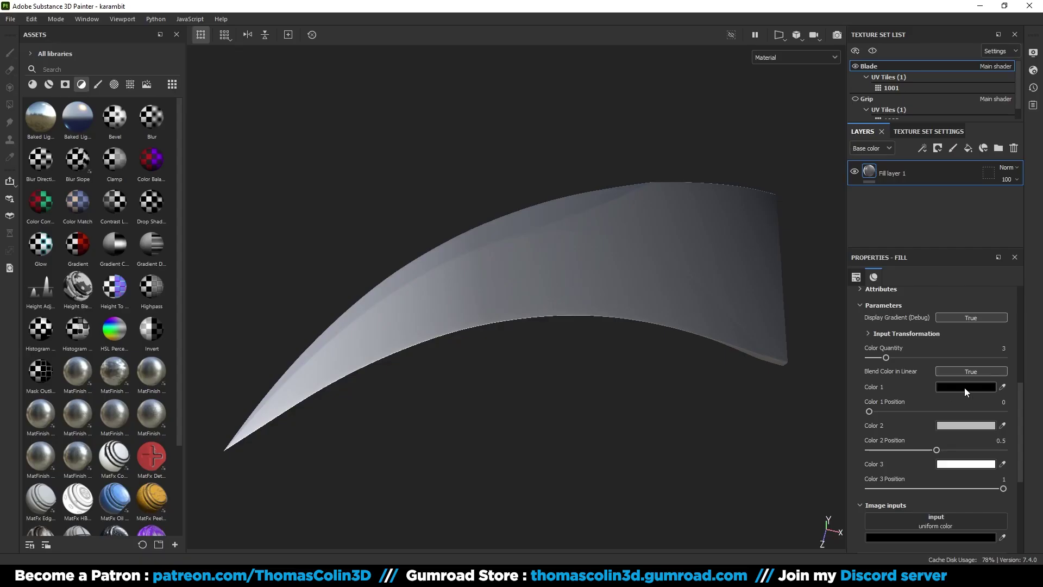
left_click(965, 386)
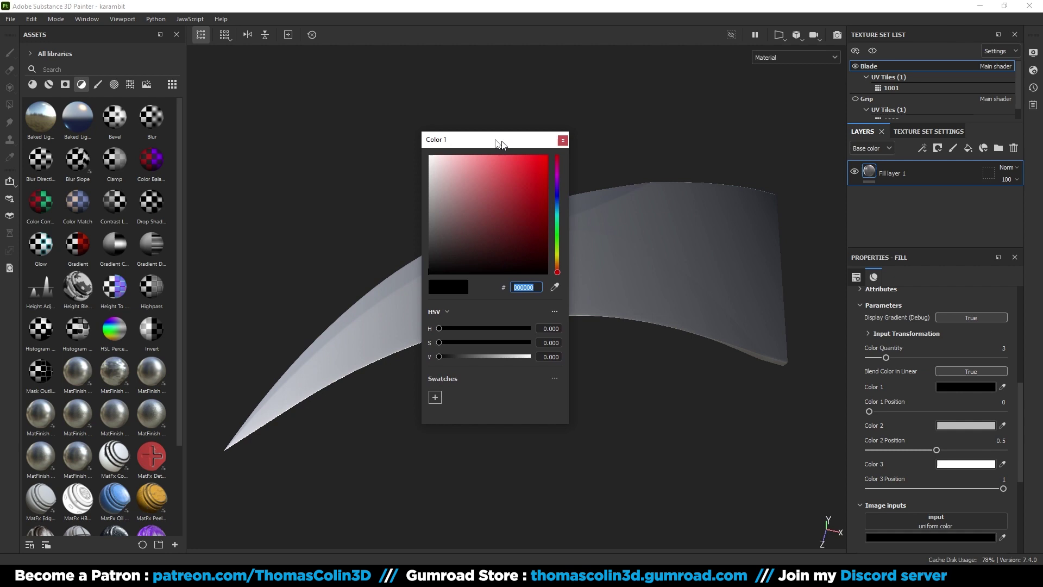
left_click_drag(446, 137, 233, 104)
left_click(285, 141)
left_click_drag(341, 219, 344, 222)
left_click(961, 426)
left_click(342, 146)
left_click_drag(242, 140, 294, 141)
left_click(966, 463)
left_click(342, 164)
left_click(348, 105)
Try gradient positions of 0.26 for Color 1 and 0.65 for Color 2, and undo the changes
left_click_drag(869, 411, 909, 415)
left_click_drag(923, 451, 956, 452)
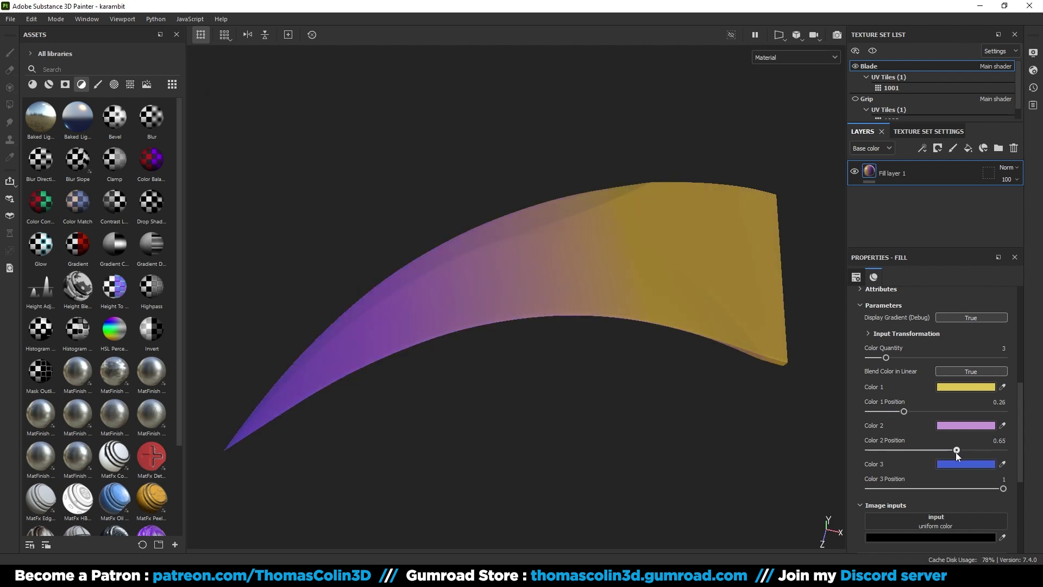
key("ctrl+z")
key("ctrl+z")
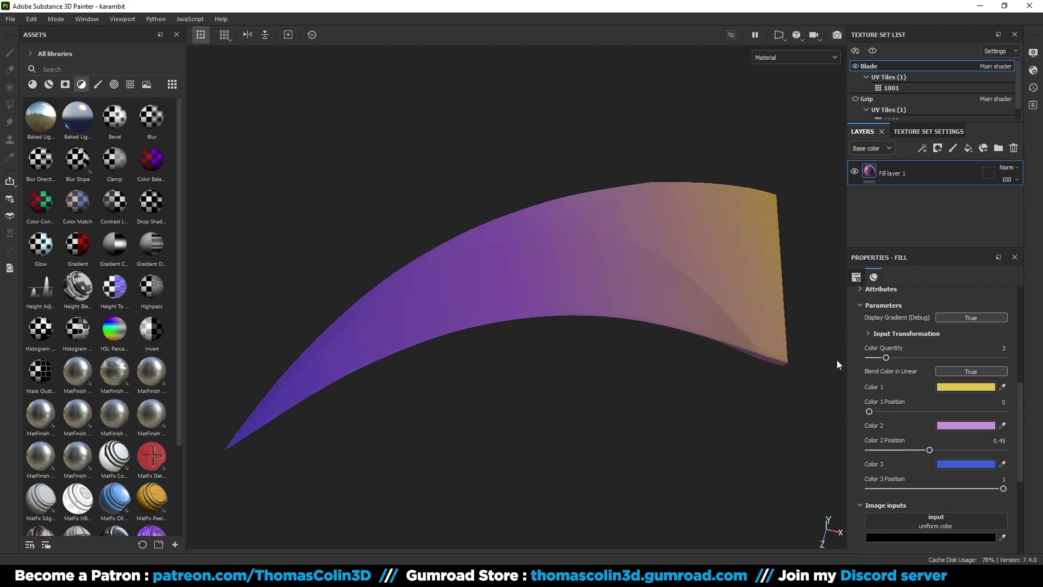
Set the gradient fill layer's Metallic to 1 and raise its Roughness slightly
left_click_drag(837, 364, 544, 294, "alt")
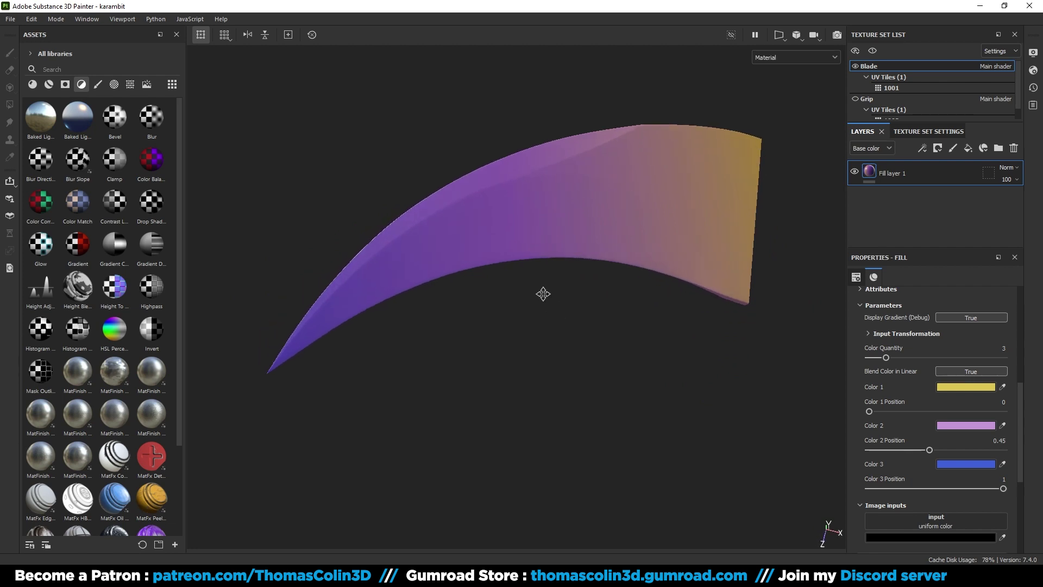
middle_click_drag(543, 294, 524, 354, "alt")
scroll(855, 390, "down", 5)
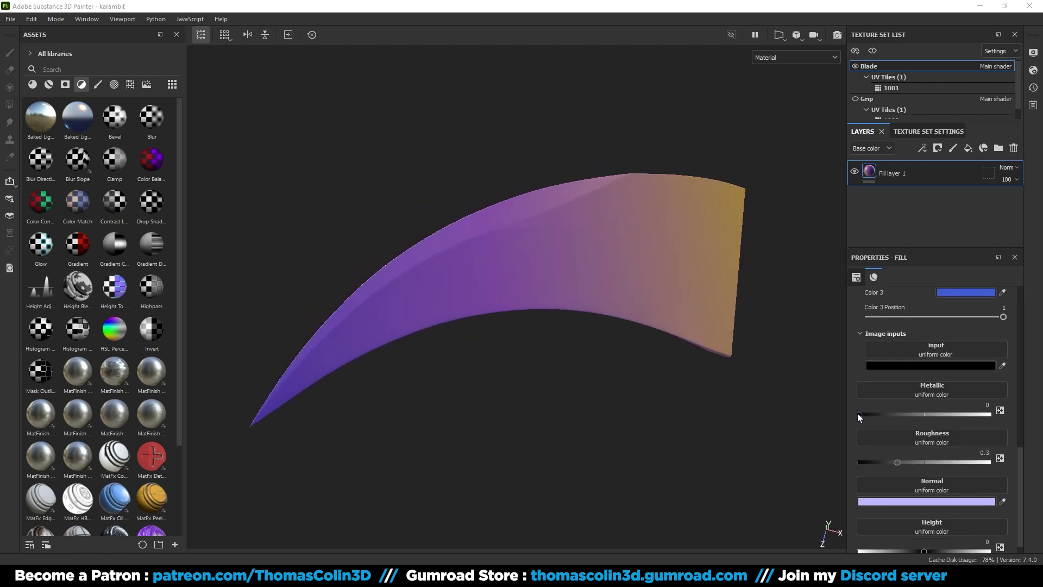
left_click_drag(859, 415, 990, 415)
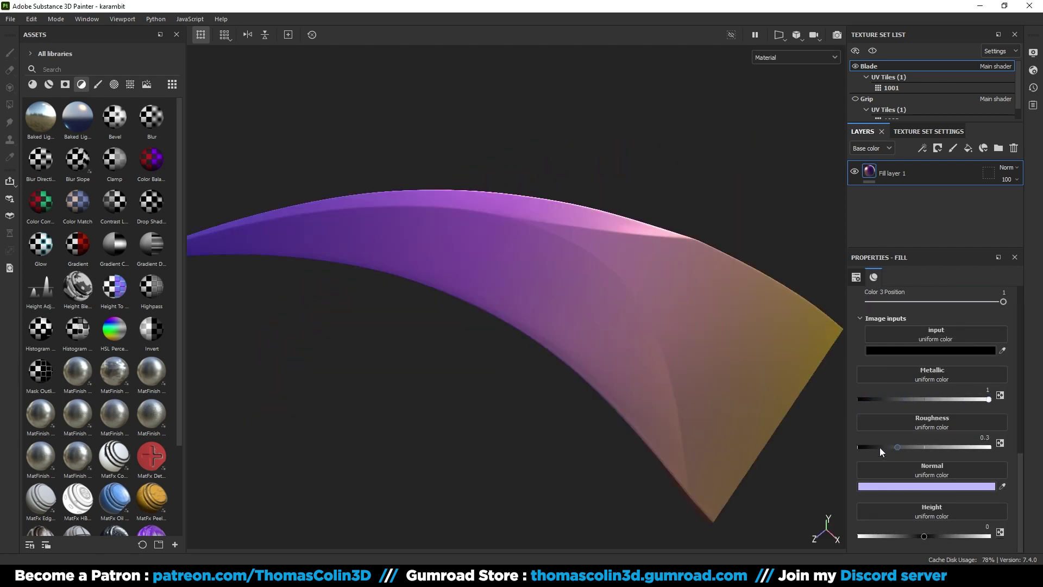
left_click_drag(898, 448, 914, 448)
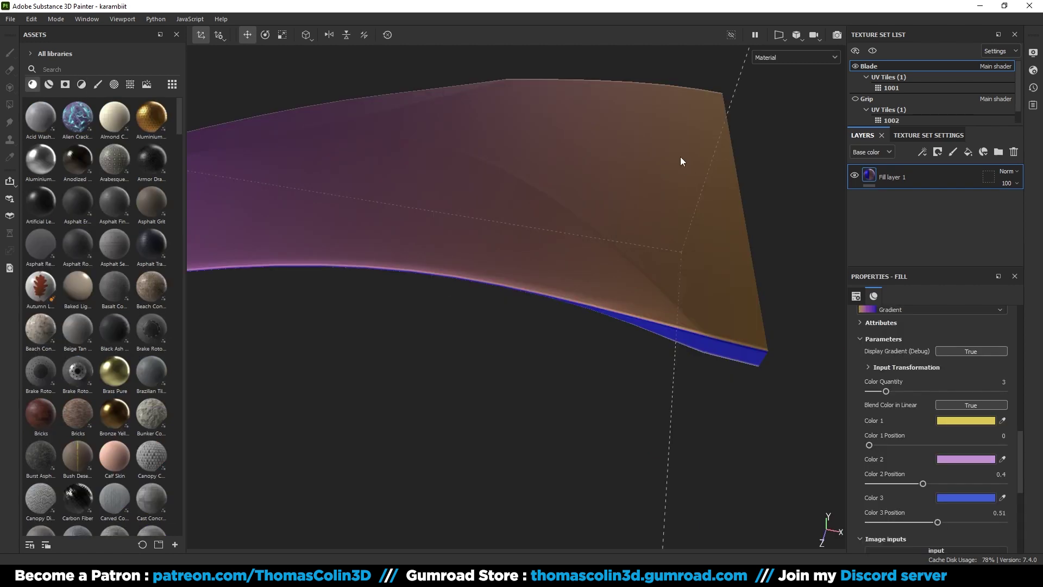
Rotate the lighting, duplicate the gradient fill layer and set the copy's projection to UV projection
right_click_drag(632, 211, 685, 241, "shift")
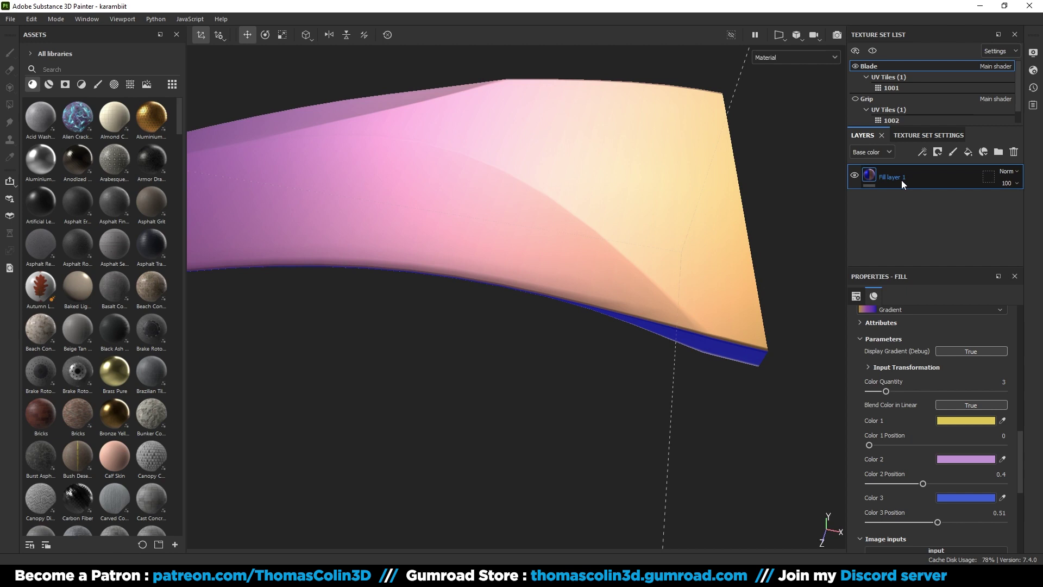
key("ctrl+d")
left_click(887, 176)
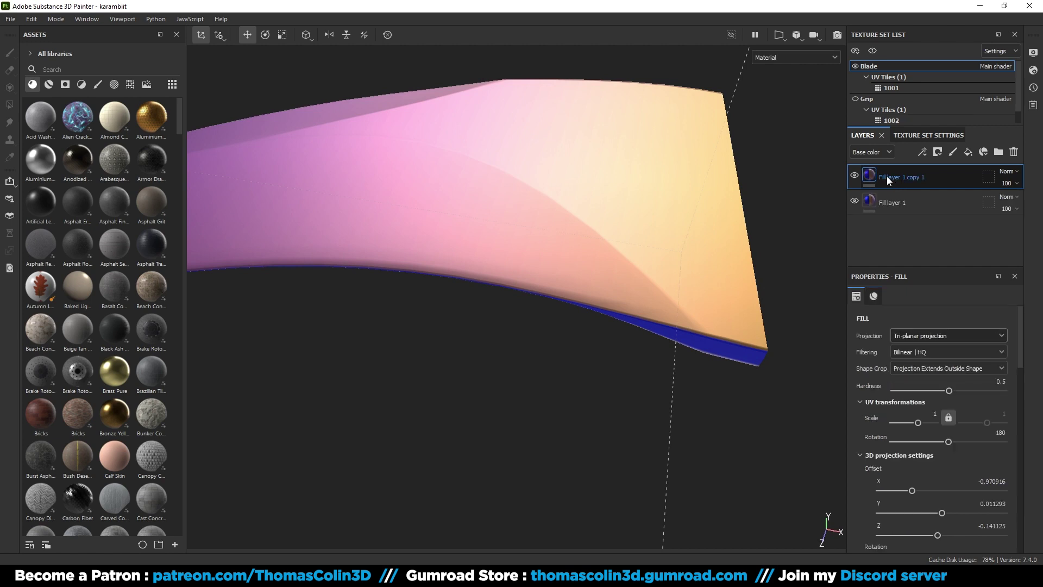
left_click(908, 336)
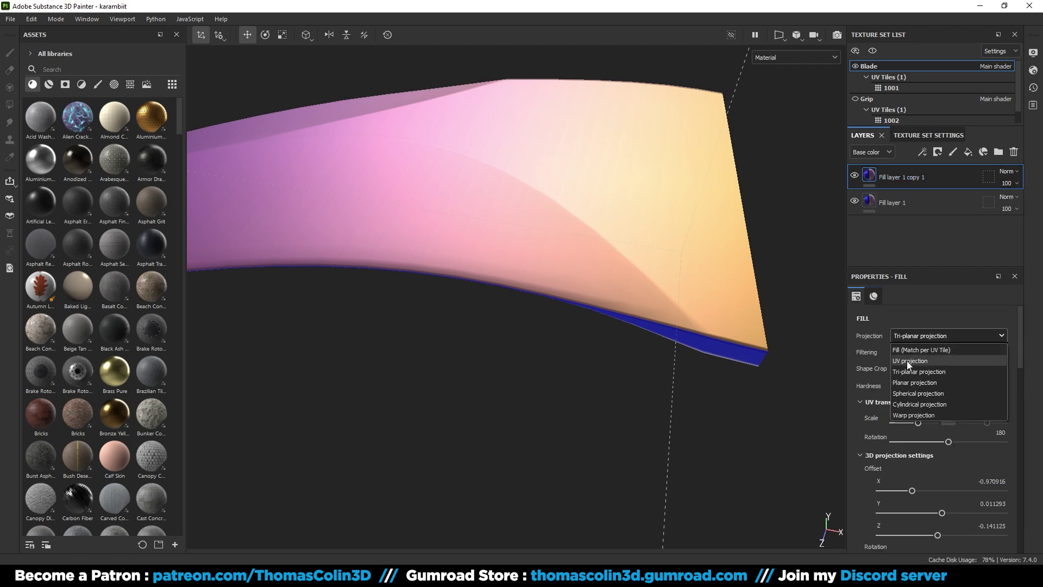
left_click(907, 361)
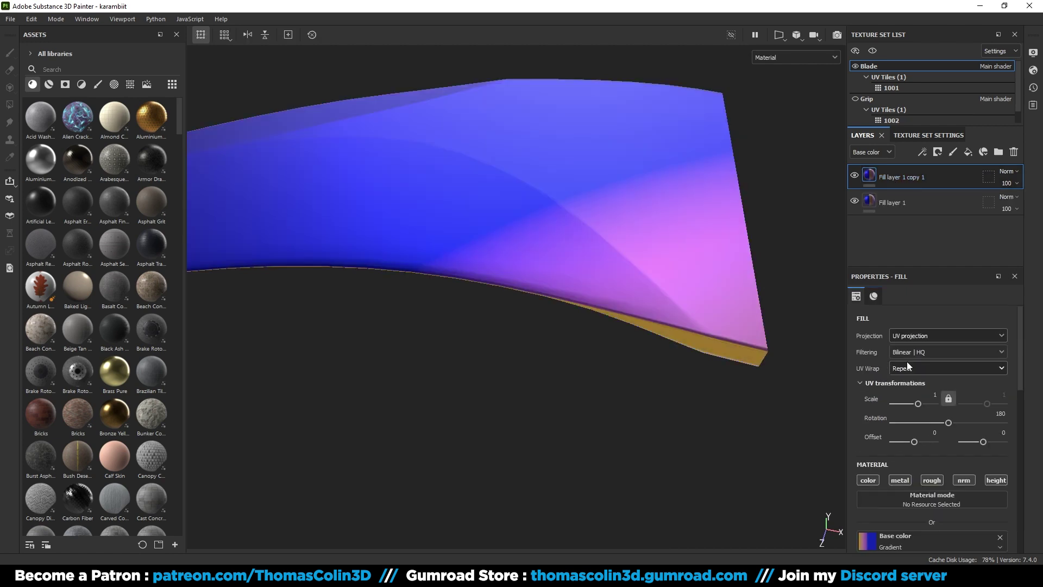
Add a black mask to the copied fill layer and reveal the blade's narrow edge strip using Polygon Fill in UV chunk mode
right_click(891, 176)
left_click(906, 33)
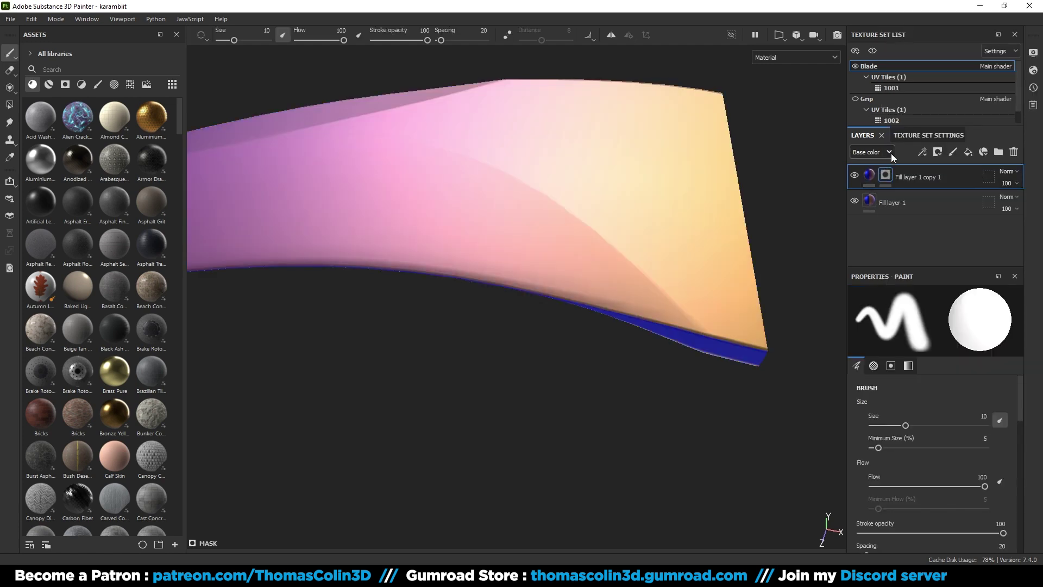
left_click(10, 106)
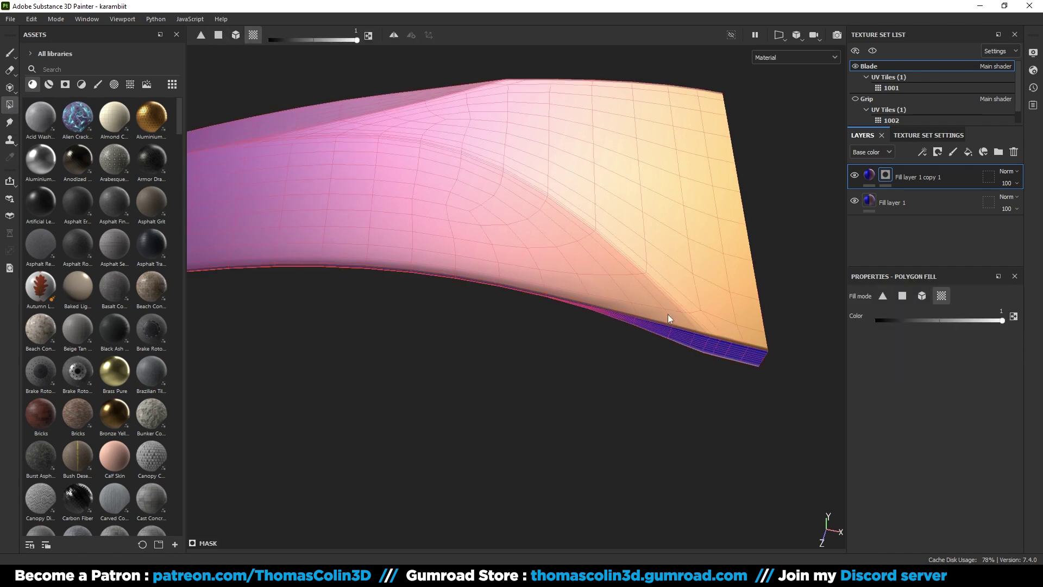
left_click(713, 349)
key("1")
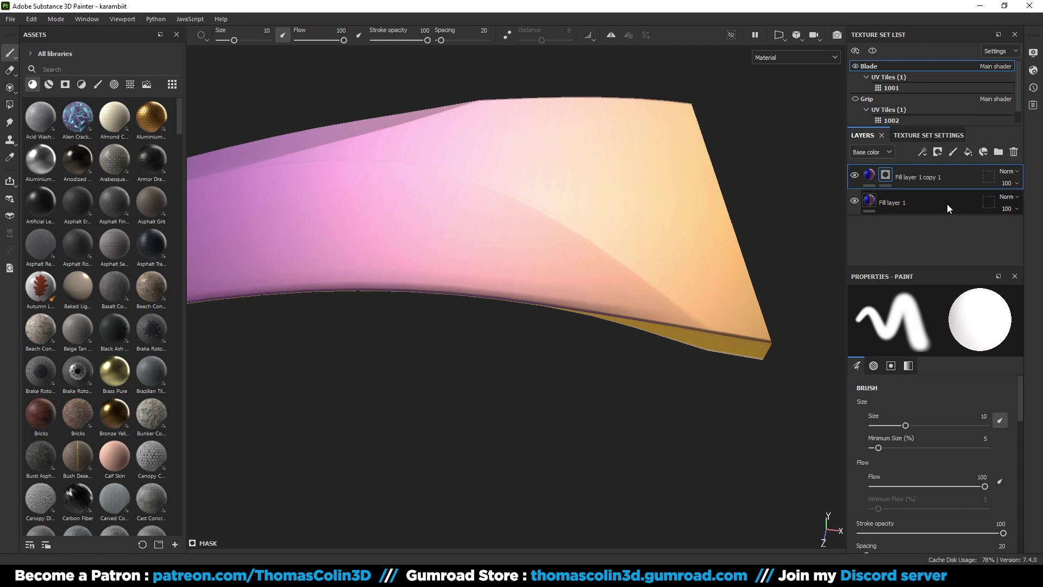
Create a folder named Blade_paint and move both gradient fill layers into it
left_click(998, 153)
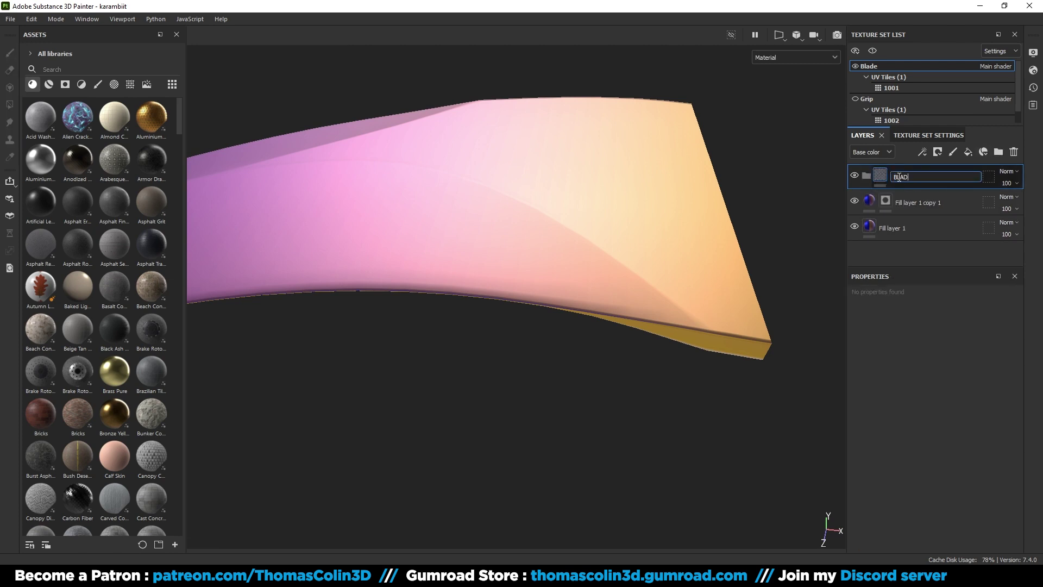
type("NT")
key("Return")
left_click(923, 202)
left_click(899, 226, "shift")
mouse_move(900, 226)
left_mouse_down()
mouse_move(907, 175)
mouse_move(868, 178)
left_mouse_up()
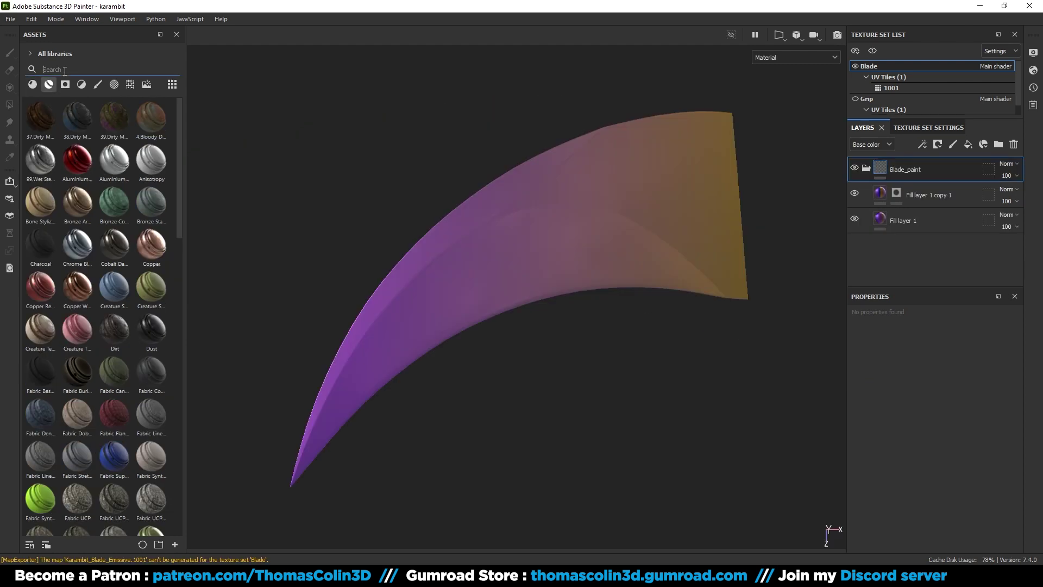
Find the Aluminium Brushed Worn smart material, apply it to the blade and give it a black mask
type("alum")
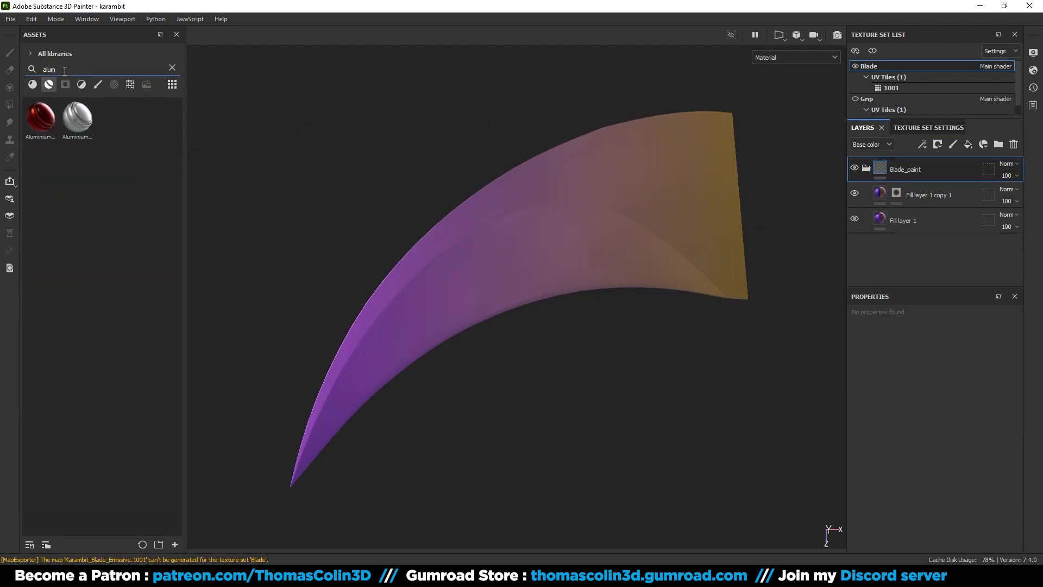
left_click_drag(78, 128, 551, 214)
right_click(895, 167)
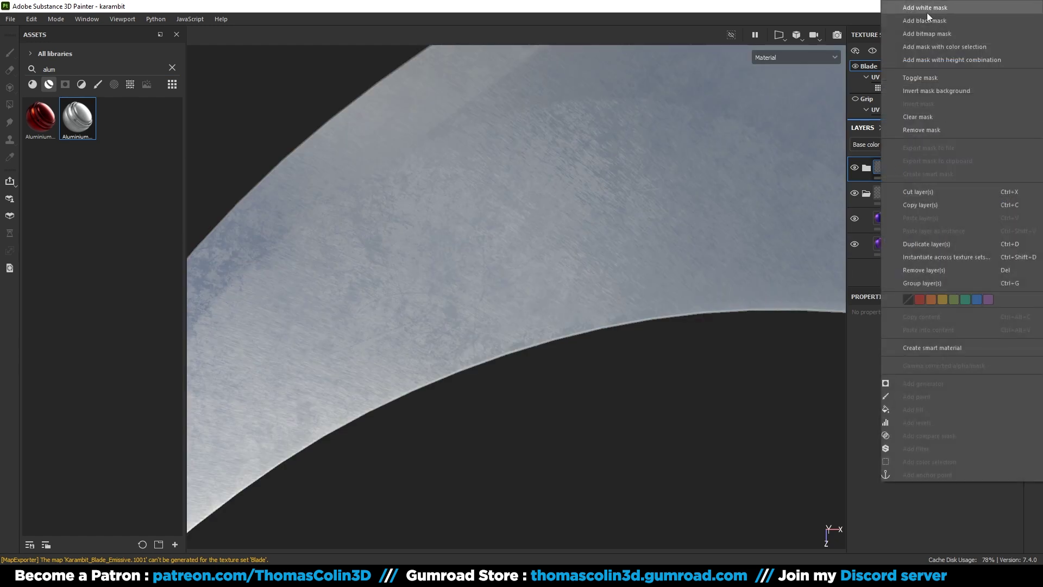
left_click(925, 21)
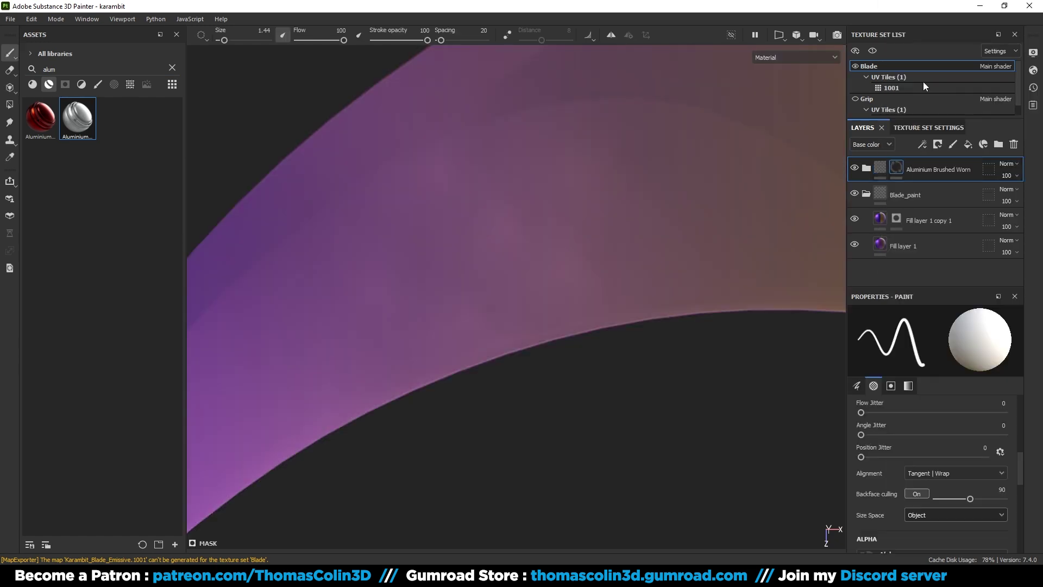
Add a Curvature generator to the Aluminium Brushed Worn mask with Global Balance 0.12 and Global Contrast 0.75
left_click(926, 145)
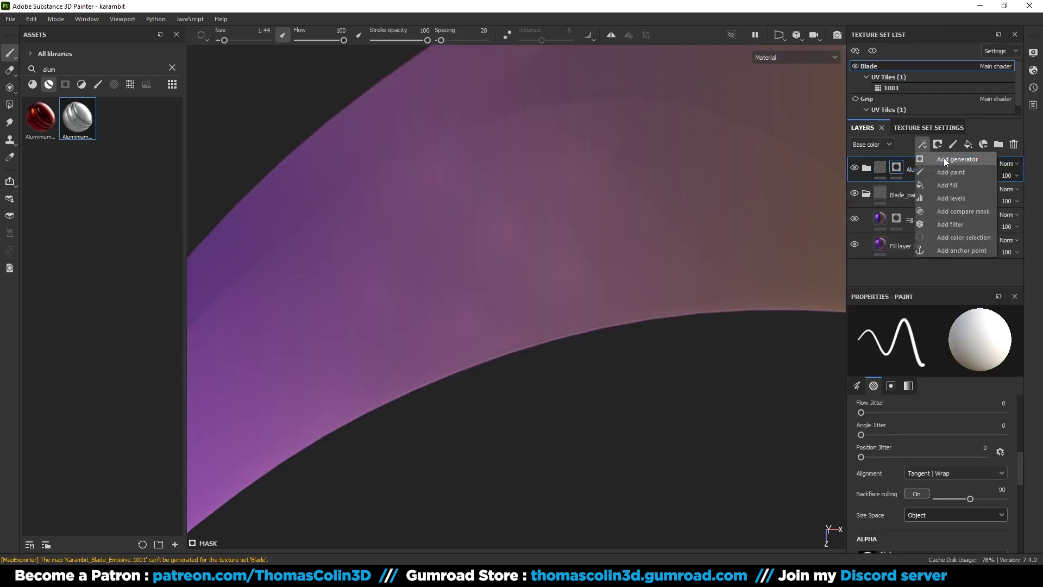
left_click(944, 158)
left_click(953, 337)
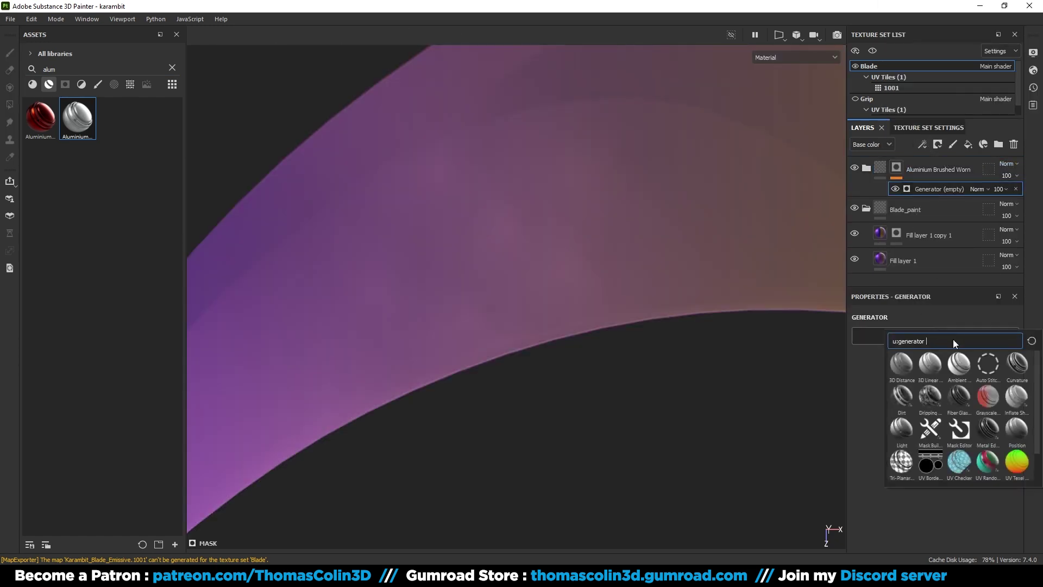
left_click(1017, 364)
scroll(770, 358, "down", 5)
left_click_drag(931, 427, 963, 449)
scroll(687, 455, "up", 3)
scroll(687, 455, "up", 3)
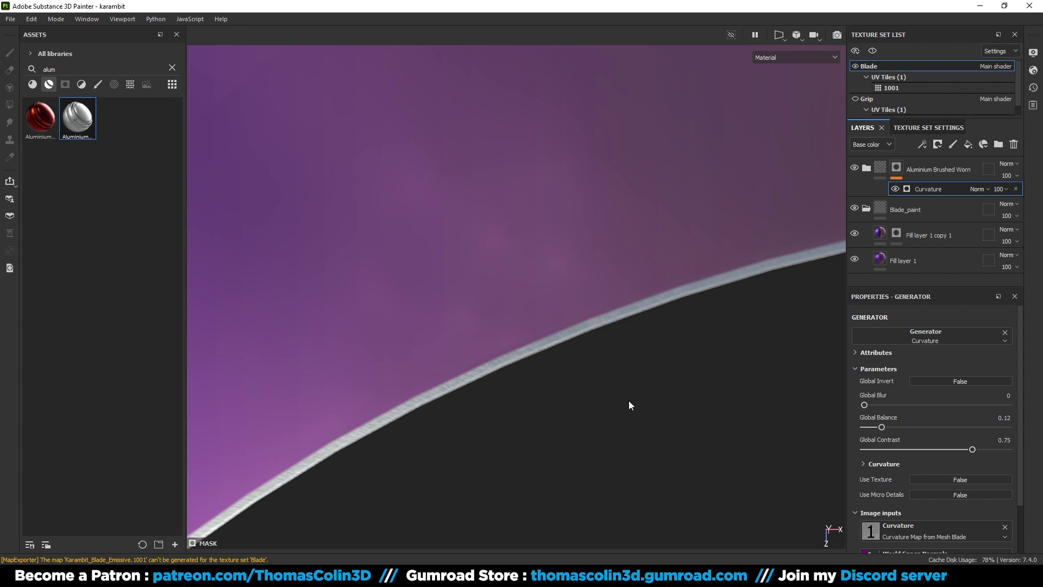
right_click_drag(629, 405, 348, 242, "alt")
scroll(536, 268, "down", 2)
middle_click_drag(535, 267, 482, 318, "alt")
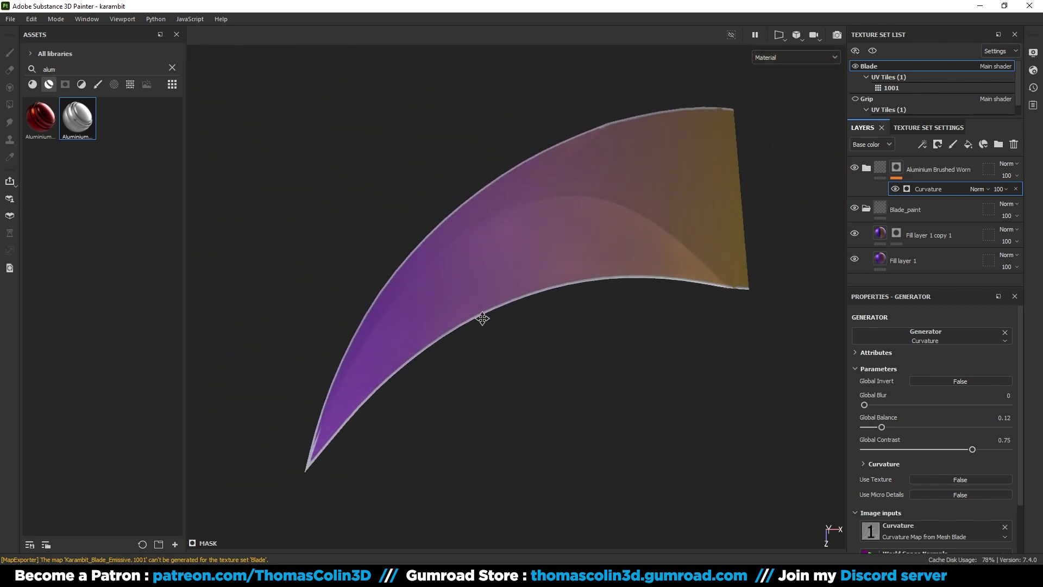
Add a paint effect above the Curvature generator in the mask and set its blending mode to Subtract
left_click(923, 144)
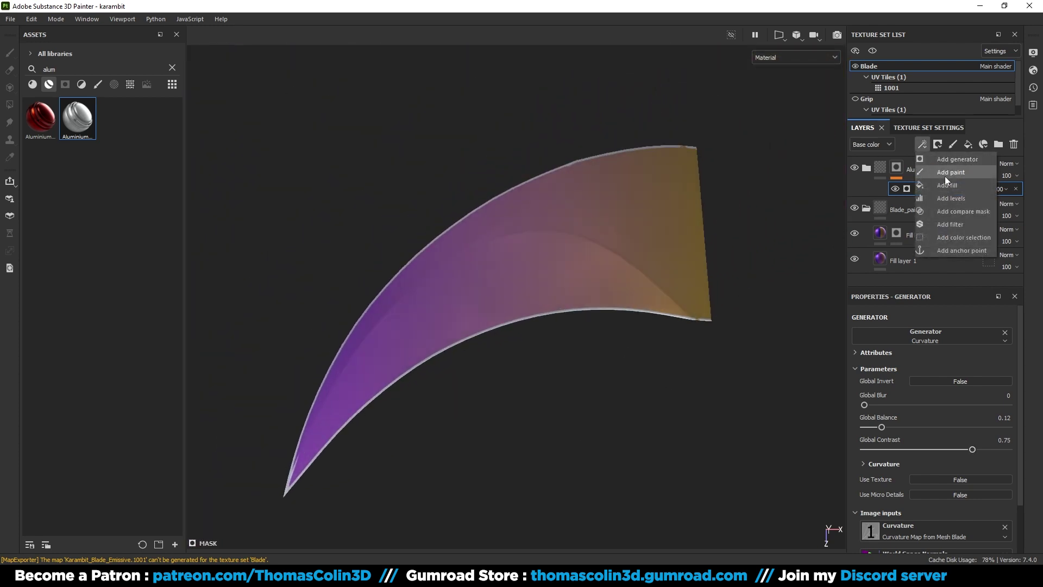
left_click(943, 174)
left_click(976, 188)
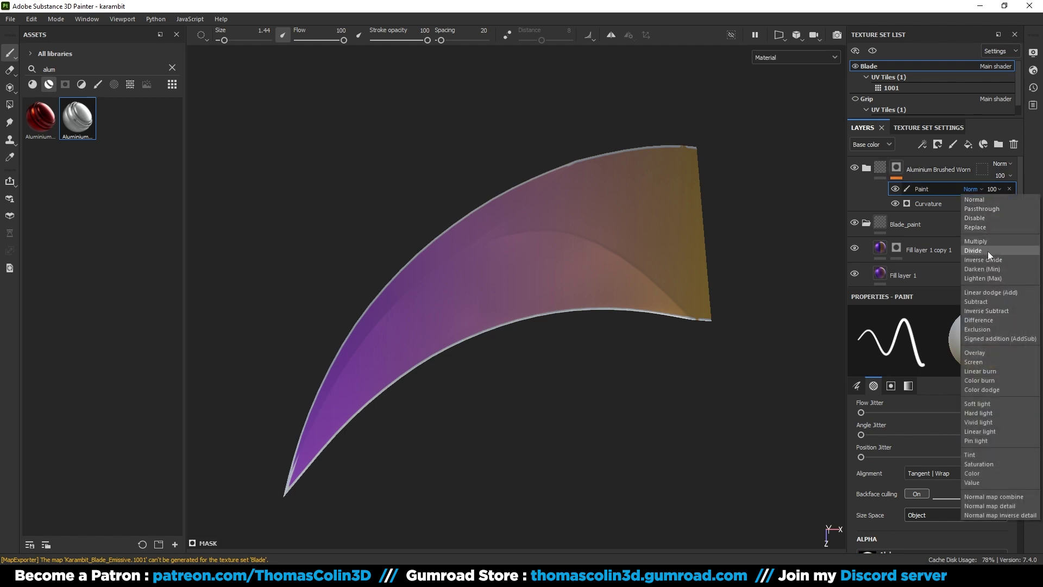
left_click(980, 301)
Enlarge the mask brush to size 16.65 and turn on symmetry
right_click_drag(623, 196, 640, 205, "ctrl")
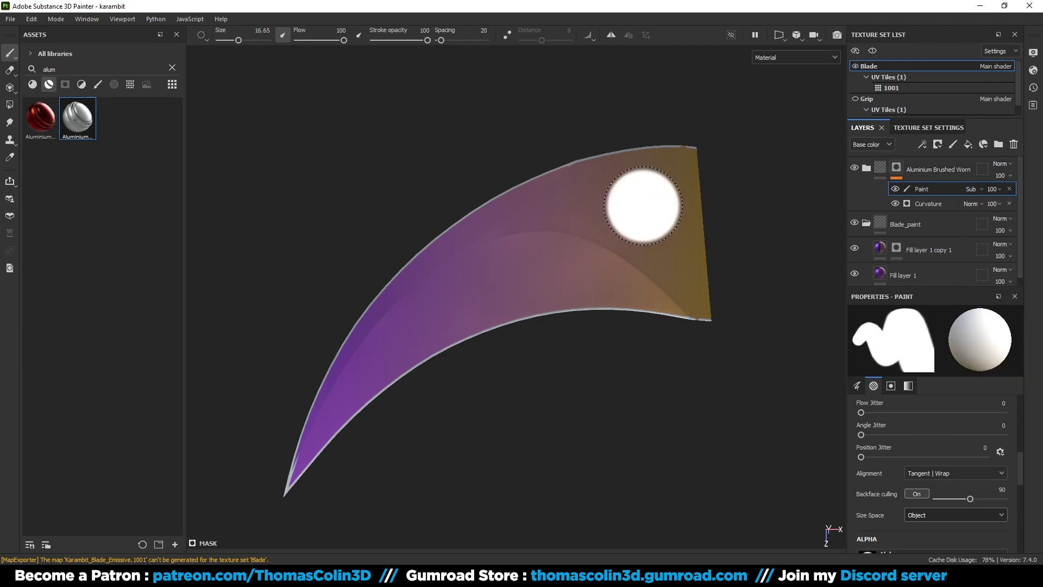
left_click(610, 35)
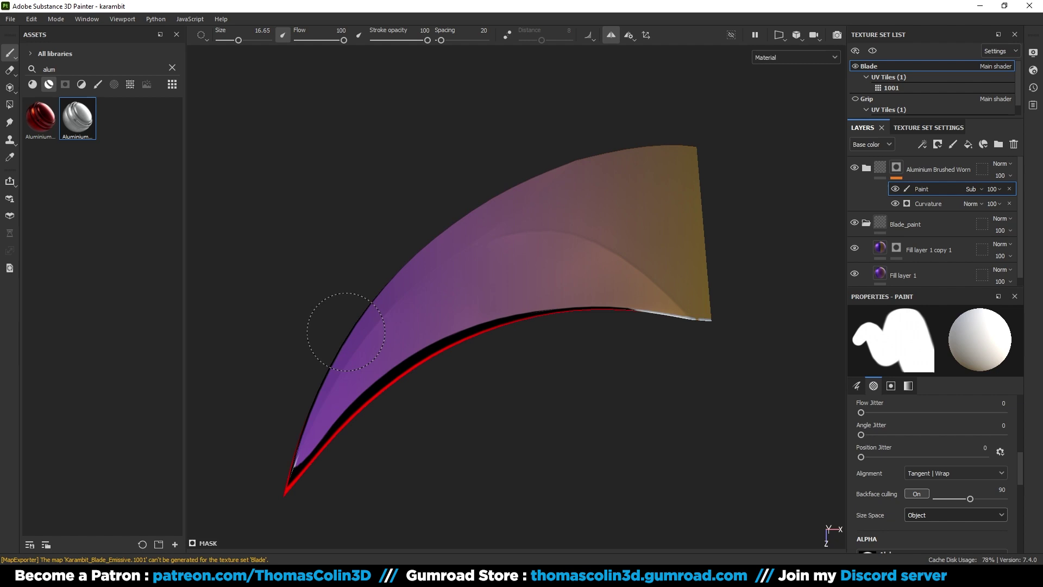
mouse_move(368, 249)
left_mouse_down("alt")
mouse_move(530, 201)
mouse_move(477, 326)
mouse_move(508, 268)
left_mouse_up("alt")
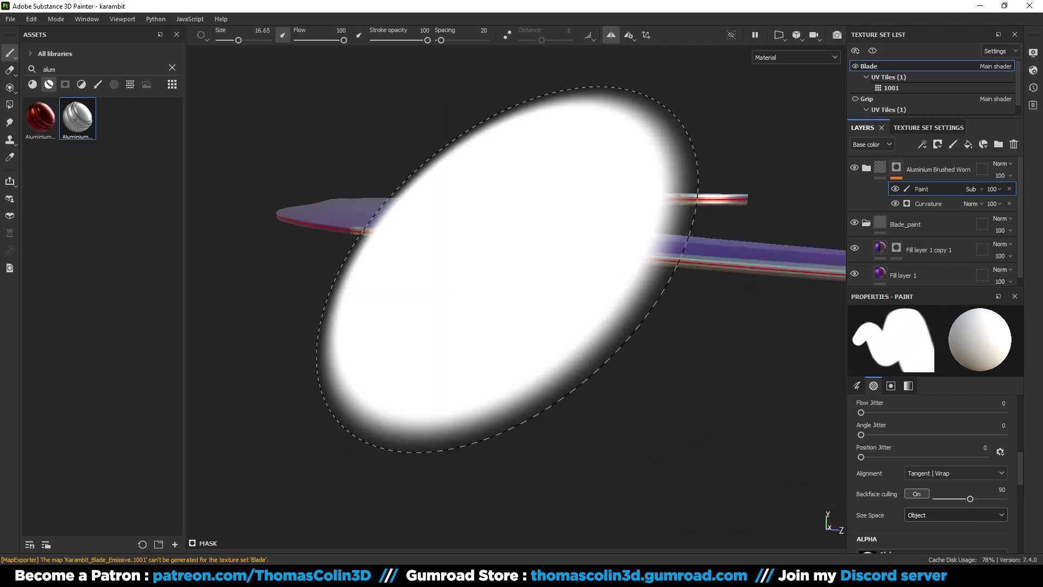
Shrink the mask brush and paint away the aluminium on the purple flat of the blade, finishing with brush size 1.7
right_click_drag(507, 270, 484, 270, "ctrl")
mouse_move(507, 270)
left_mouse_down("alt")
mouse_move(614, 309)
mouse_move(380, 239)
left_mouse_up("alt")
left_click_drag(440, 286, 433, 331, "alt")
left_click(315, 255)
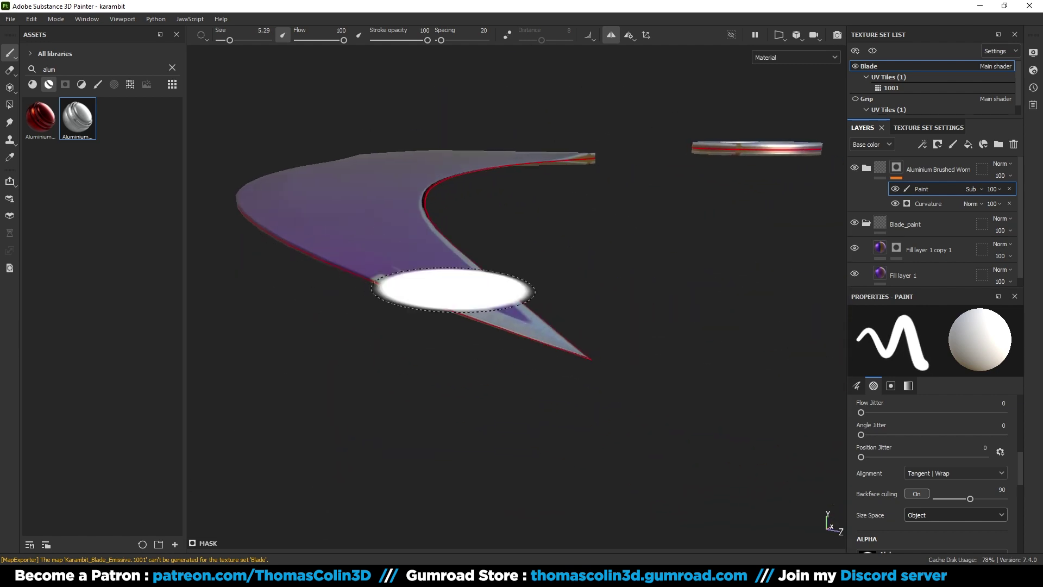
right_click_drag(453, 290, 419, 294, "ctrl")
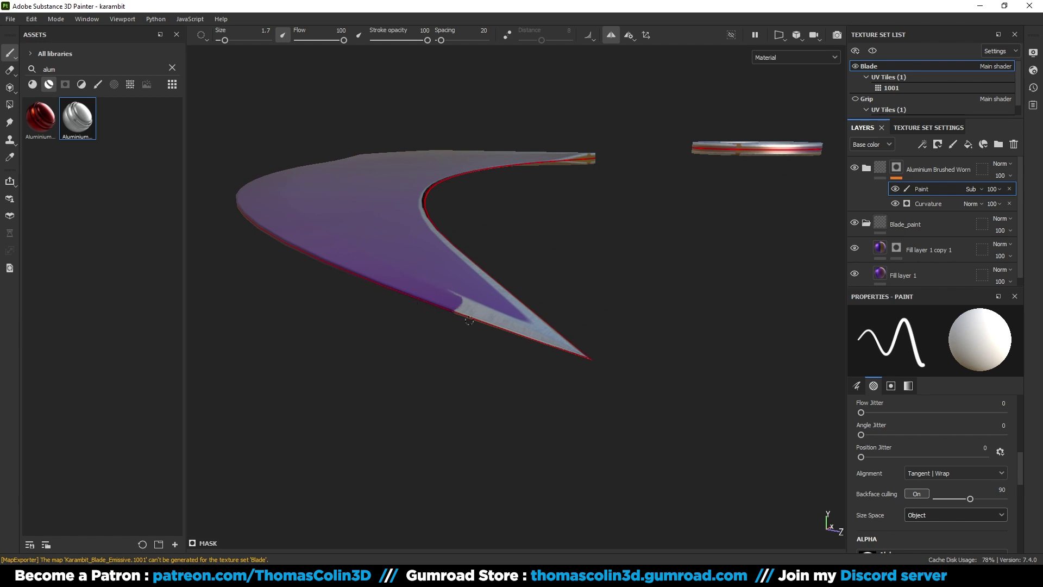
Set the brush alignment to Camera and erase more aluminium along the blade's flat near the tip with a brush of size 0.7
left_click(923, 473)
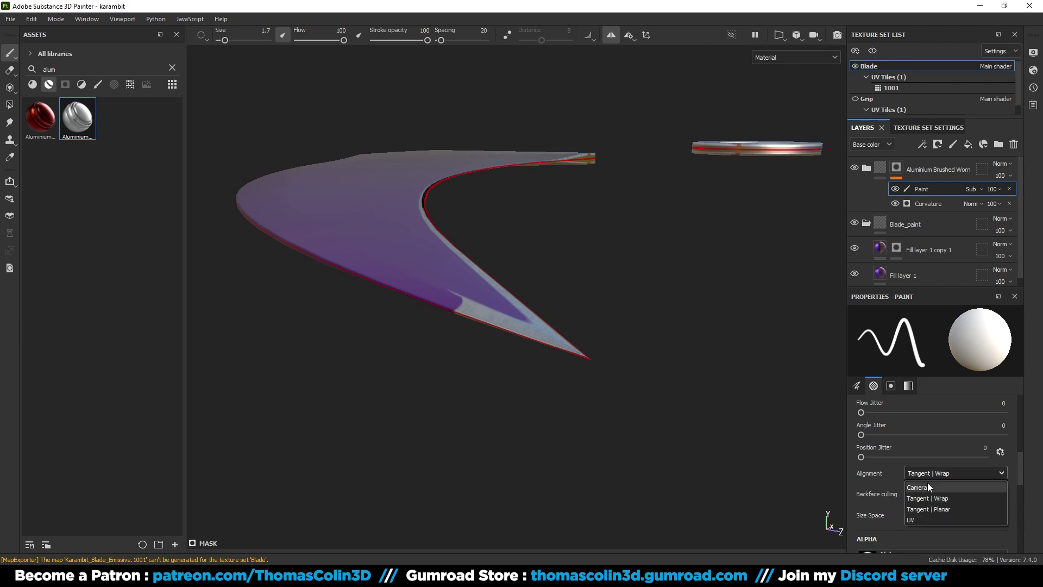
left_click(927, 482)
scroll(466, 294, "up", 2)
right_click_drag(442, 265, 425, 265, "ctrl")
left_click_drag(427, 263, 454, 293)
right_click_drag(421, 279, 427, 279, "ctrl")
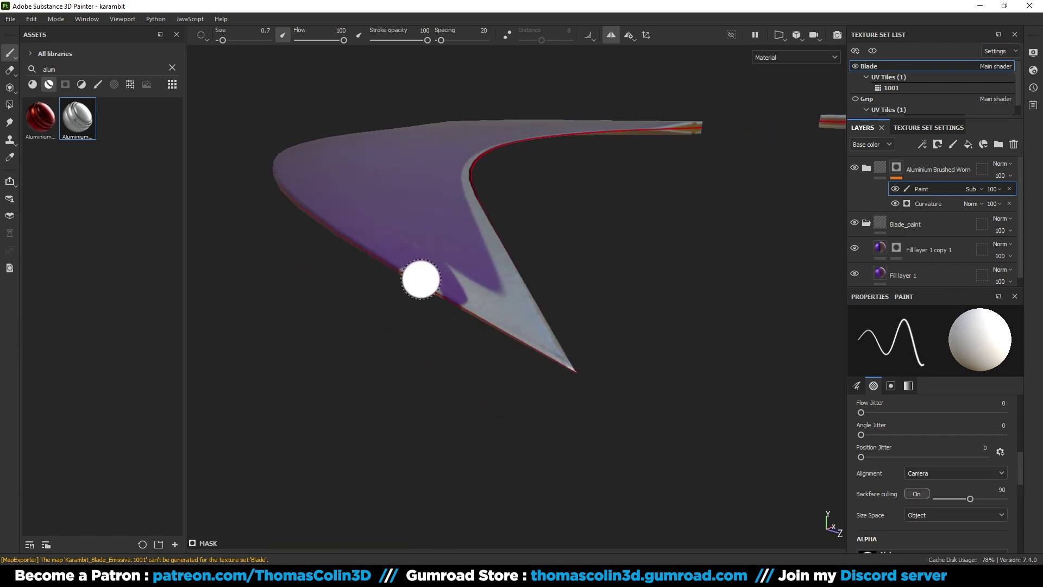
left_click_drag(422, 279, 413, 249)
Switch the brush alpha to Square Rectangle and clean up the border of the aluminium edge near the blade's tip
left_click_drag(478, 312, 358, 251, "alt")
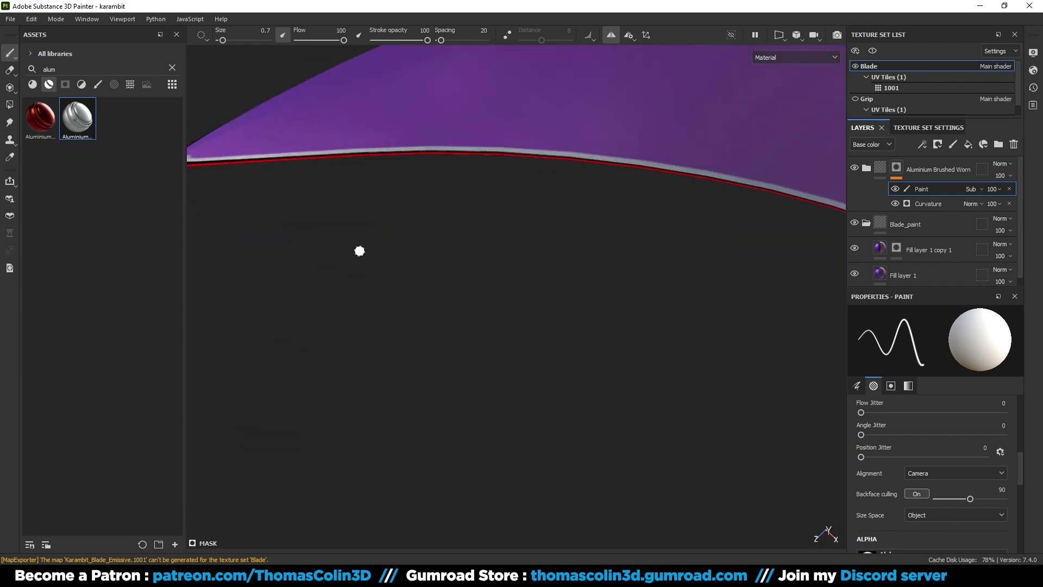
middle_click_drag(358, 252, 516, 321, "alt")
left_click_drag(516, 321, 577, 262, "alt")
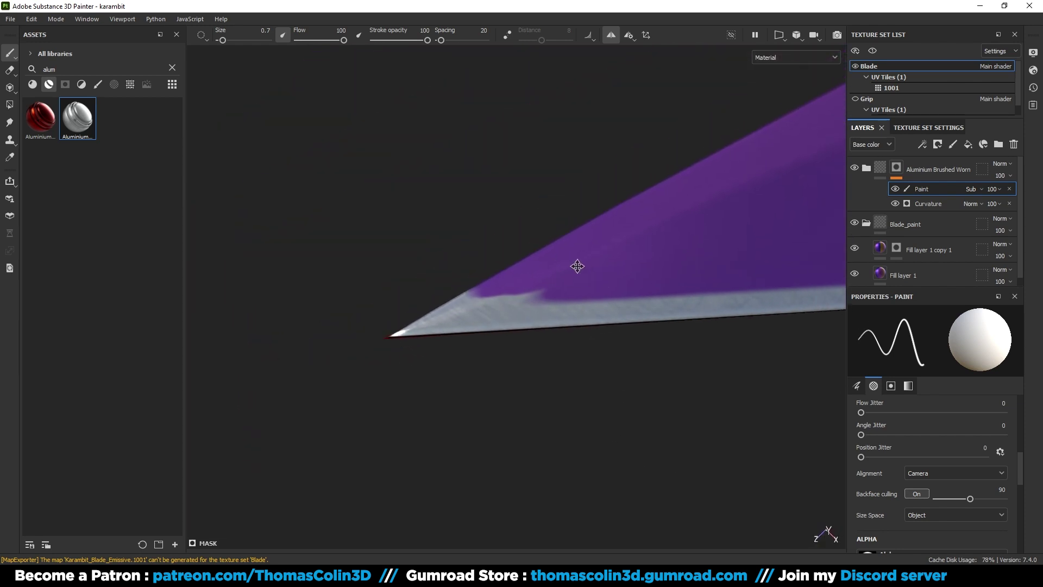
scroll(912, 450, "down", 4)
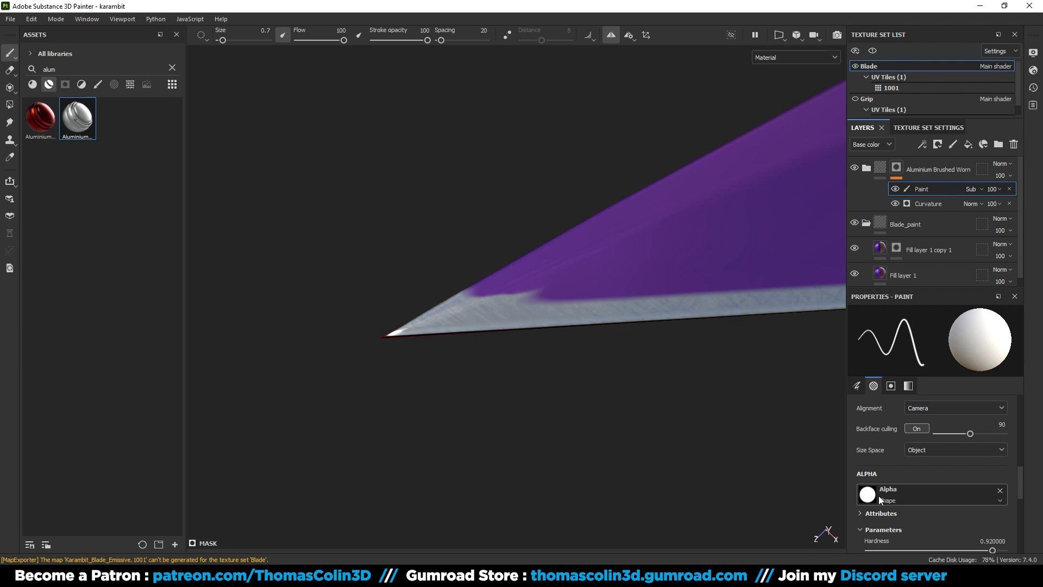
left_click(876, 494)
scroll(920, 407, "down", 3)
left_click(893, 437)
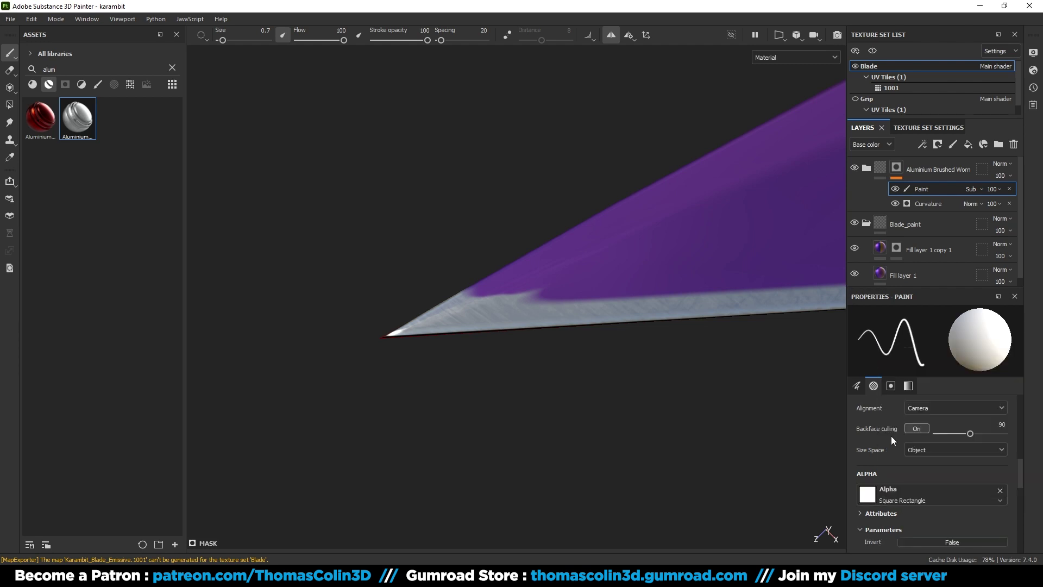
scroll(535, 287, "up", 2)
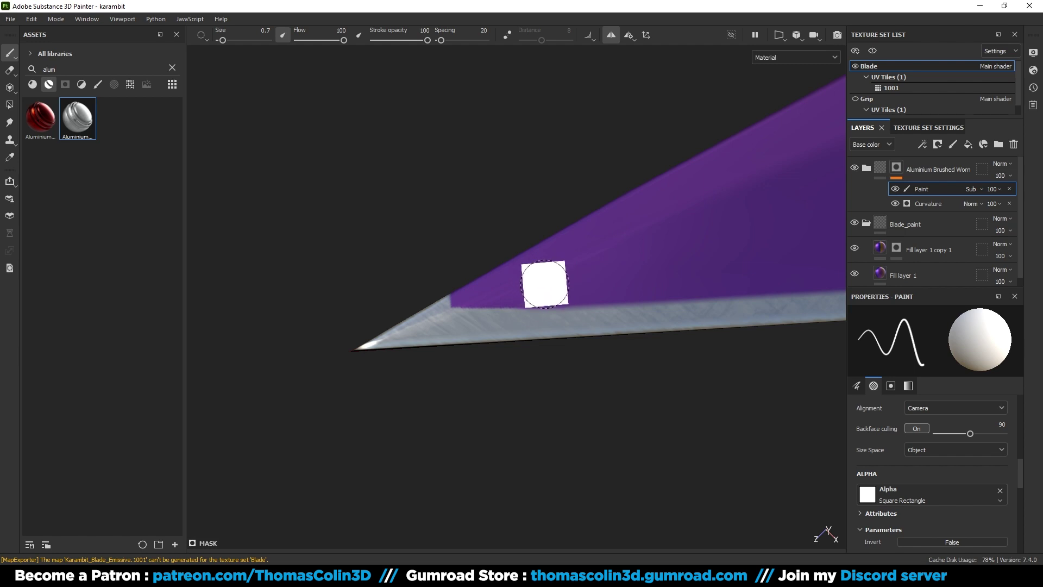
left_click_drag(409, 298, 528, 287)
right_click_drag(425, 292, 614, 405, "alt")
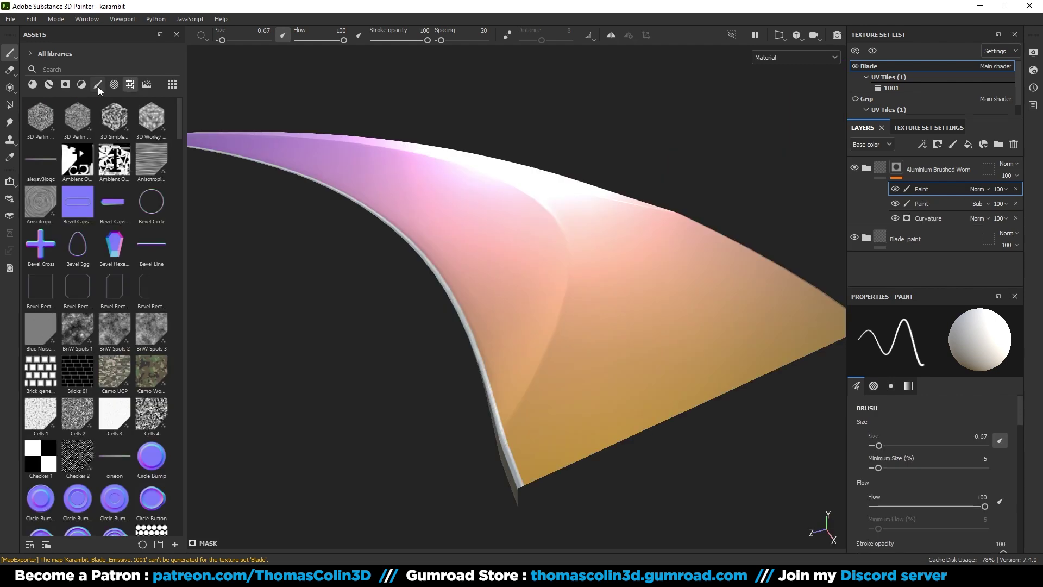
Add the MatFinish Rough filter as a new layer above Aluminium Brushed Worn and lower its Brushing Intensity
left_click(82, 85)
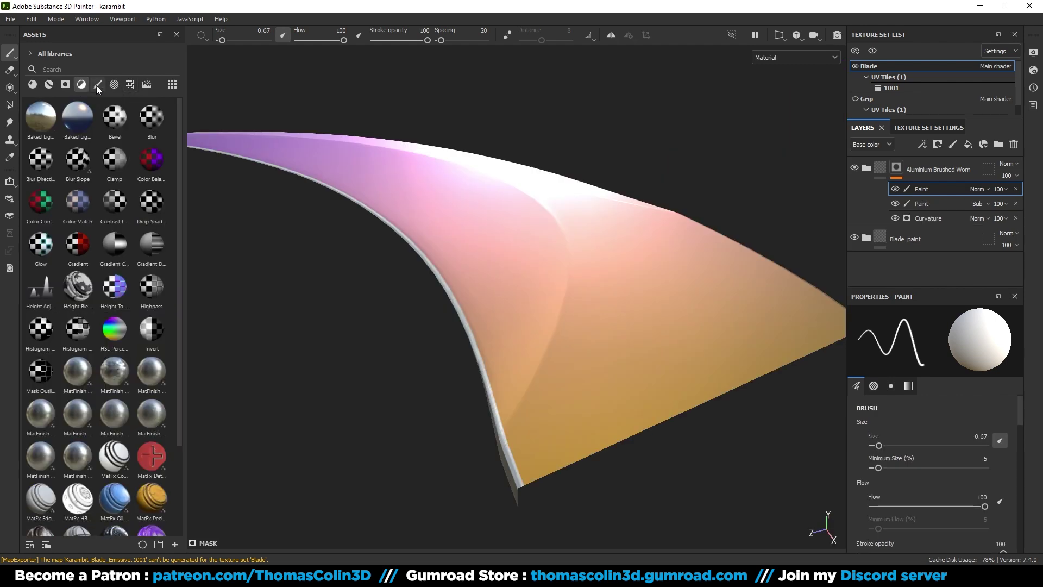
scroll(120, 302, "down", 3)
left_click_drag(78, 342, 902, 163)
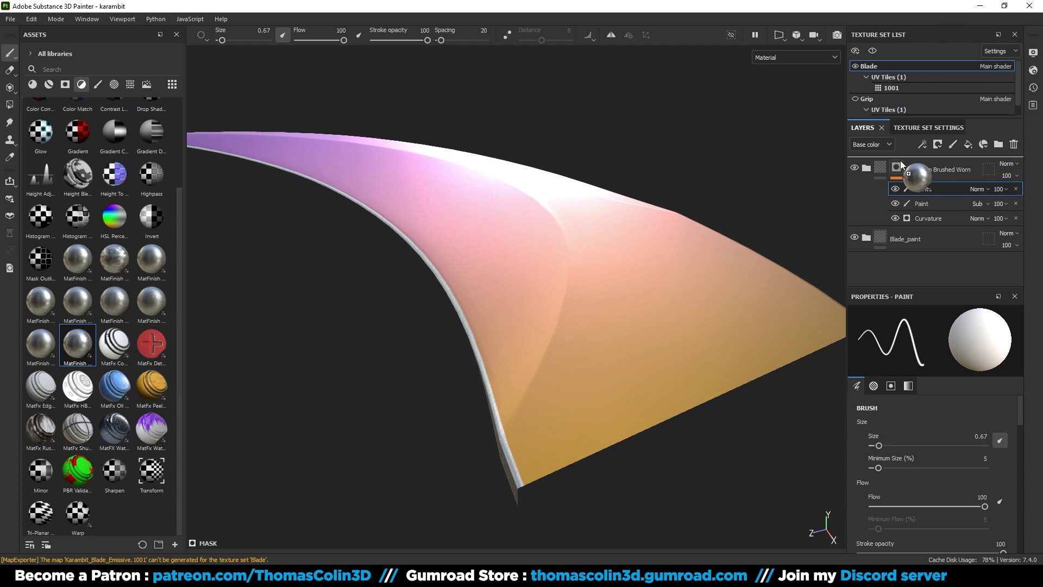
left_click_drag(573, 221, 803, 216, "alt")
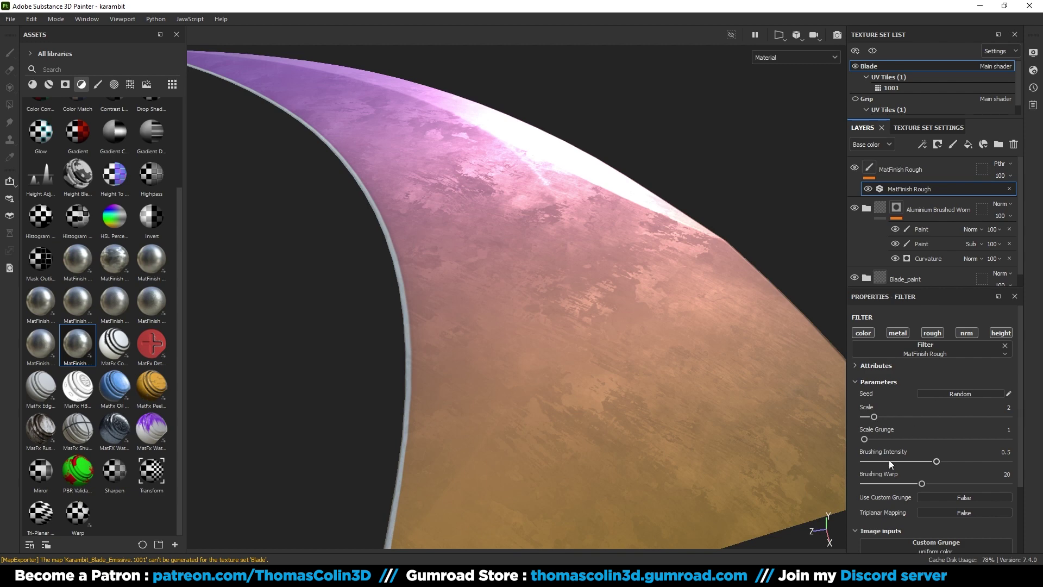
left_click_drag(936, 462, 896, 463)
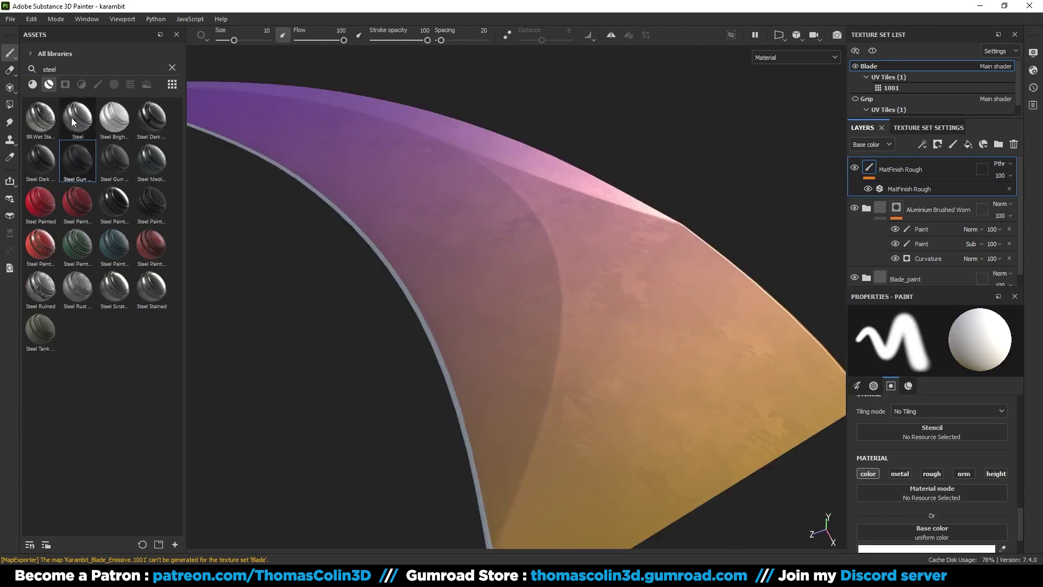
Apply the Steel smart material to the blade and open its folder to select the Base layer
left_click_drag(77, 116, 568, 272)
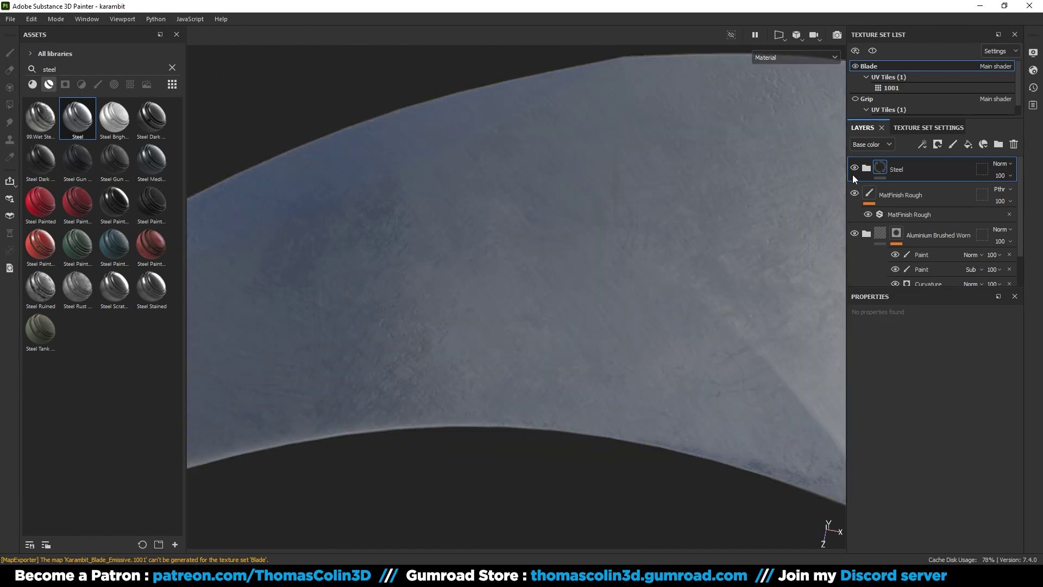
left_click(864, 167)
left_click(883, 270)
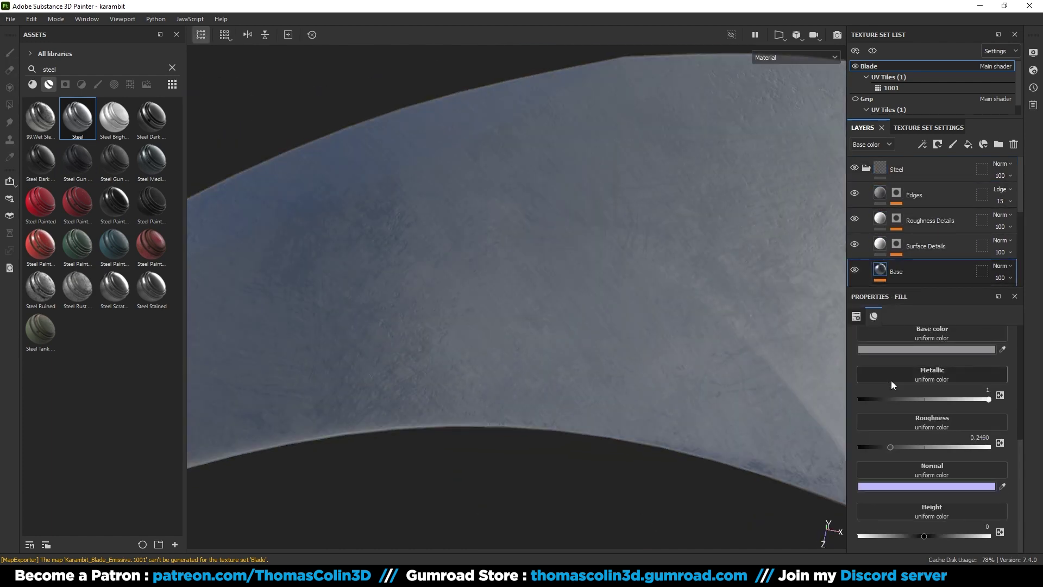
Rename the Aluminium Brushed Worn folder to SHARP and the MatFinish Rough layer to Roughness details
double_click(921, 235)
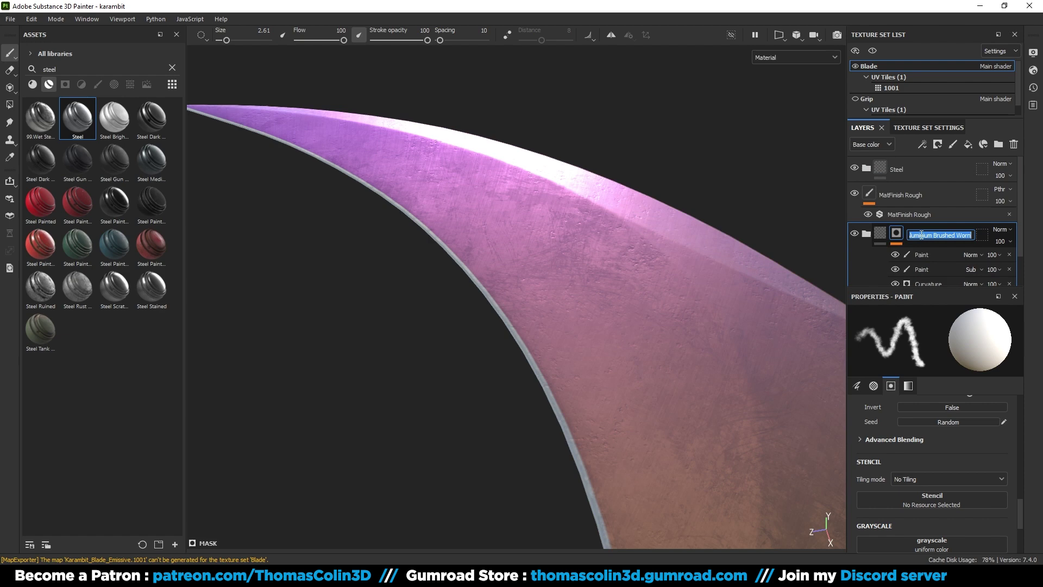
double_click(924, 195)
type("Roughness details")
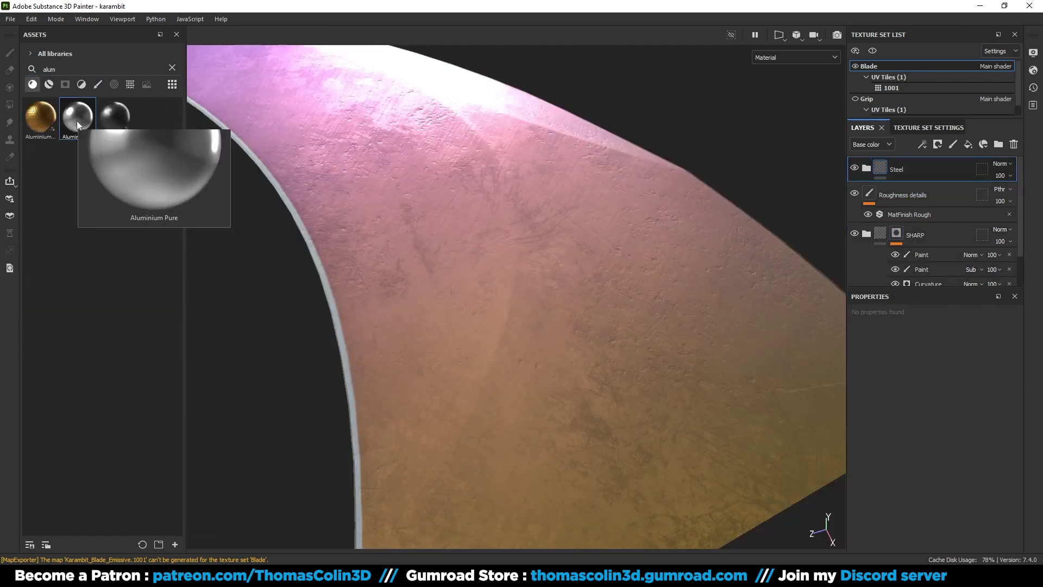
Apply Aluminium Pure with a black mask and a Metal Edge Wear generator set to Wear Level 0.8, Wear Contrast 0.57 and Grunge Amount 0.2
left_click_drag(76, 121, 501, 212)
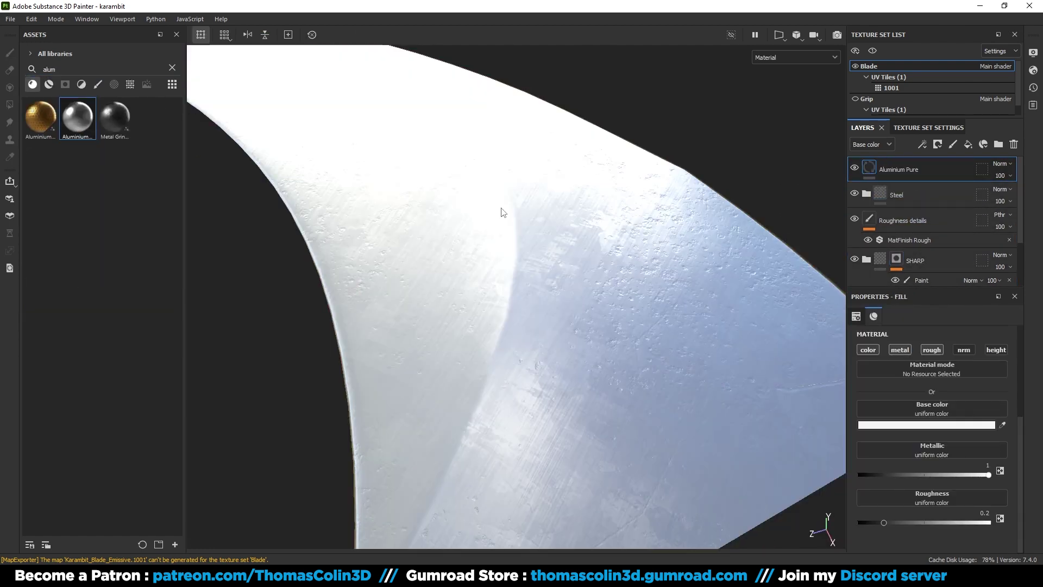
left_click(922, 144)
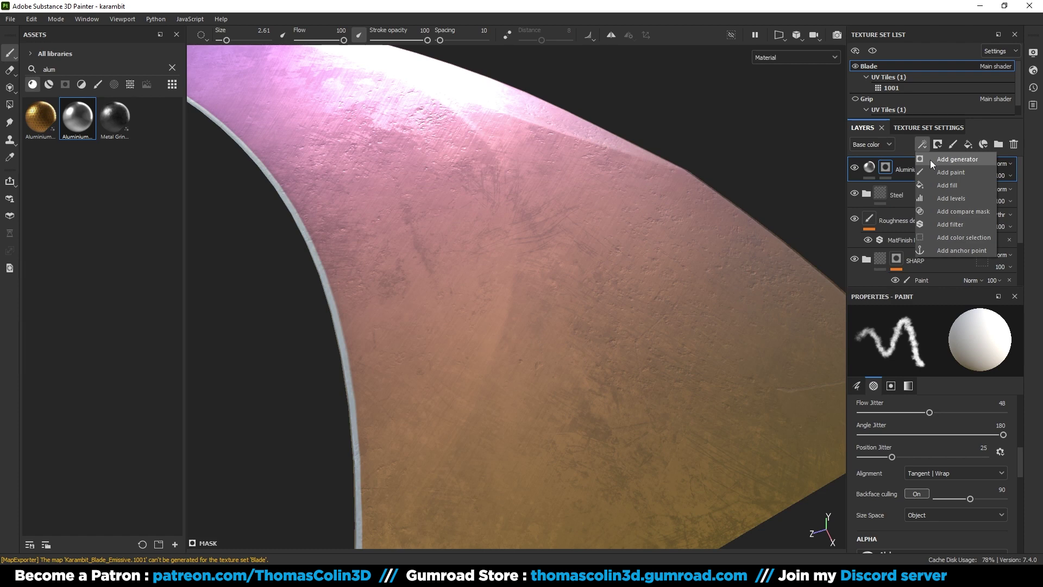
left_click(930, 160)
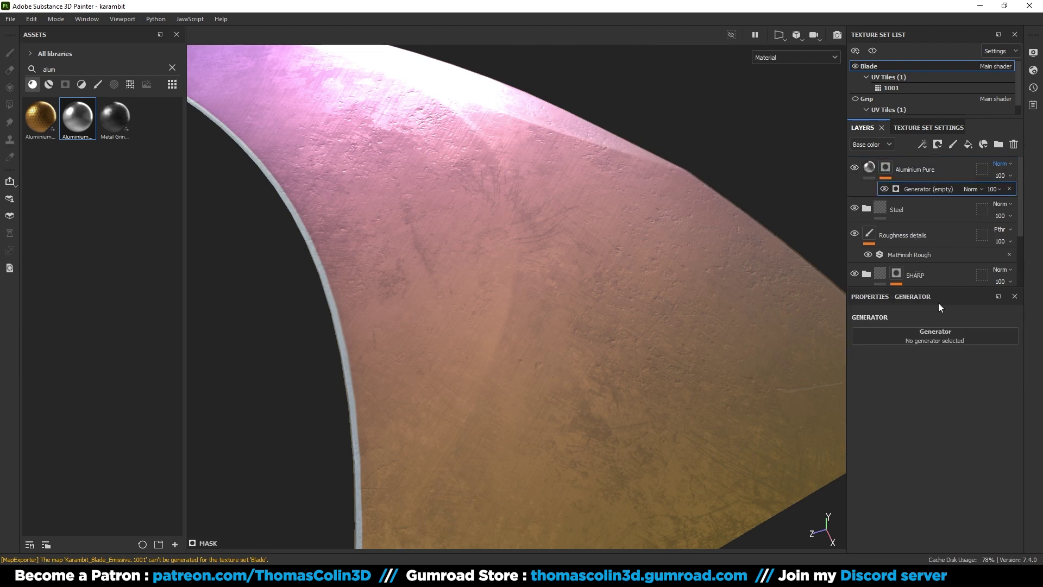
left_click(947, 333)
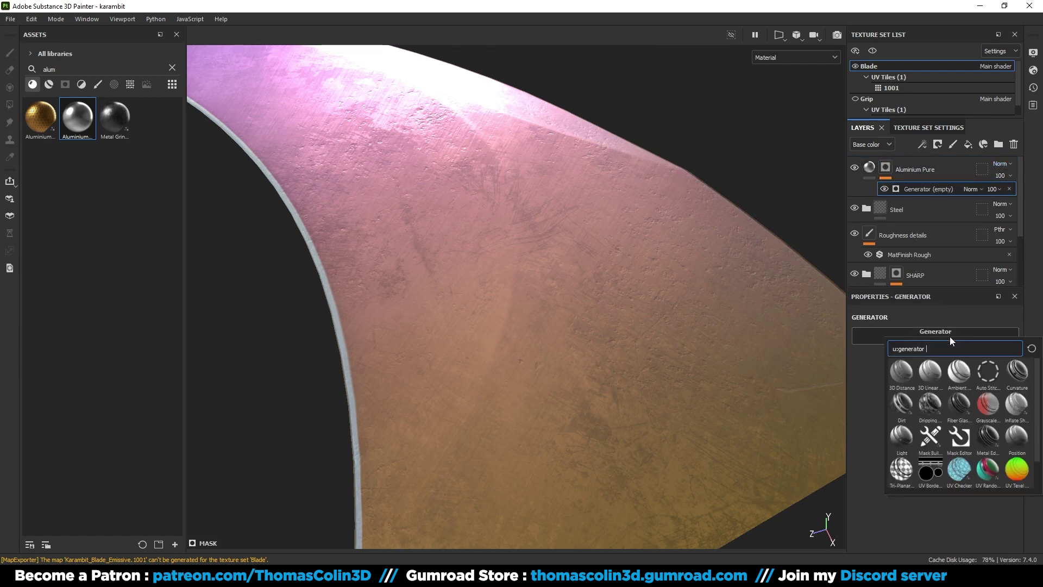
left_click(986, 435)
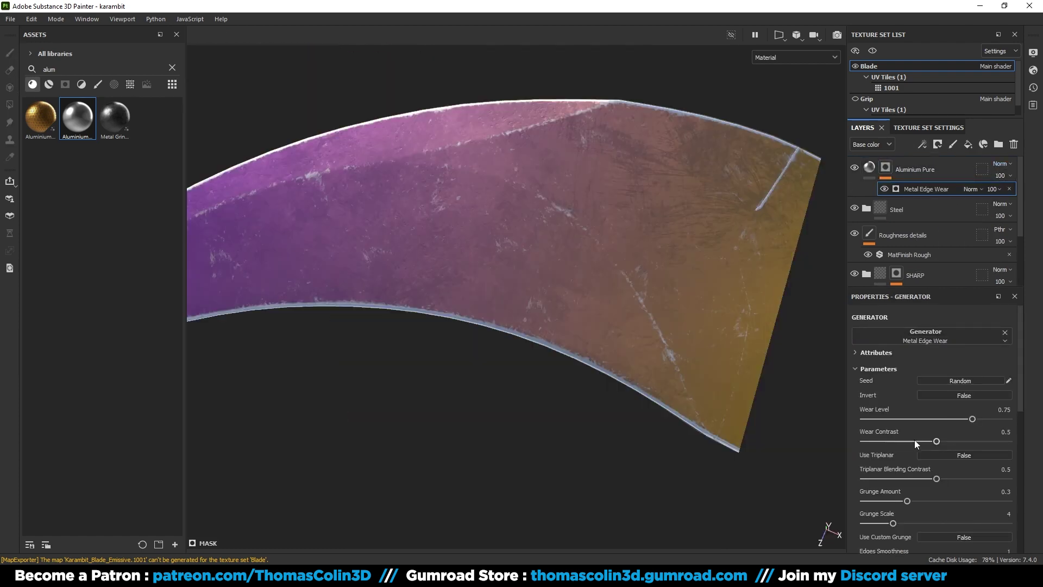
left_click_drag(936, 441, 981, 420)
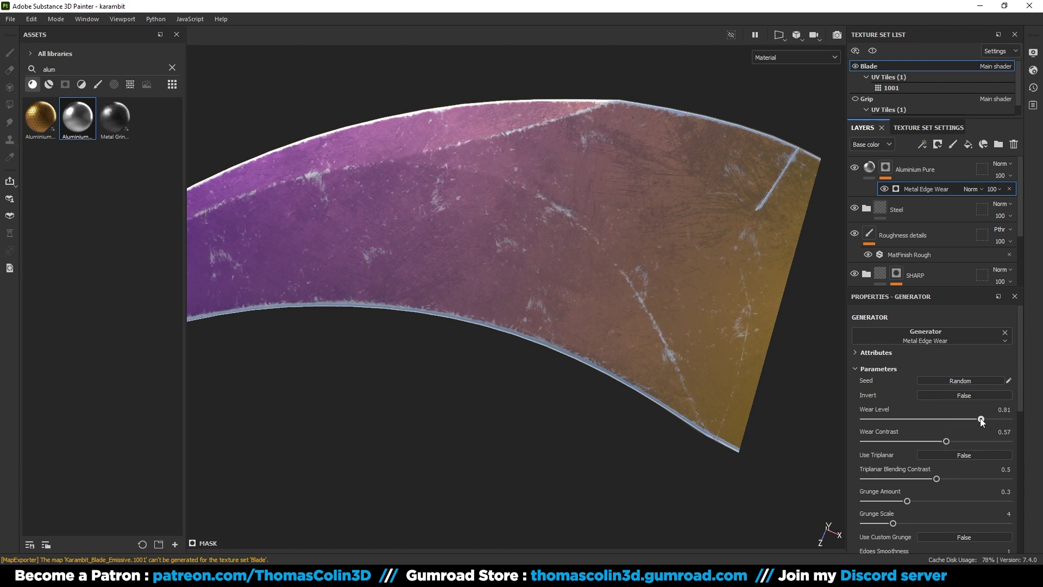
left_click_drag(907, 501, 884, 500)
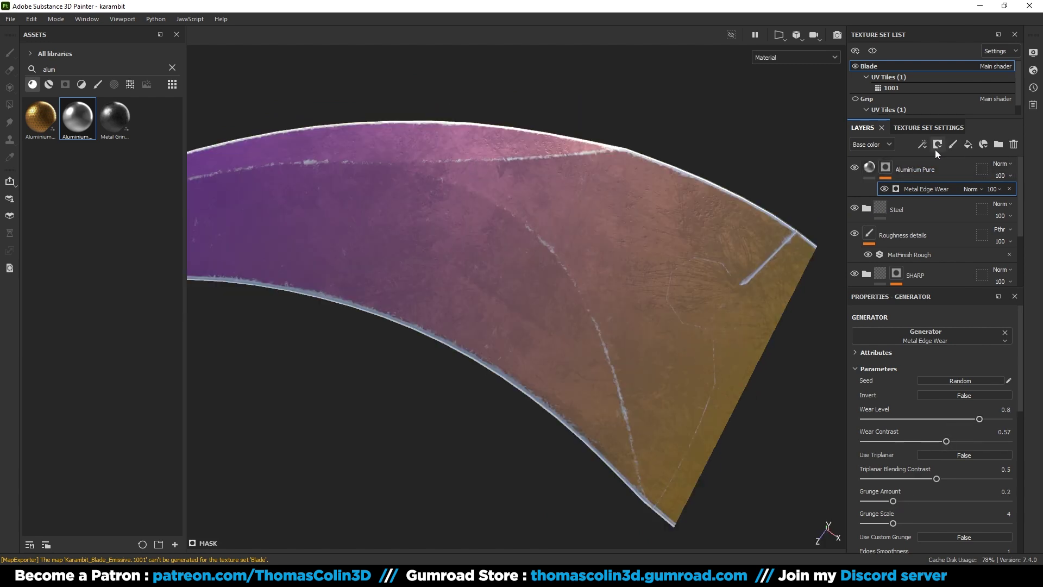
Add a paint effect above Metal Edge Wear in the Aluminium Pure mask, blend it as Subtract and turn on symmetry
left_click(922, 145)
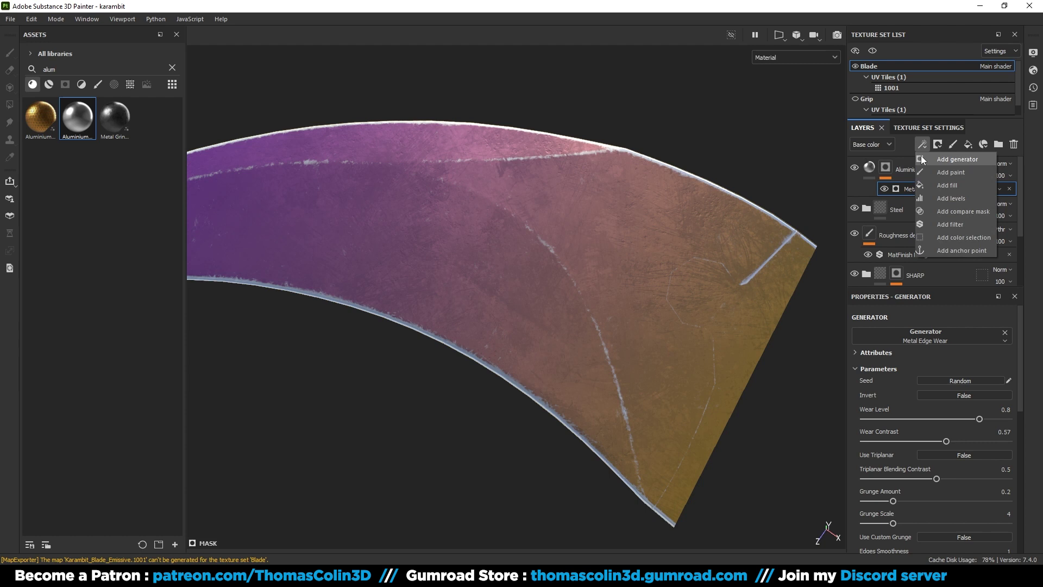
left_click(947, 172)
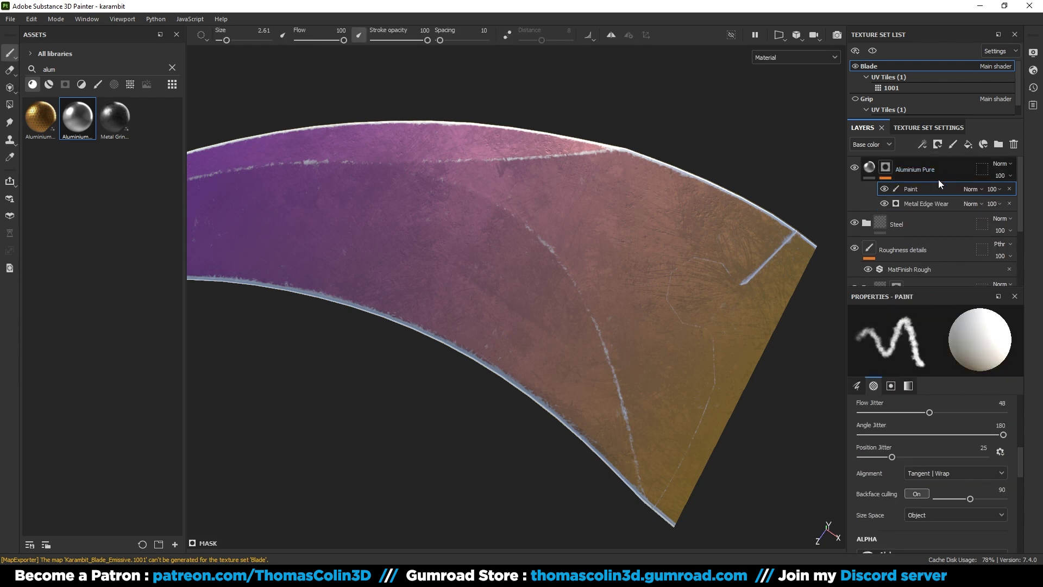
left_click(970, 188)
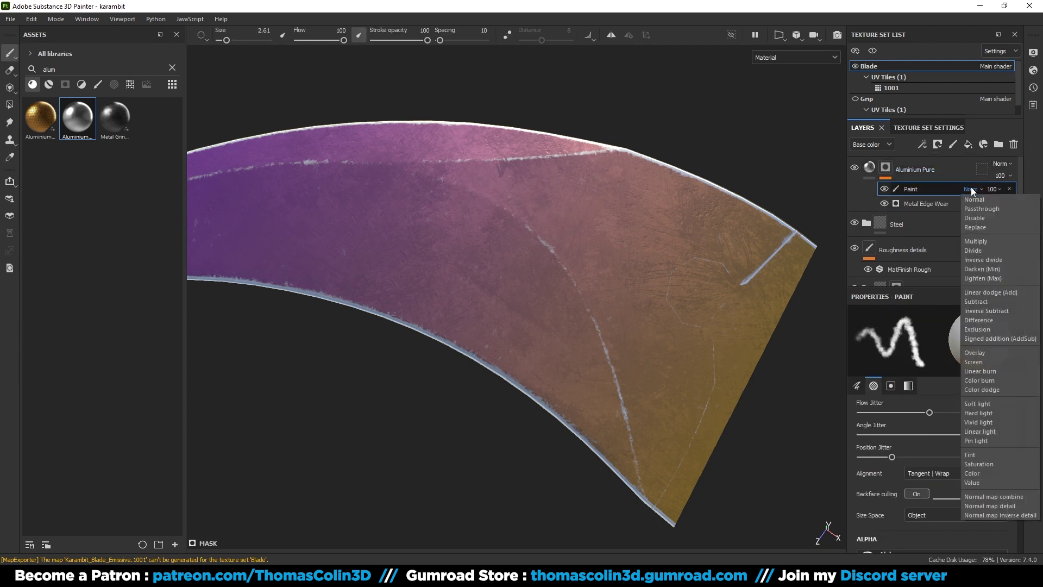
left_click(982, 302)
left_click(611, 34)
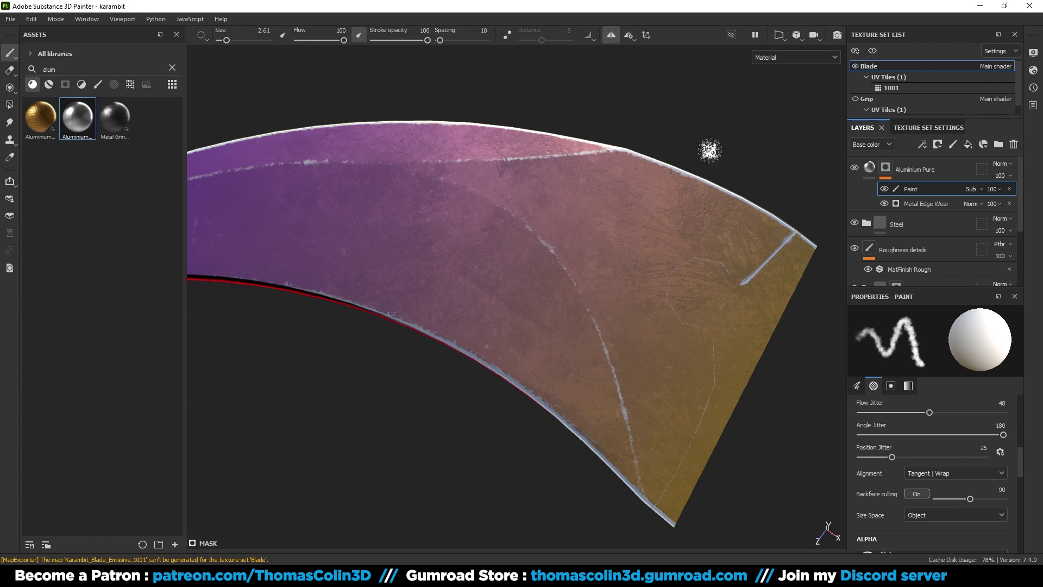
Paint out the straight wear line near the blade's base with a brush reduced to size 0.42, and turn symmetry off
left_click_drag(718, 291, 679, 309, "alt")
right_click_drag(679, 310, 666, 348, "alt")
scroll(931, 467, "down", 3)
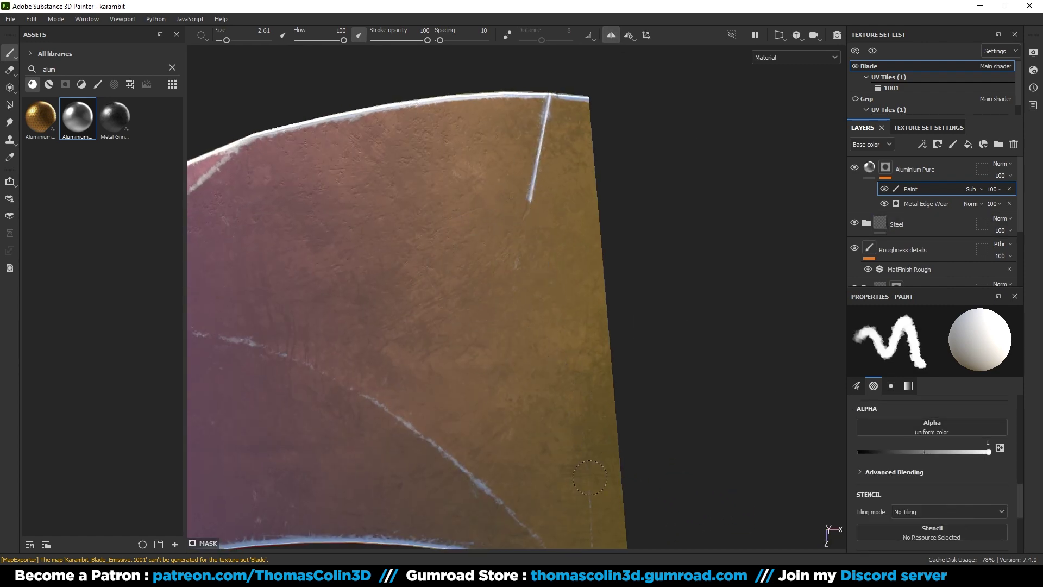
middle_click_drag(590, 410, 536, 241, "alt")
middle_click_drag(494, 126, 539, 355, "alt")
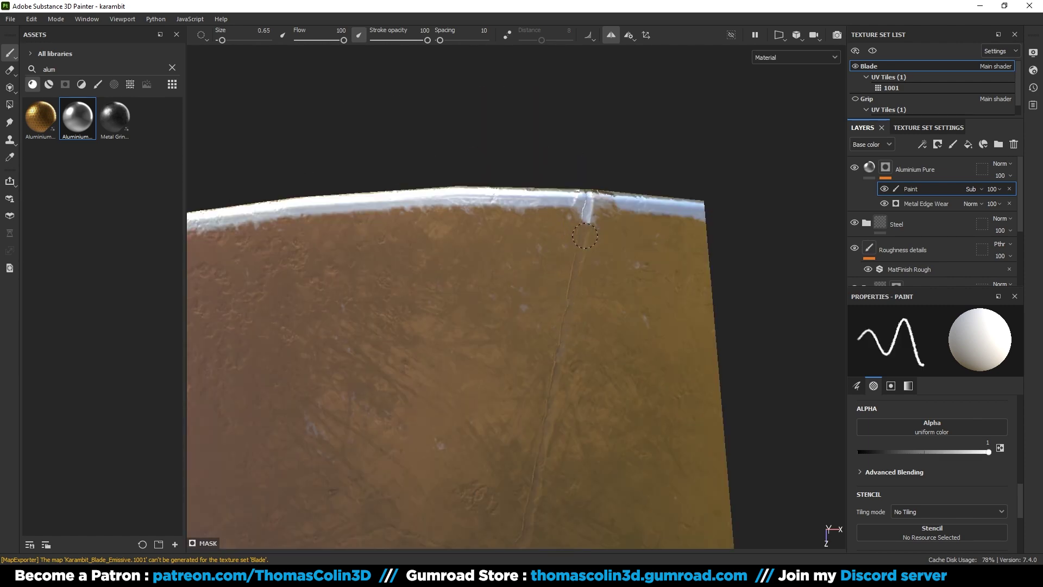
mouse_move(588, 234)
left_mouse_down("alt")
mouse_move(777, 343)
mouse_move(712, 305)
mouse_move(546, 300)
mouse_move(623, 272)
left_mouse_up("alt")
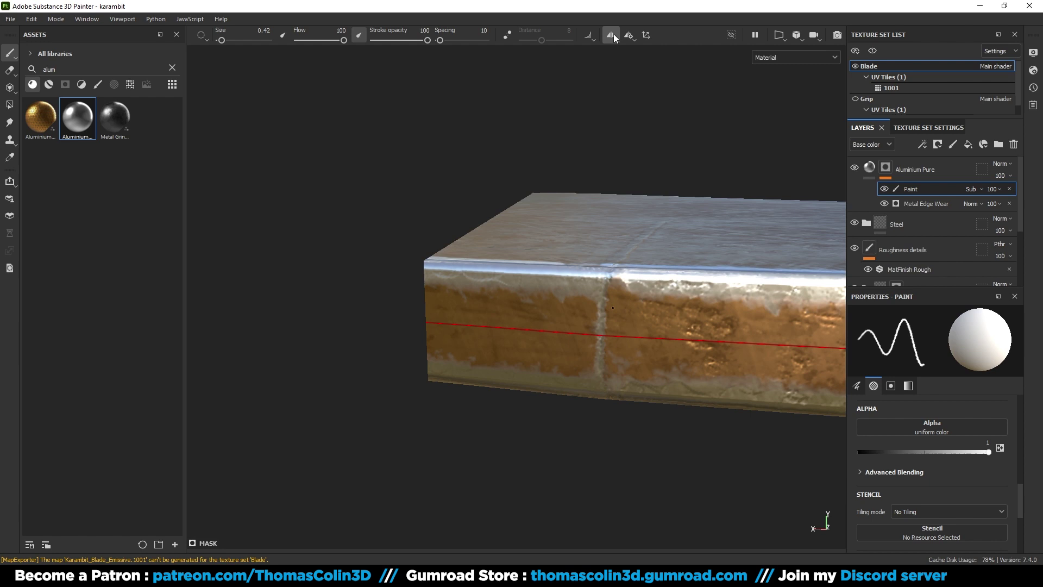
left_click(611, 34)
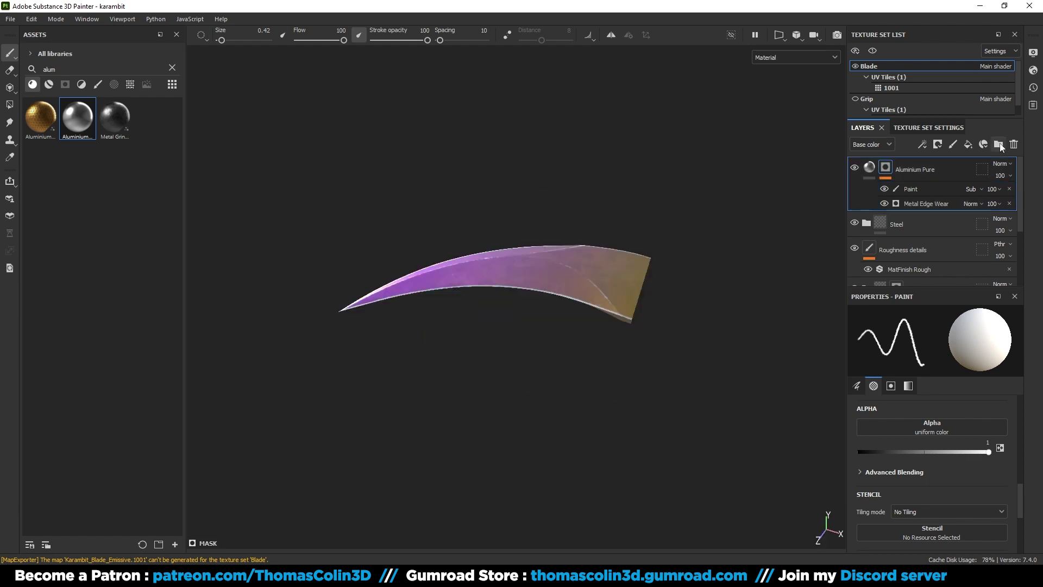
Create a folder named BLADE and move all of the blade's existing layers into it
left_click(999, 144)
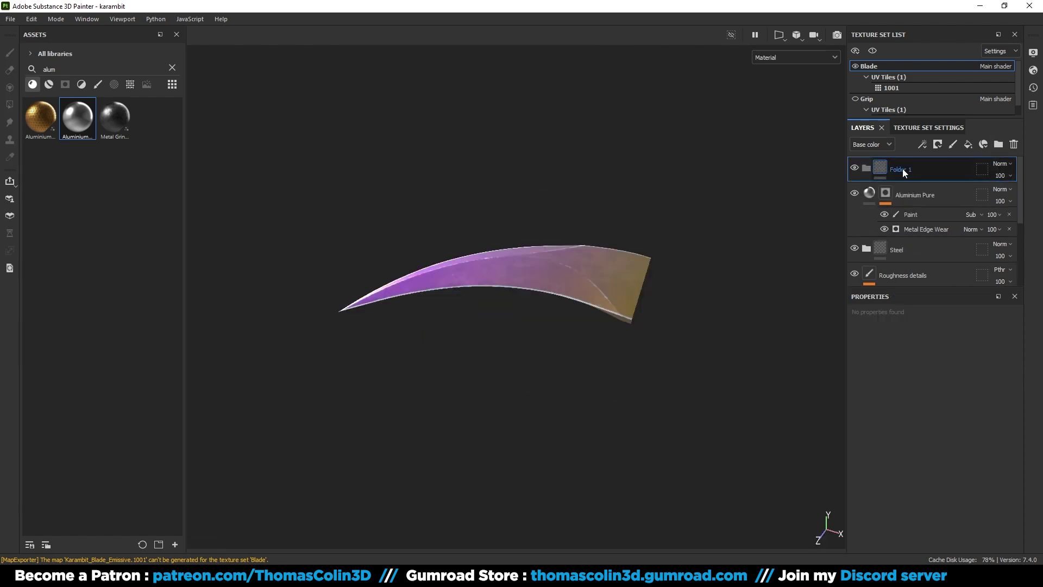
key("Return")
left_click(904, 192)
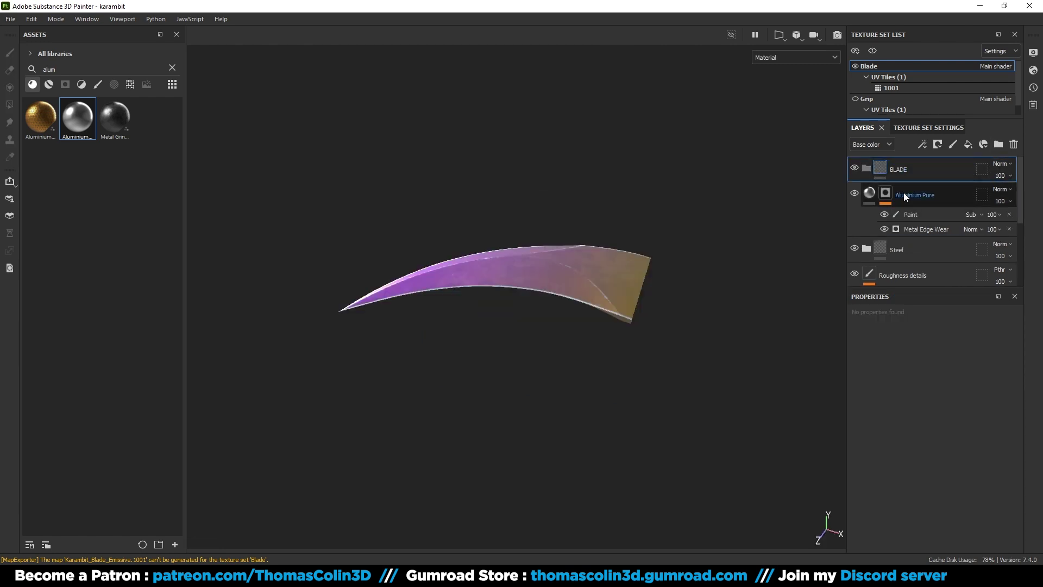
key("ctrl+a")
left_click_drag(905, 194, 878, 174)
left_click(865, 169)
Add a black mask to the BLADE folder and reveal the blade in it with polygon fill
right_click(897, 170)
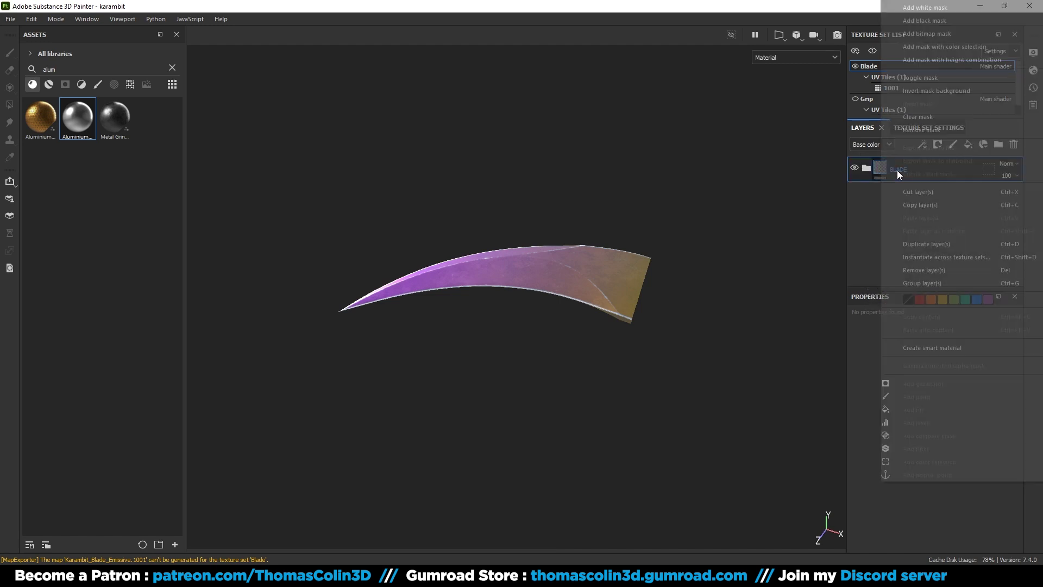
left_click(921, 21)
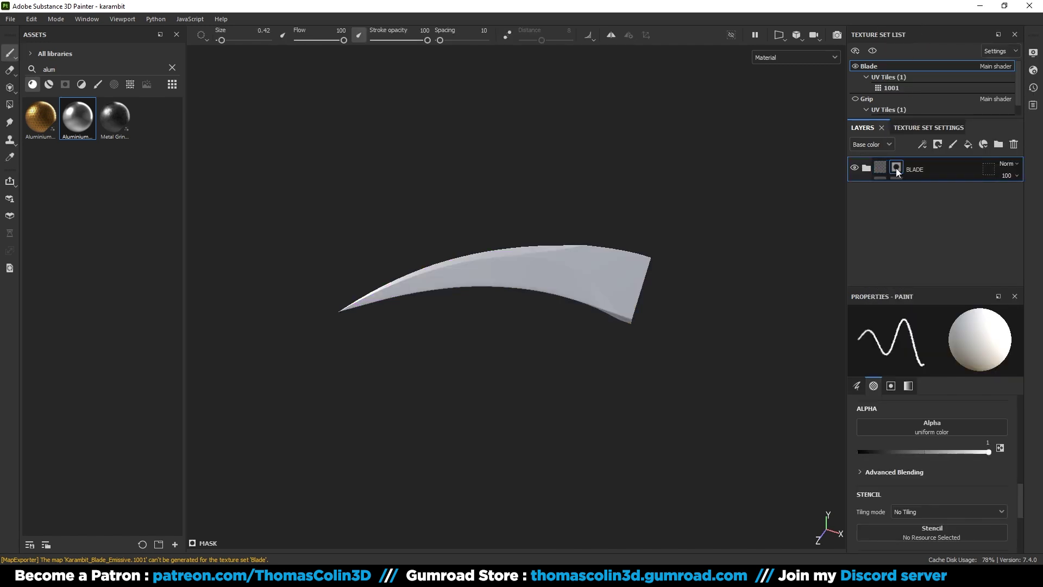
left_click(9, 105)
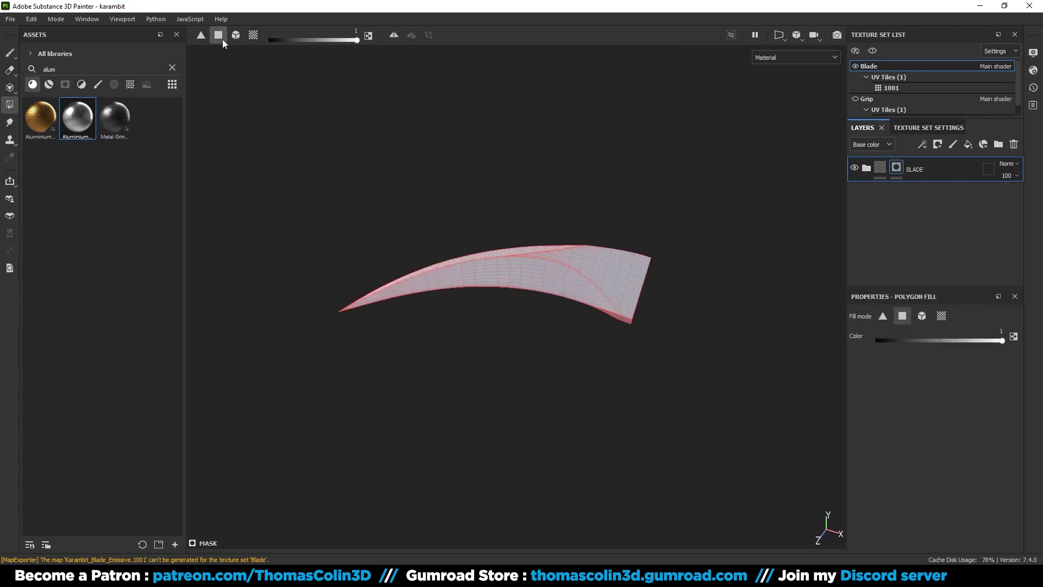
left_click(529, 273)
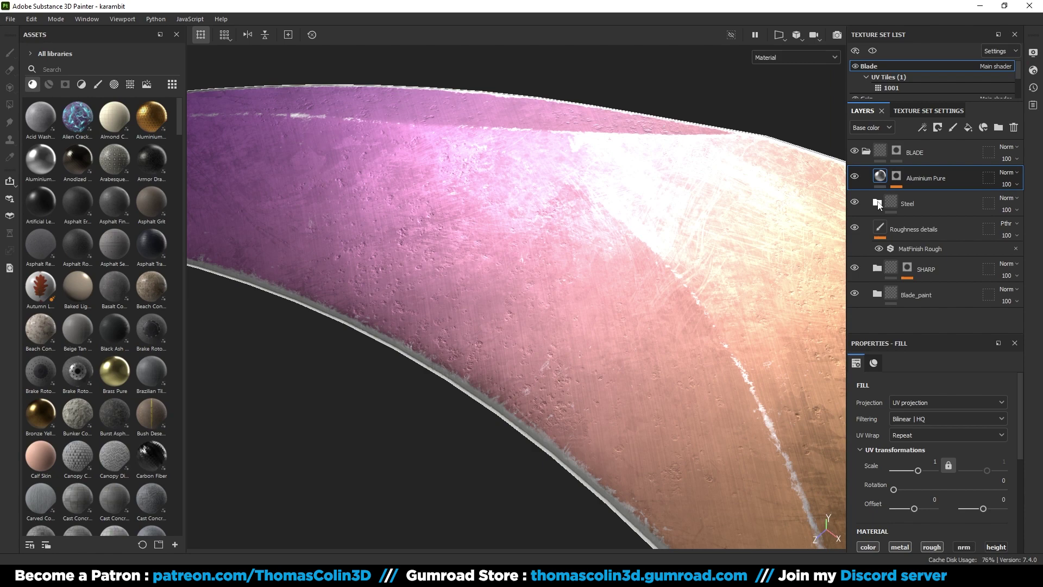
Bring the height of the Surface Details layer in the Steel folder slightly closer to zero
left_click(877, 203)
left_click(891, 280)
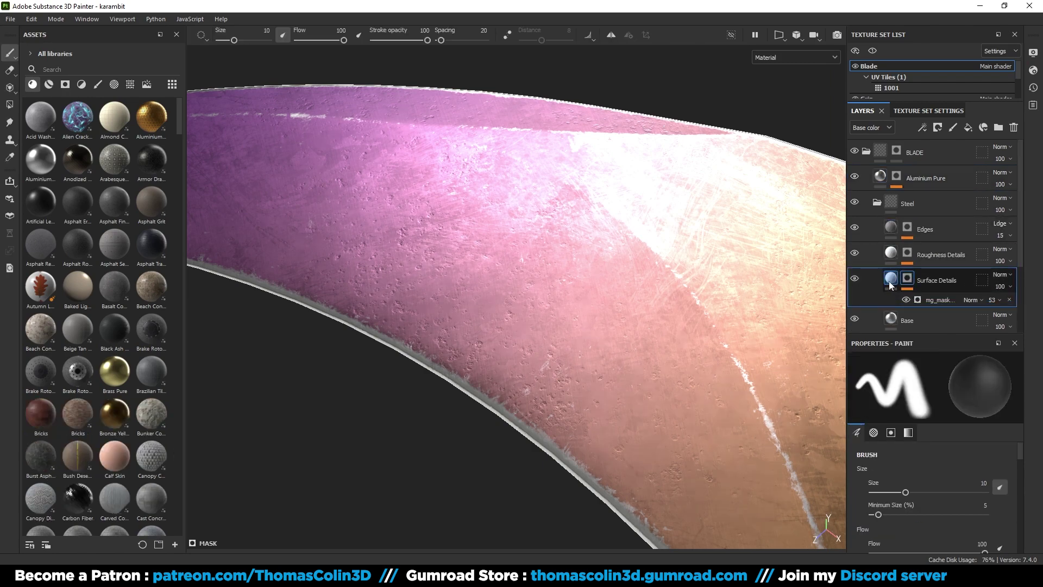
scroll(900, 498, "down", 3)
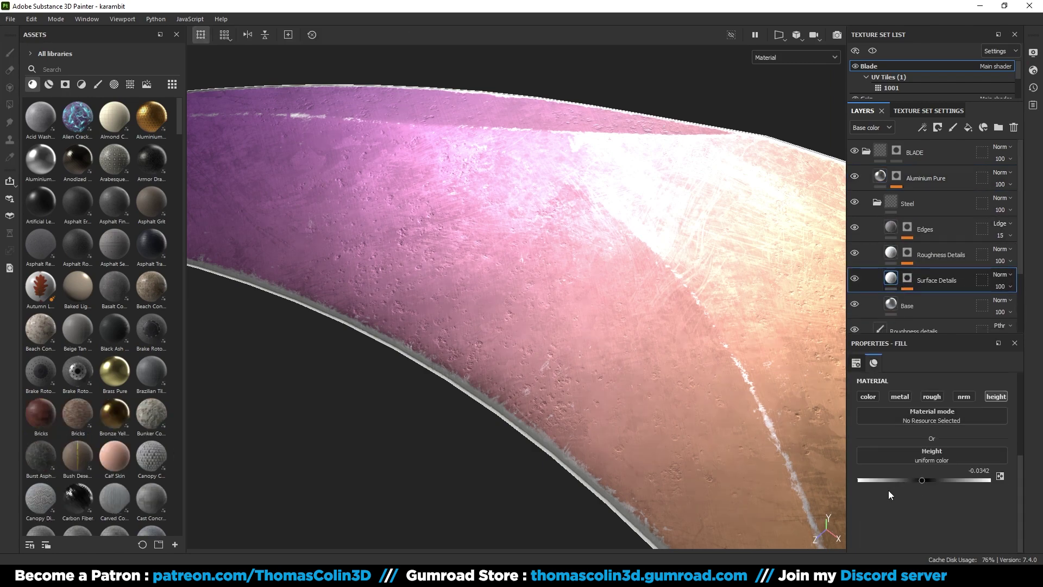
right_click_drag(436, 243, 471, 370, "alt")
left_click_drag(471, 370, 417, 307, "alt")
right_click_drag(417, 308, 484, 288, "alt")
left_click_drag(922, 480, 923, 480)
right_click_drag(565, 355, 583, 356, "shift")
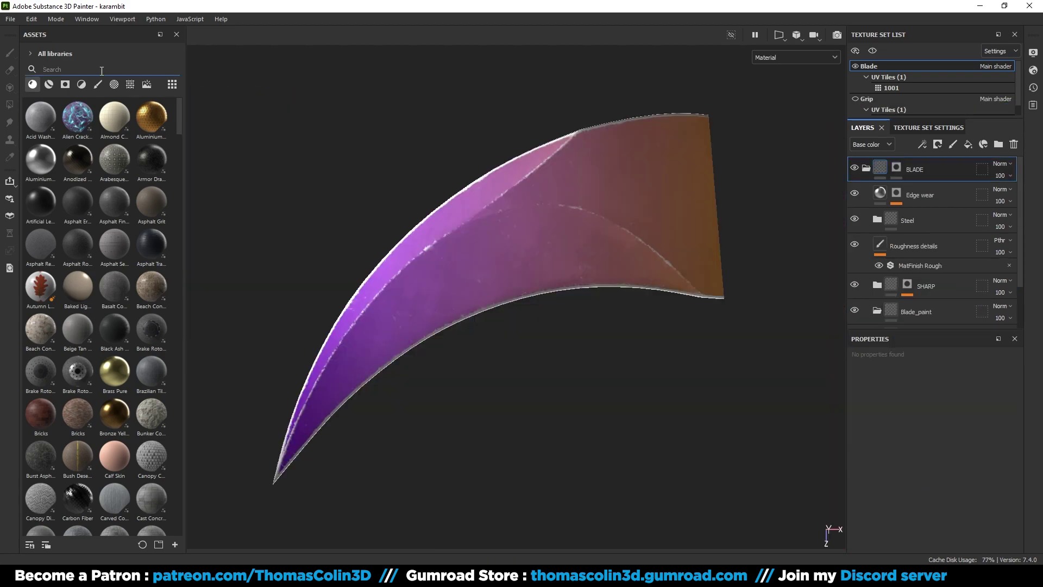
Find Spotted Concrete by searching the materials for dirt, apply it to the blade and disable its height channel
left_click(84, 69)
type("dirt")
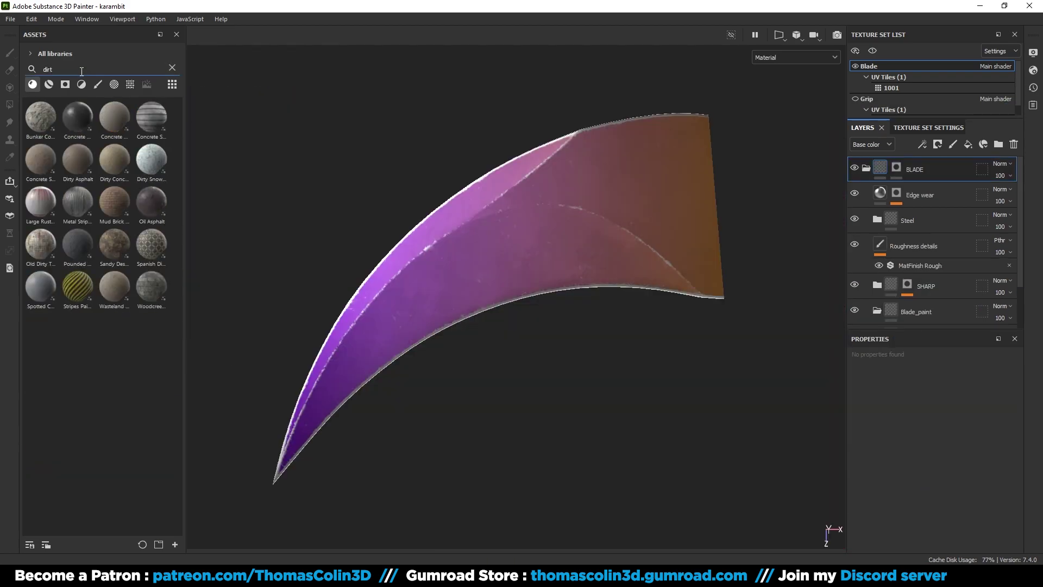
left_click_drag(40, 288, 495, 220)
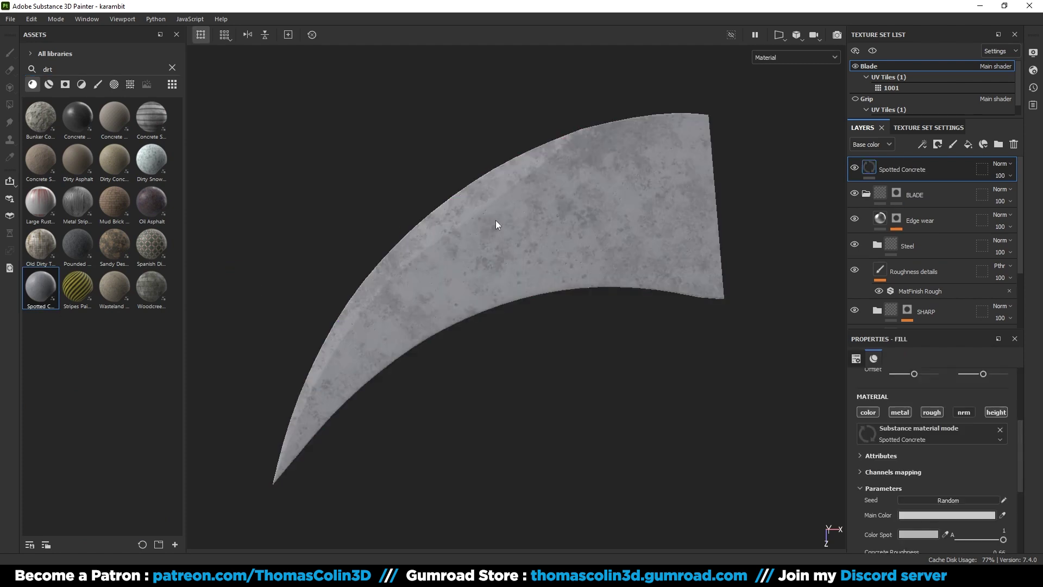
scroll(606, 172, "up", 5)
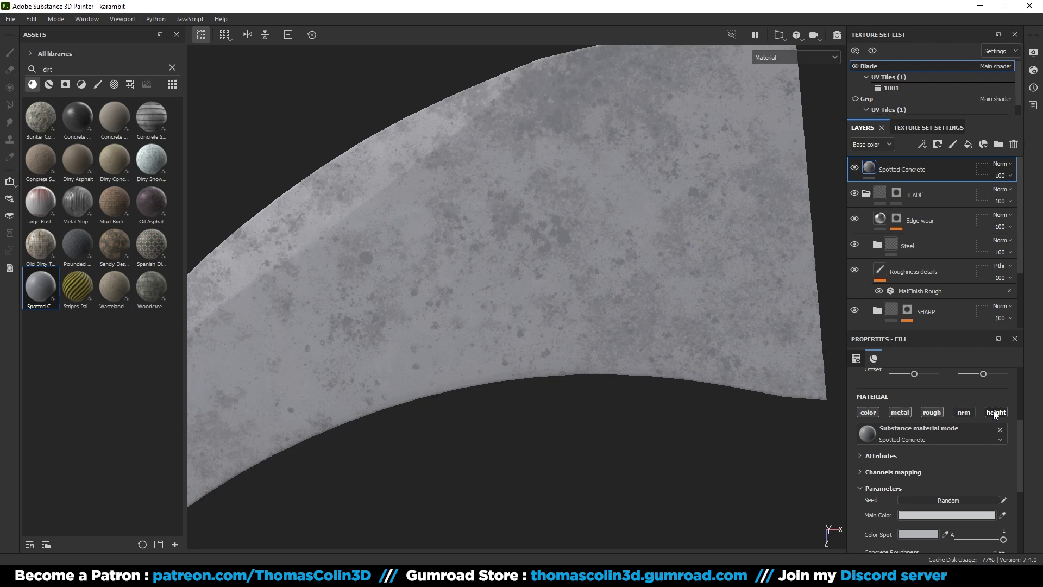
right_click_drag(548, 236, 635, 359, "alt")
mouse_move(598, 298)
right_mouse_down("shift")
mouse_move(630, 297)
mouse_move(602, 298)
right_mouse_up("shift")
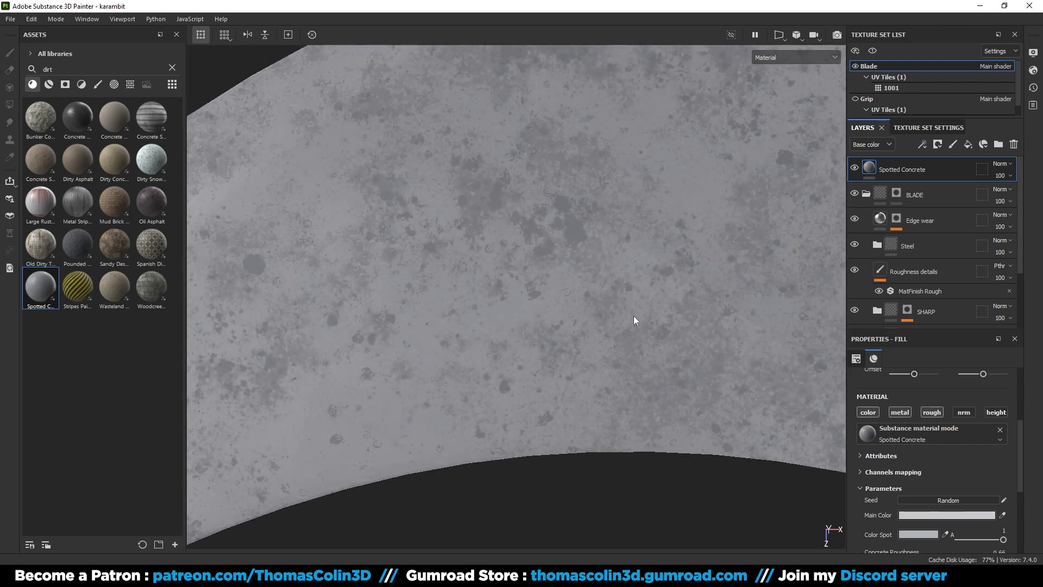
Set the Spotted Concrete layer's Main Color to a dark brown
left_click(908, 515)
left_click_drag(890, 365, 890, 413)
left_click_drag(848, 375, 826, 376)
left_click(896, 286)
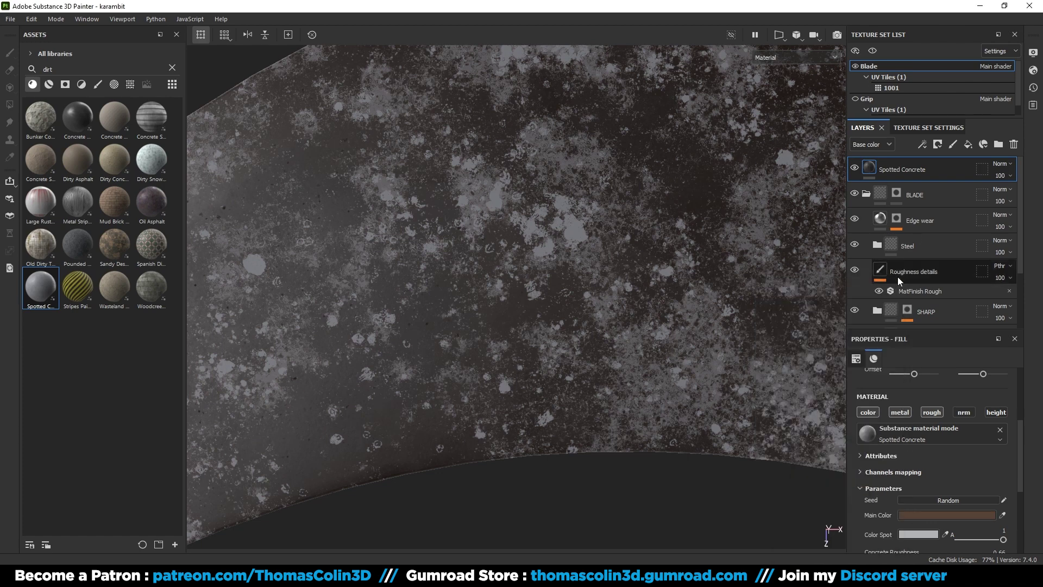
Mask the Spotted Concrete layer with the Dust Dirty smart mask and lower its Mask Editor opacity below 76
left_click(66, 84)
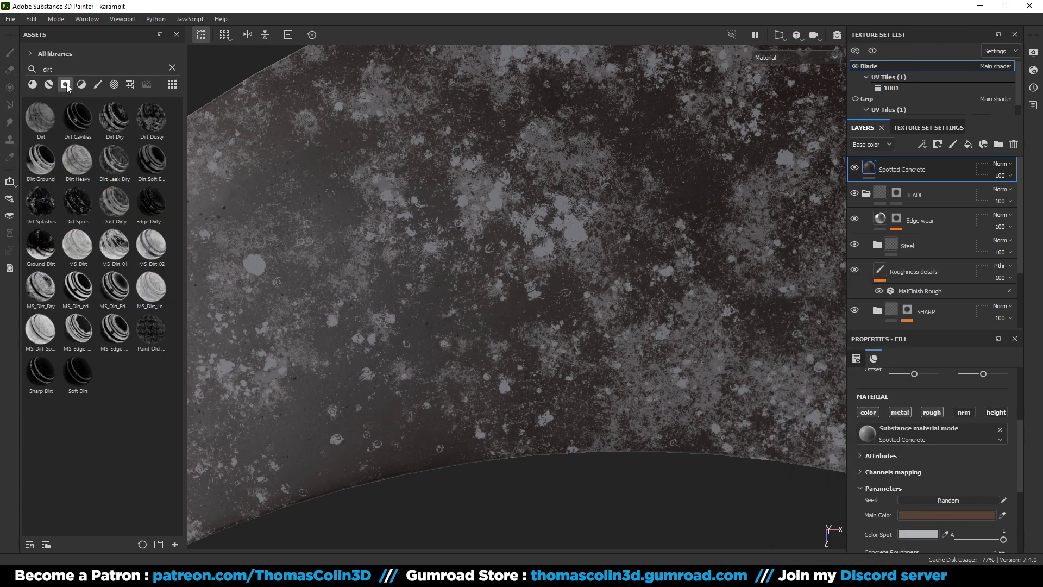
left_click(68, 69)
type("y")
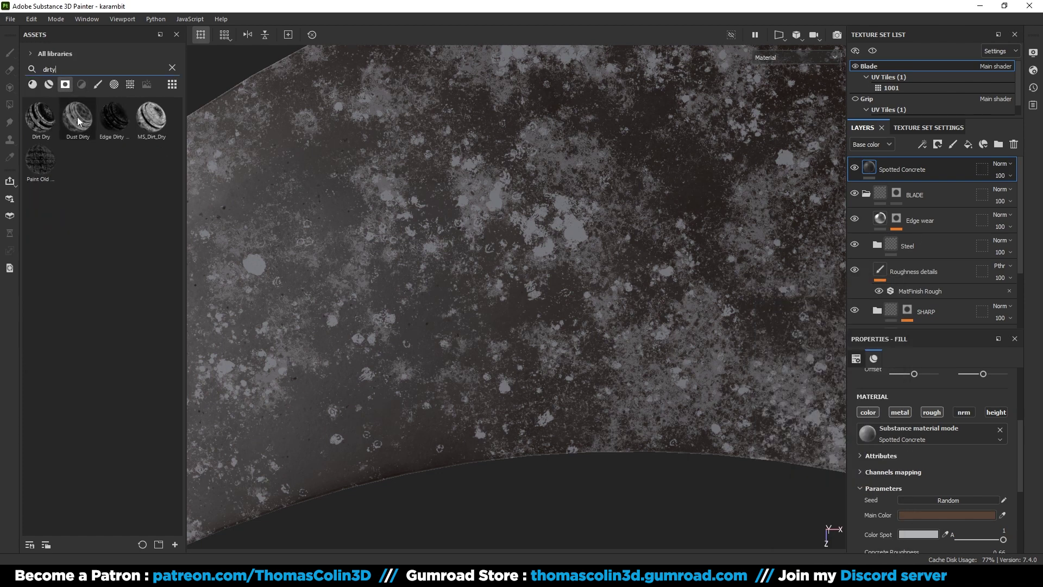
mouse_move(77, 117)
left_mouse_down()
mouse_move(205, 170)
mouse_move(887, 163)
left_mouse_up()
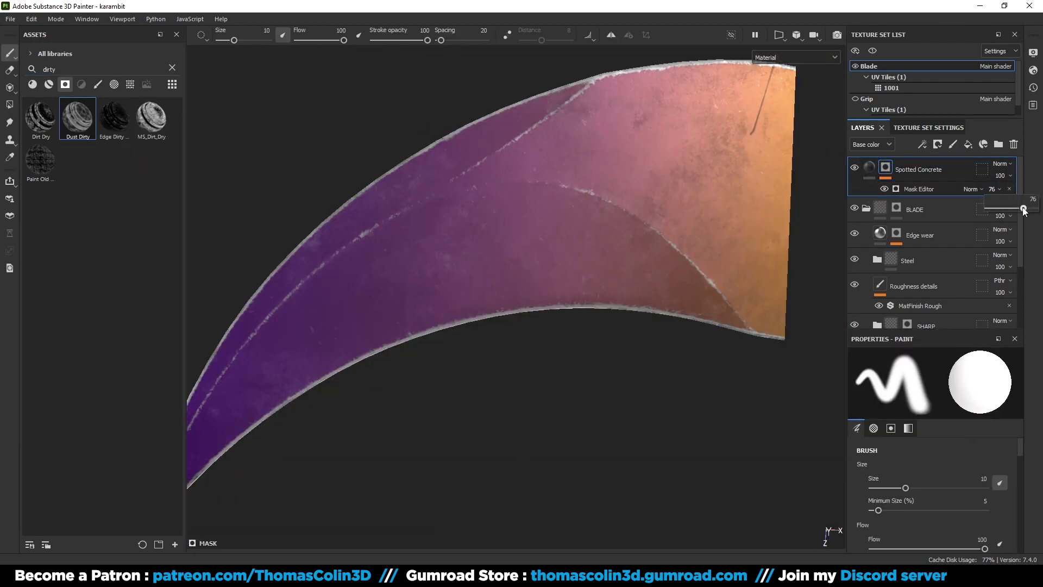
left_click_drag(1023, 210, 1005, 210)
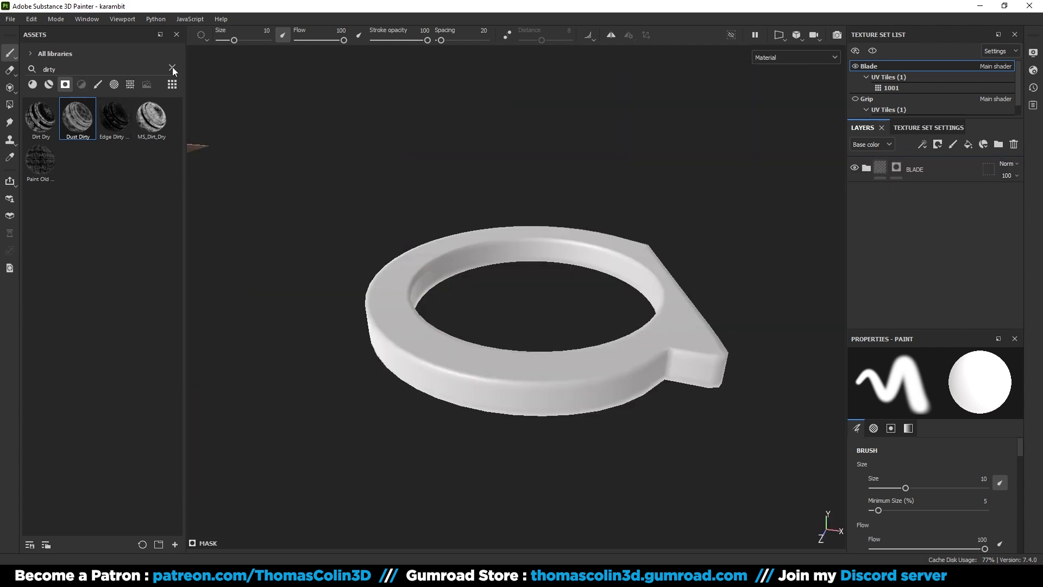
Search the smart materials for painted and apply Steel Painted Stained to the finger ring
left_click(172, 68)
left_click(48, 84)
type("painted")
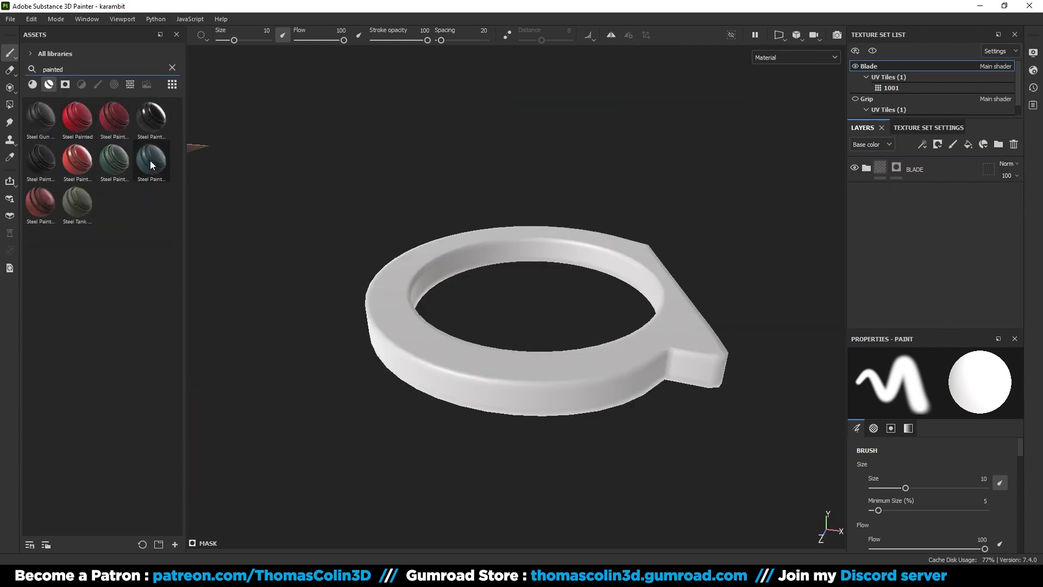
mouse_move(151, 165)
left_mouse_down()
mouse_move(368, 305)
mouse_move(442, 340)
left_mouse_up()
left_click_drag(442, 340, 442, 340)
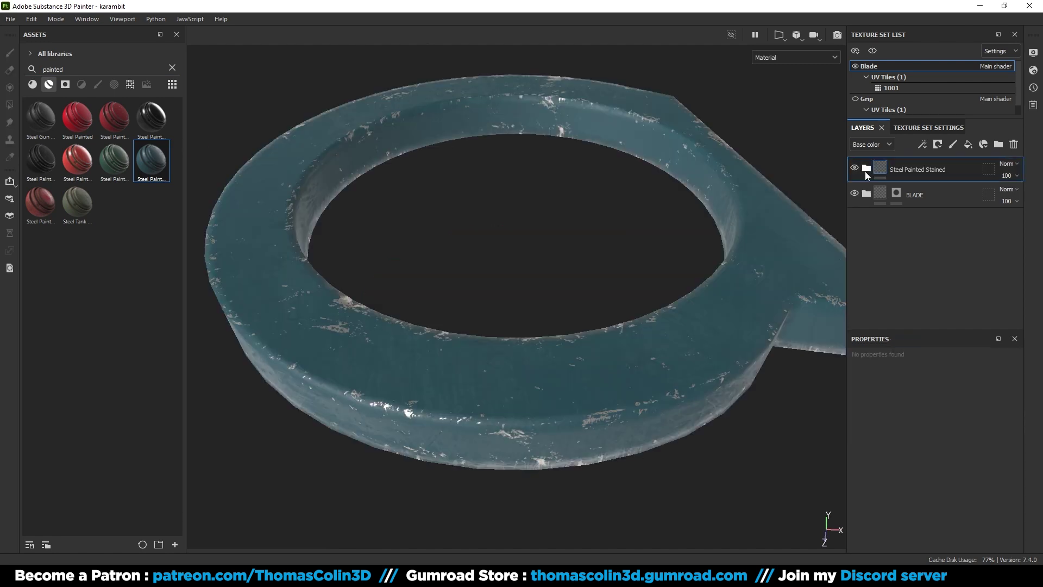
Set the base color of the Base Paint layer in Steel Painted Stained to dark grey 363636
left_click(866, 184)
left_click(880, 296)
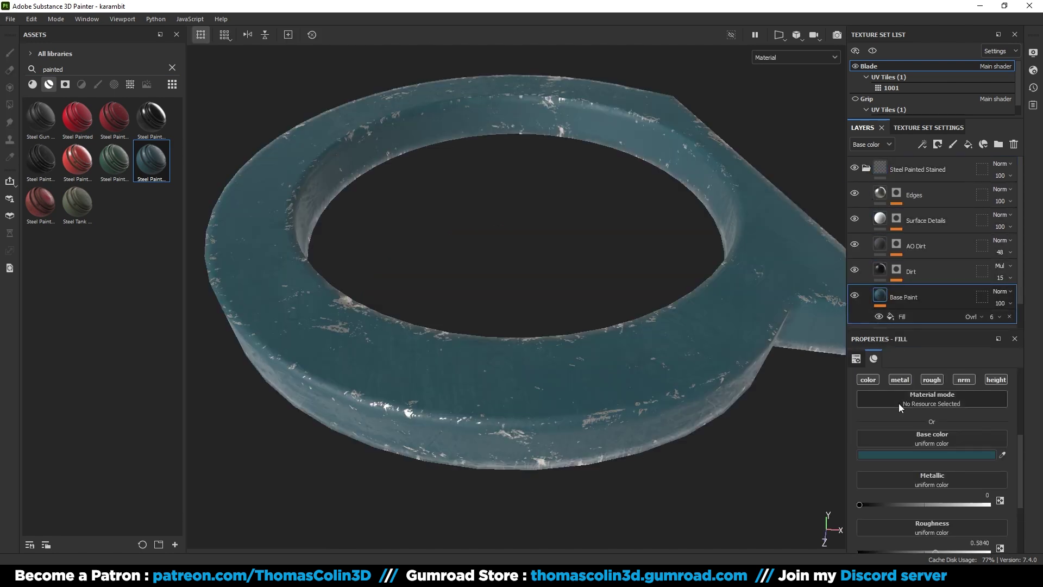
scroll(892, 439, "down", 1)
left_click(896, 422)
left_click_drag(757, 374, 755, 396)
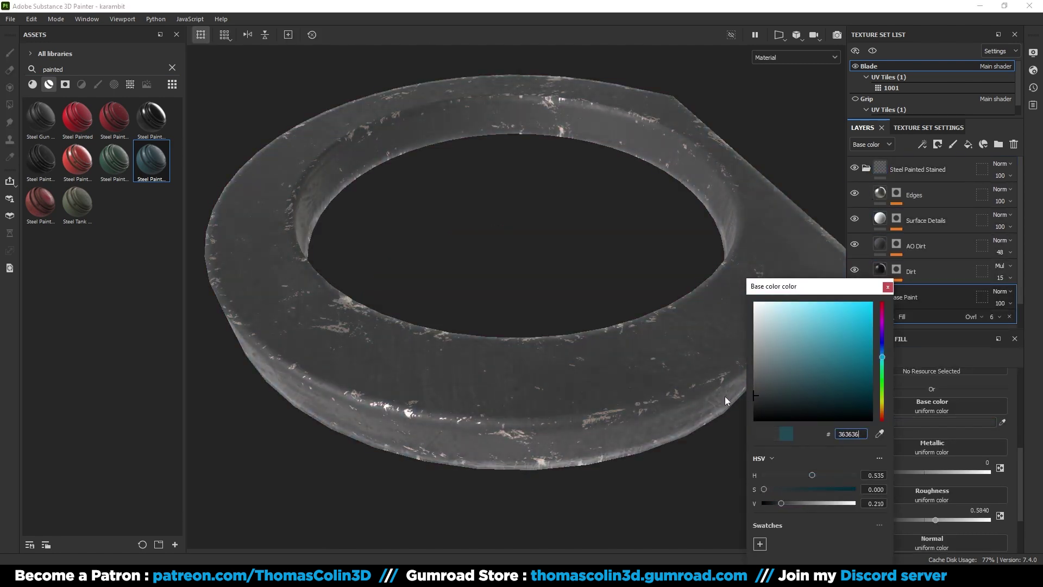
right_click_drag(550, 370, 606, 378, "shift")
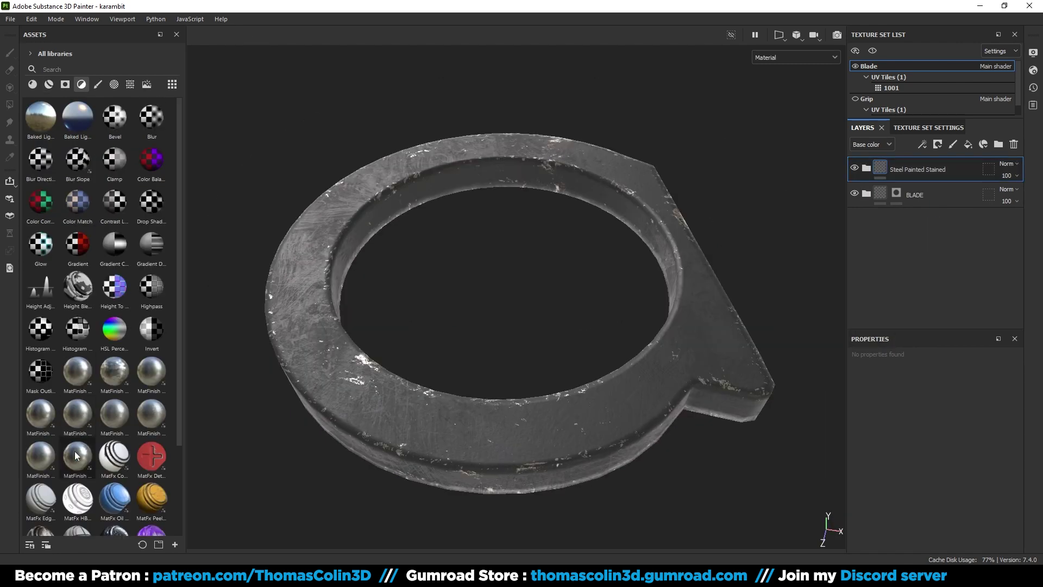
Add the MatFinish Rough filter above Steel Painted Stained and enable its Triplanar Mapping
left_click_drag(77, 456, 887, 167)
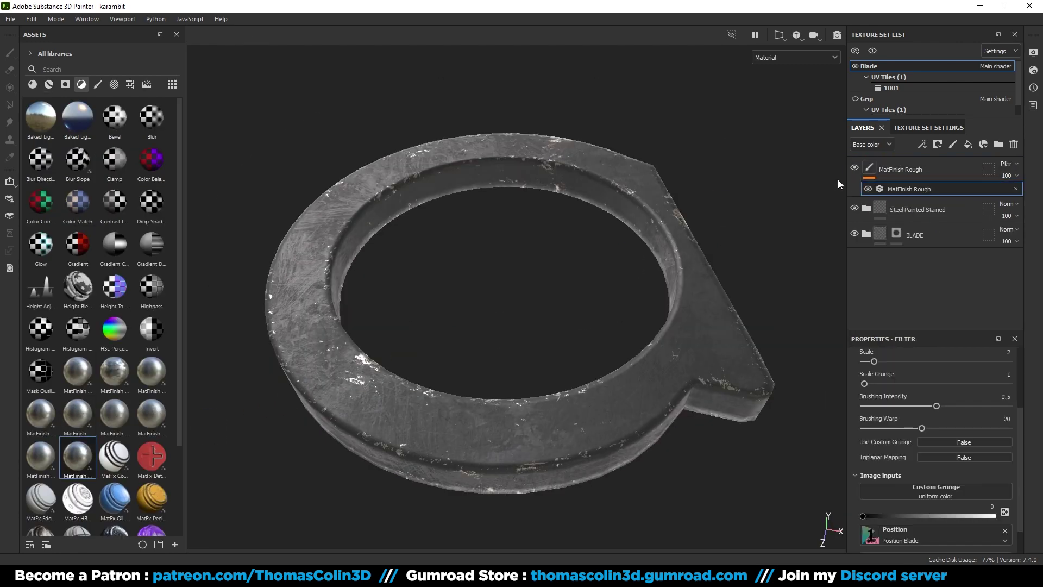
left_click_drag(549, 234, 428, 138, "alt")
right_click_drag(429, 137, 612, 263, "alt")
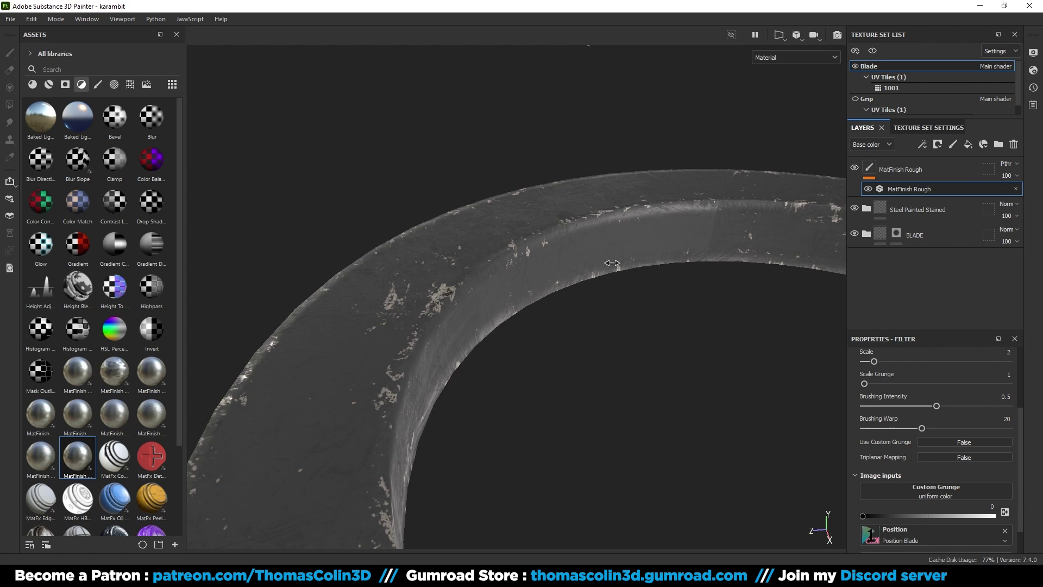
left_click_drag(611, 263, 706, 391, "alt")
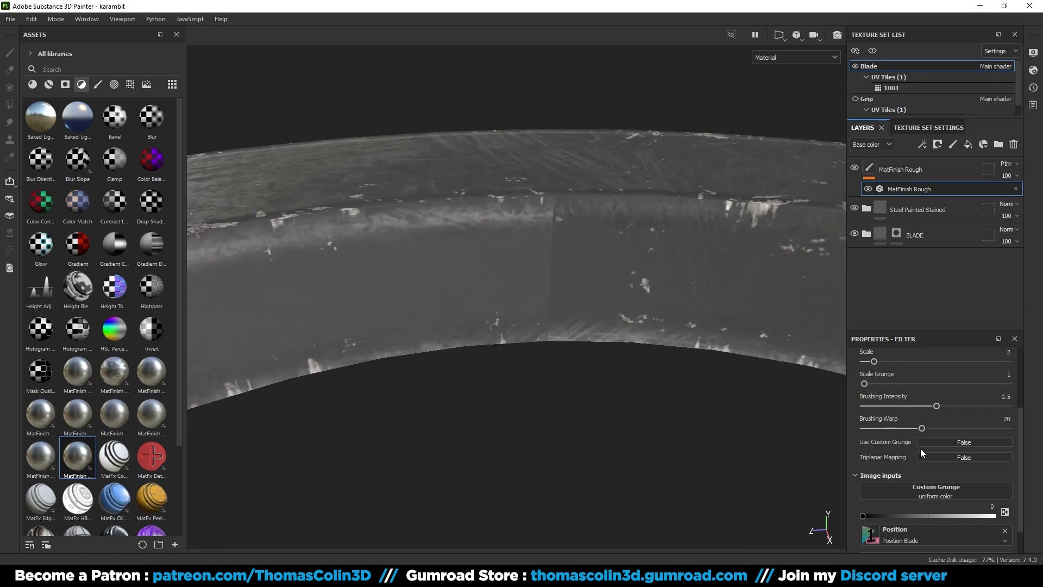
left_click(947, 456)
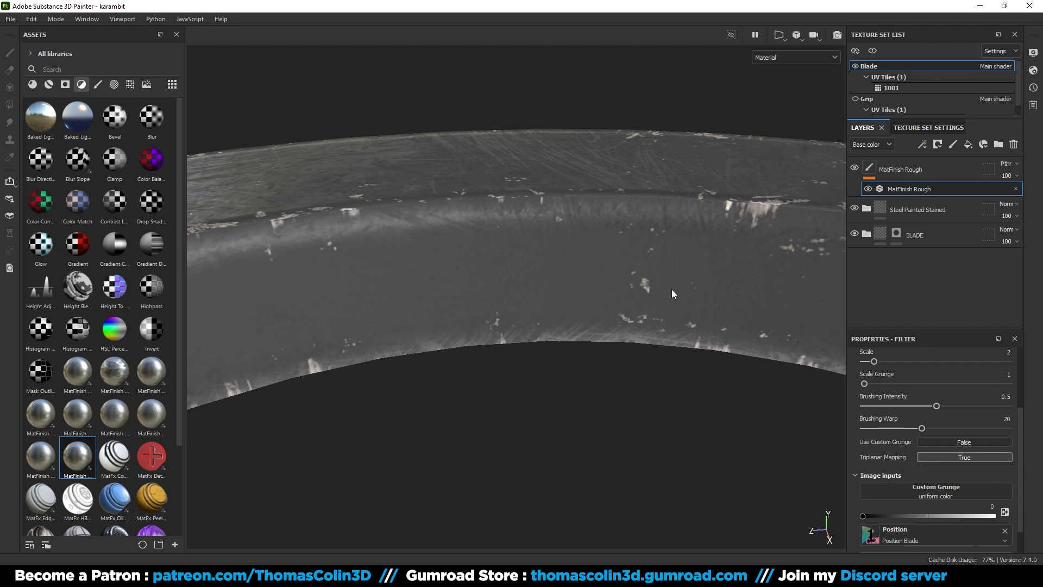
right_click_drag(671, 289, 668, 282, "alt")
key("f")
Set the Edges layer's Metal Edge Wear to Wear Level 0.52, Wear Contrast 0.82 and Grunge Amount 0.58
left_click(867, 209)
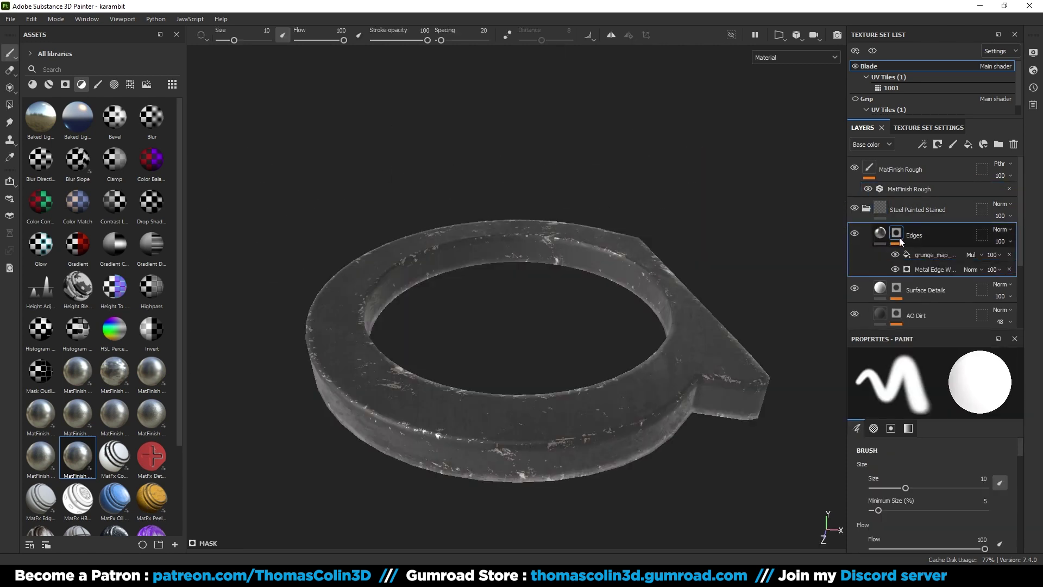
left_click(930, 270)
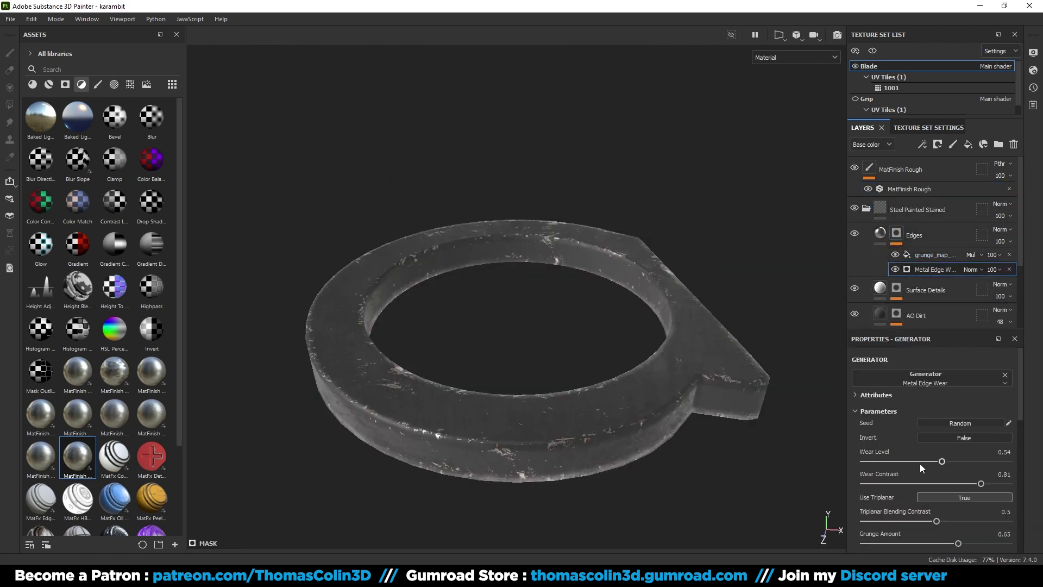
mouse_move(941, 462)
left_mouse_down()
mouse_move(982, 452)
mouse_move(942, 445)
left_mouse_up()
scroll(963, 487, "down", 1)
scroll(887, 454, "down", 2)
left_click(867, 209)
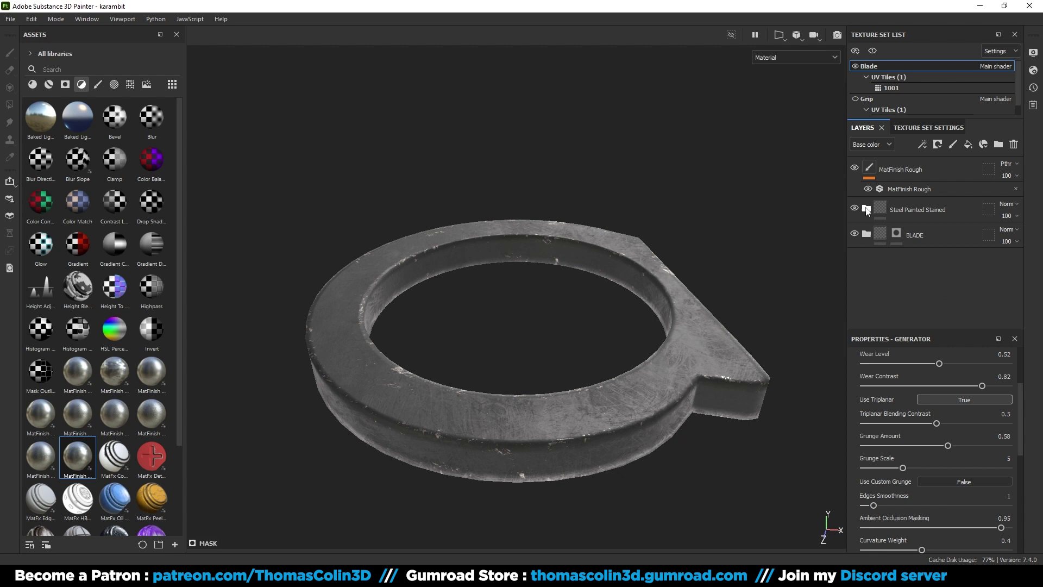
Create a top folder named GRIP METAL and move the MatFinish Rough and Steel Painted Stained layers into it
left_click(997, 145)
mouse_move(905, 235)
left_mouse_down()
mouse_move(907, 168)
mouse_move(896, 168)
left_mouse_up()
double_click(901, 170)
type("GRIP METAL")
key("Return")
left_click(903, 192)
left_click(902, 233, "shift")
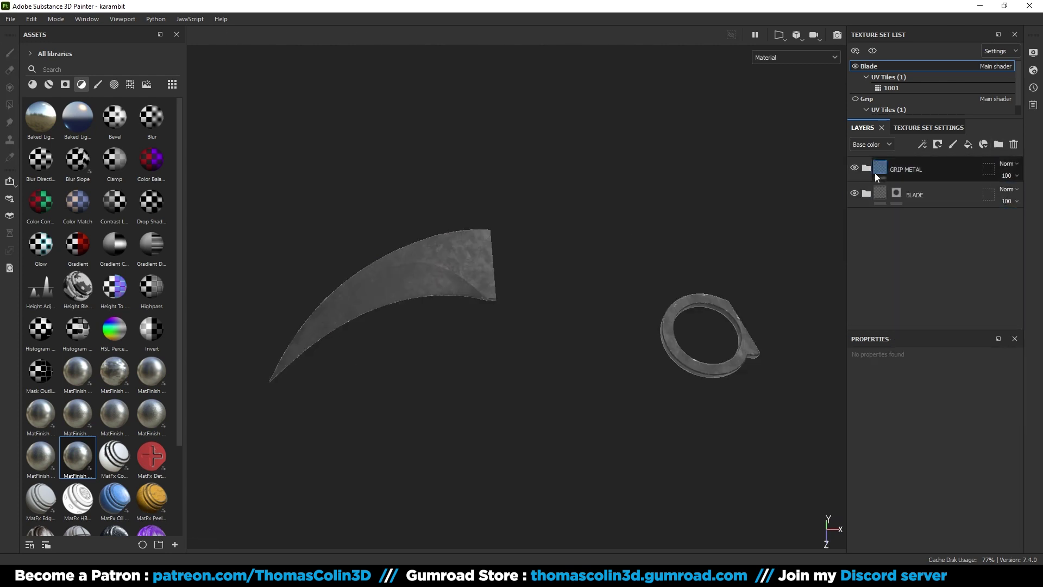
Add a black mask to the GRIP METAL folder and reveal only the ring with mesh-mode polygon fill
left_click(934, 159)
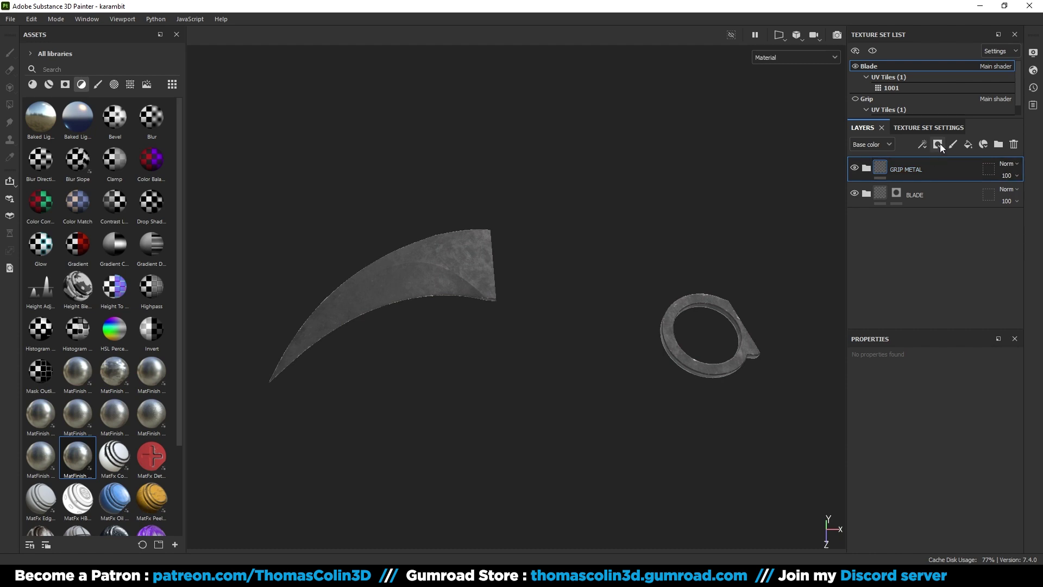
left_click(938, 144)
left_click(954, 172)
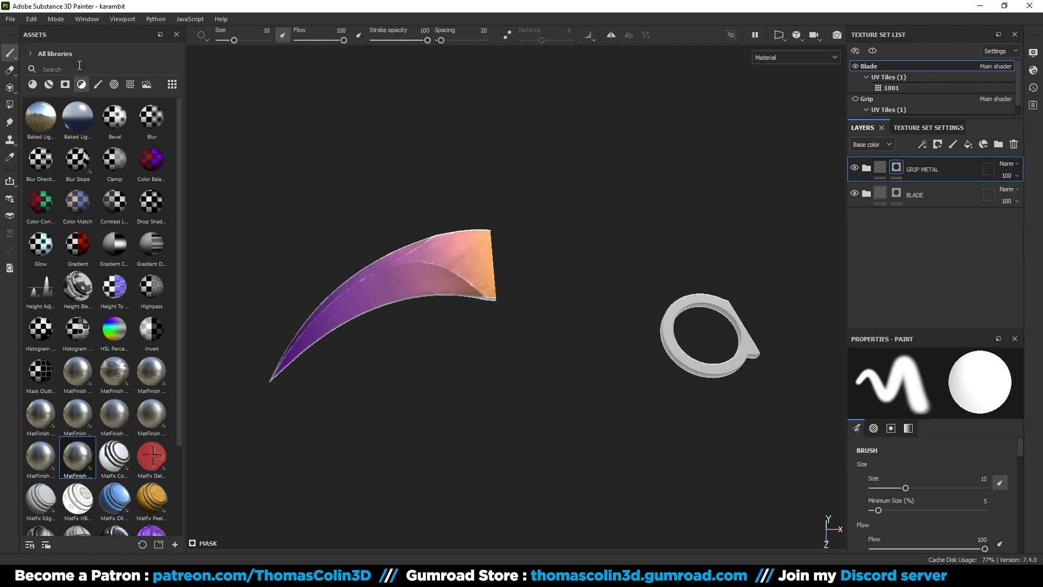
left_click(10, 105)
left_click(235, 36)
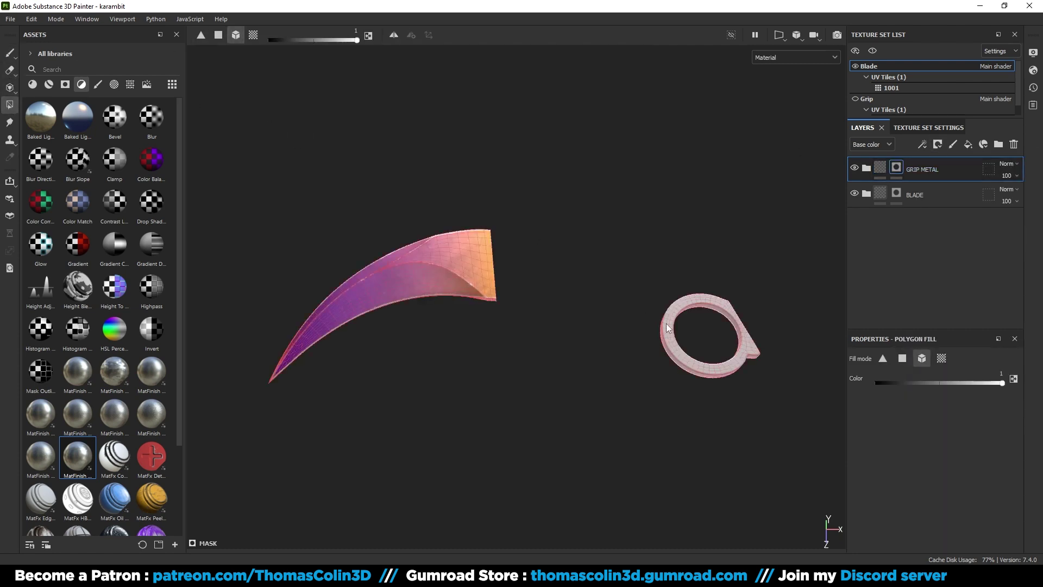
left_click(666, 324)
left_click(10, 52)
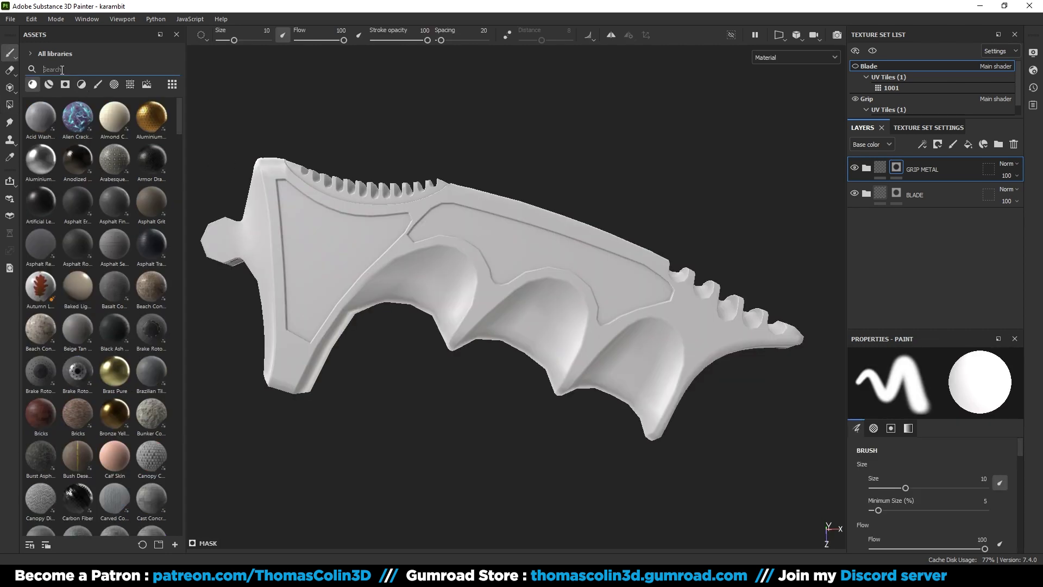
Search the materials for plastic and apply Plastic Diamond to the Grip texture set
type("plastic")
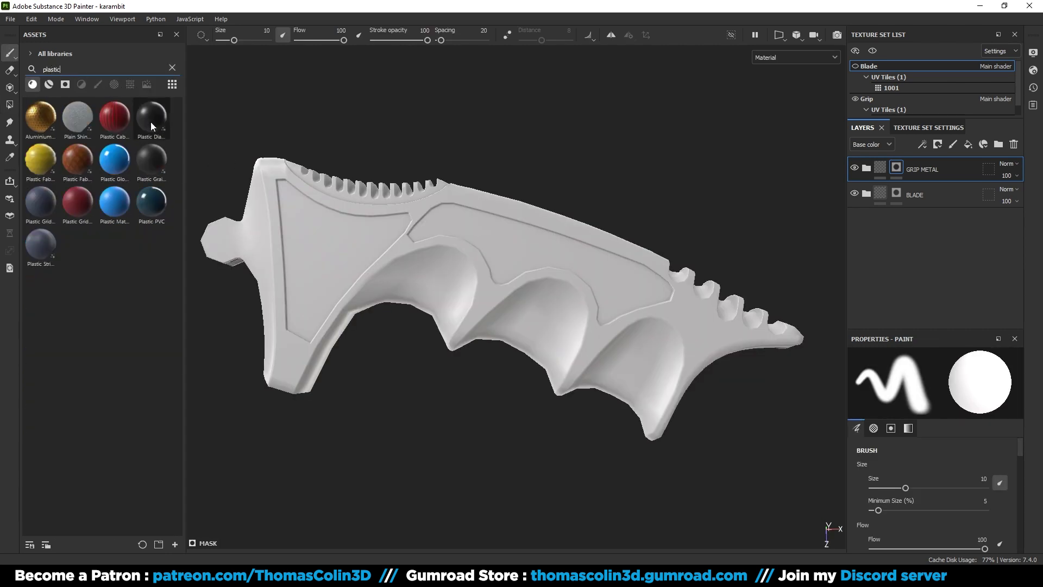
left_click_drag(151, 121, 478, 229)
scroll(499, 216, "up", 5)
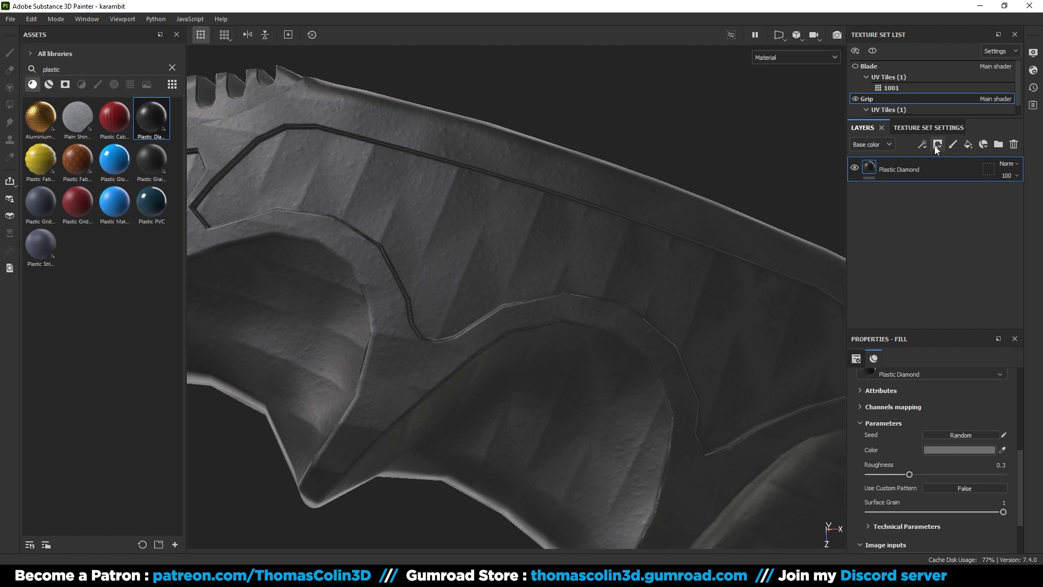
Add a black mask to the Plastic Diamond layer and reveal only the long inset panel with UV-chunk polygon fill
left_click(935, 145)
left_click(946, 172)
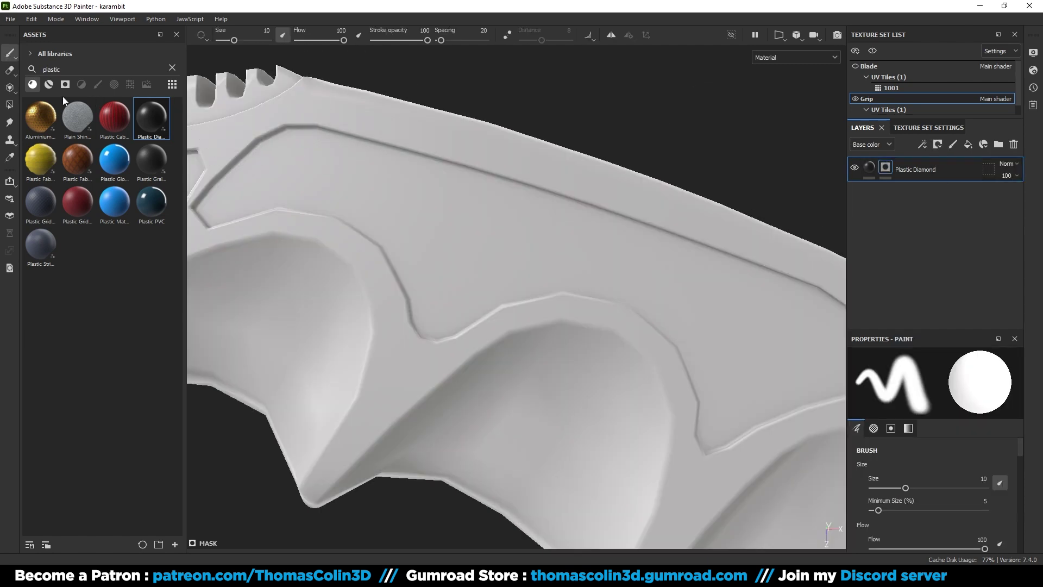
left_click(7, 105)
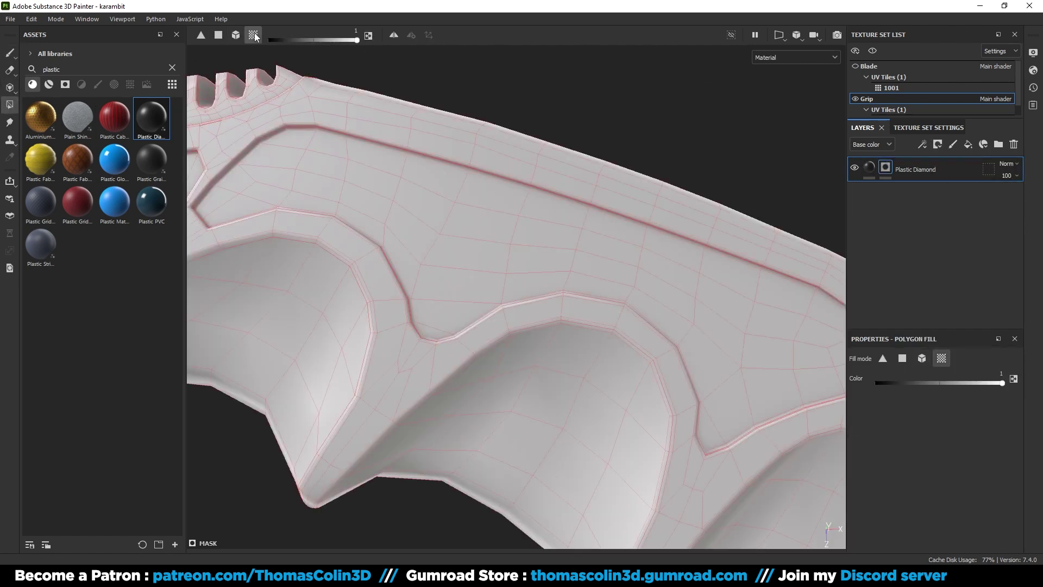
left_click(467, 242)
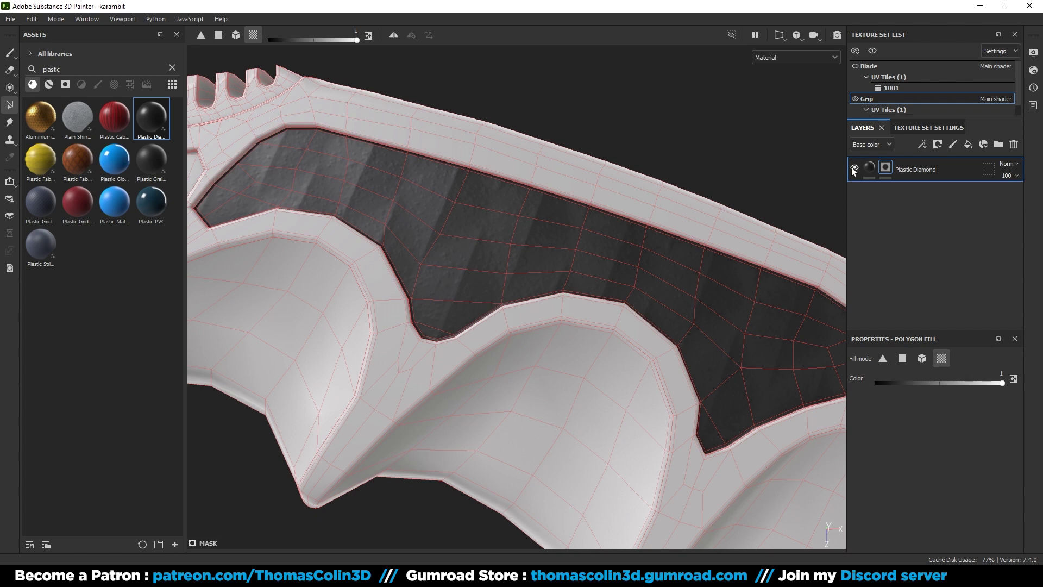
Set Plastic Diamond's Surface Grain to 0 and its UV scale to 7, and rotate the diamond pattern
left_click(869, 167)
scroll(930, 490, "down", 2)
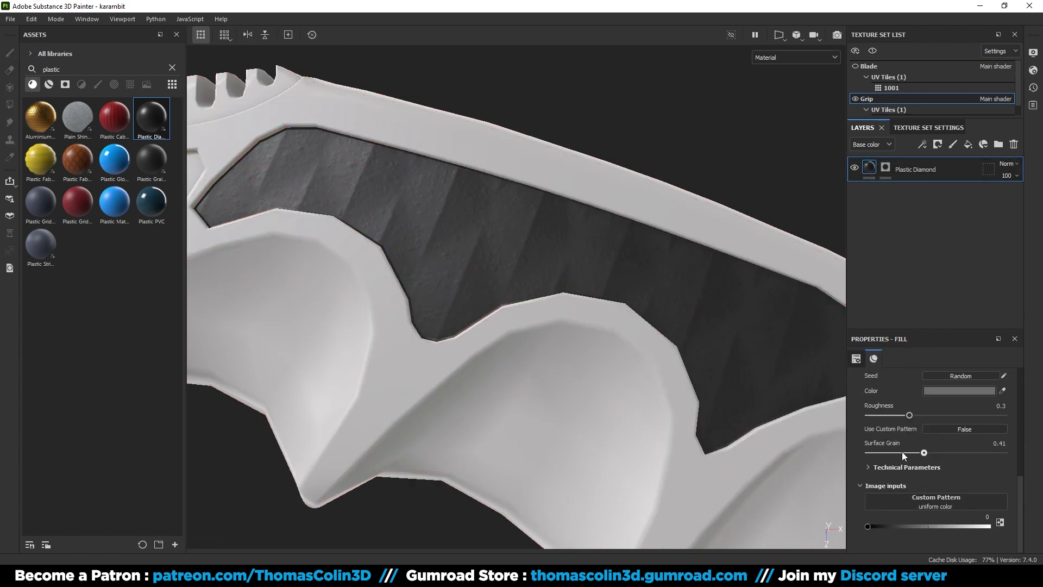
left_click_drag(902, 451, 761, 454)
scroll(898, 473, "up", 5)
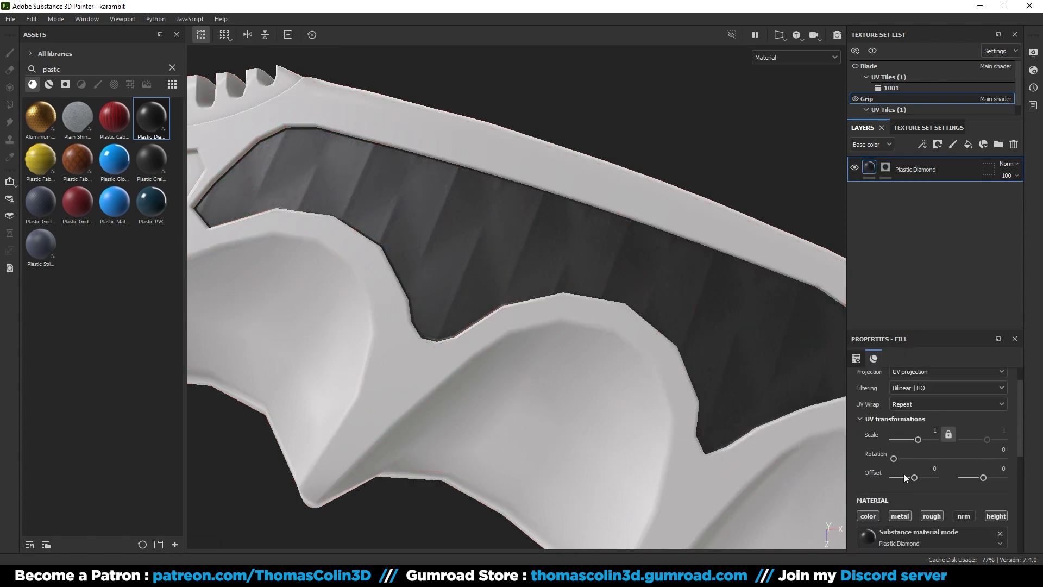
left_click(933, 430)
type("7")
key("Return")
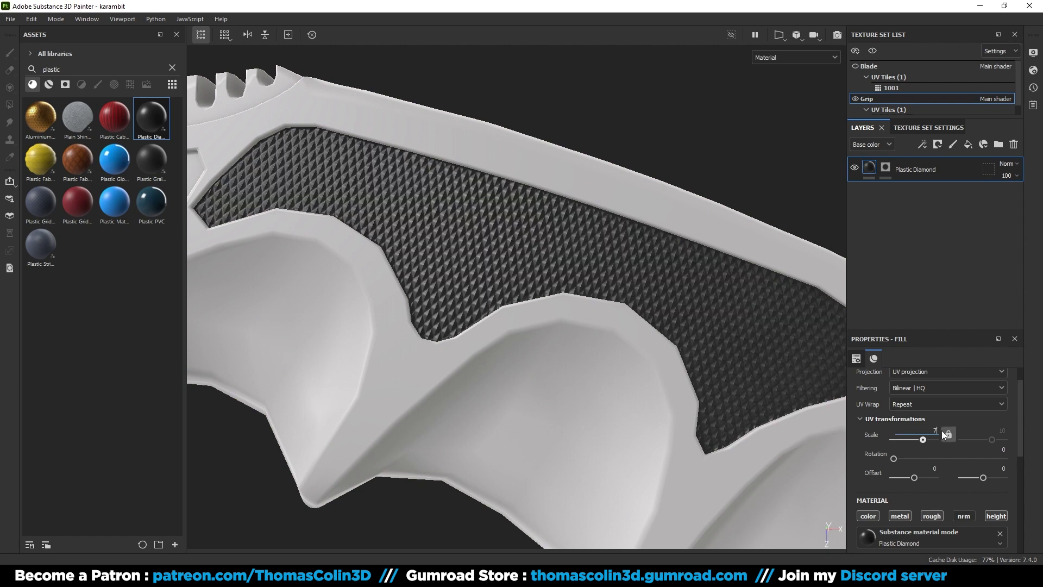
left_click_drag(893, 459, 920, 459)
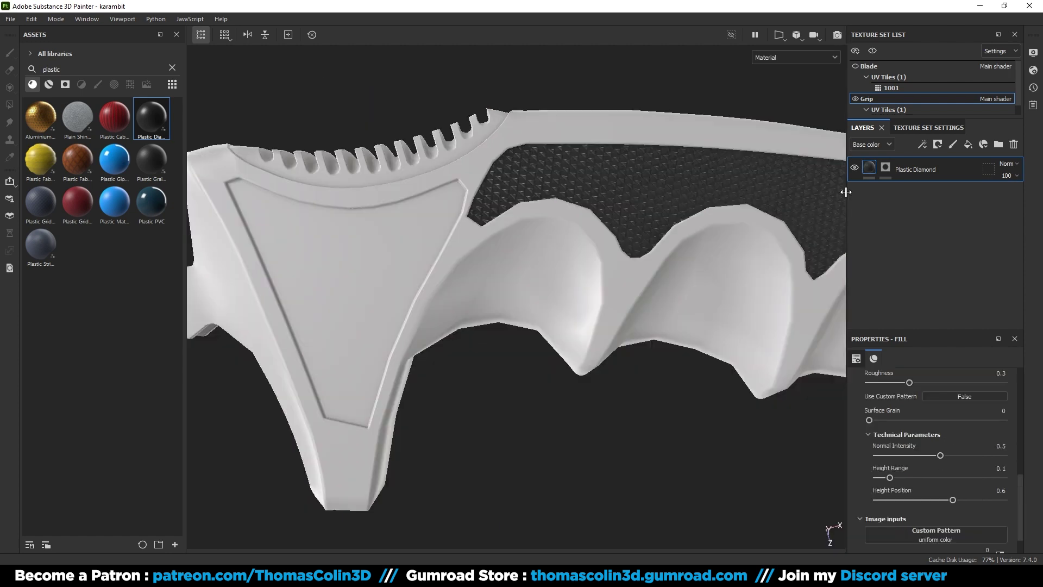
Rename the Plastic Diamond layer as Knurling
double_click(910, 168)
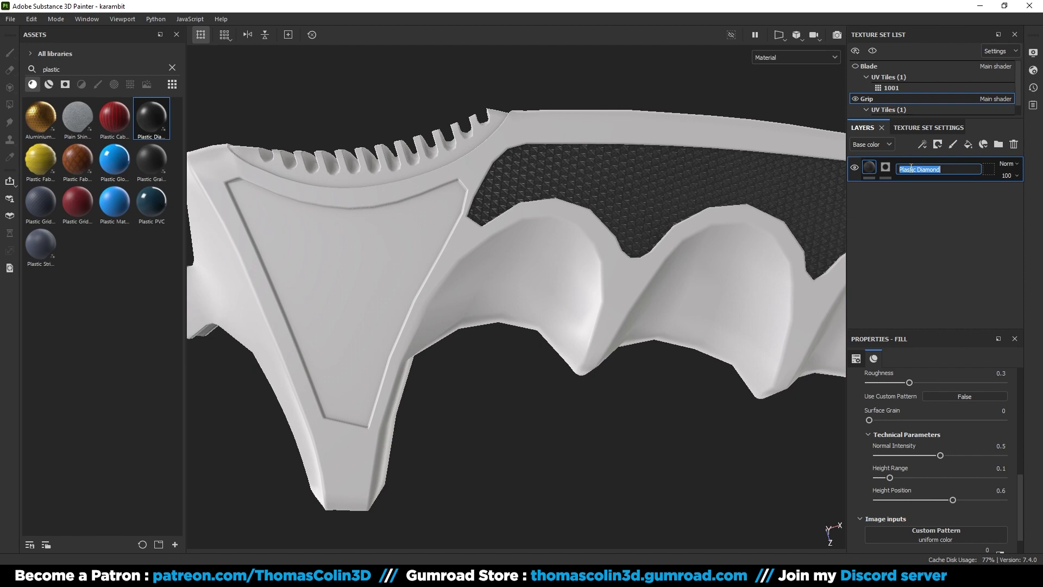
type("Knurling")
key("Return")
Add the Plastic Matte Pure material above Knurling and turn off its color channel
left_click_drag(114, 201, 667, 205)
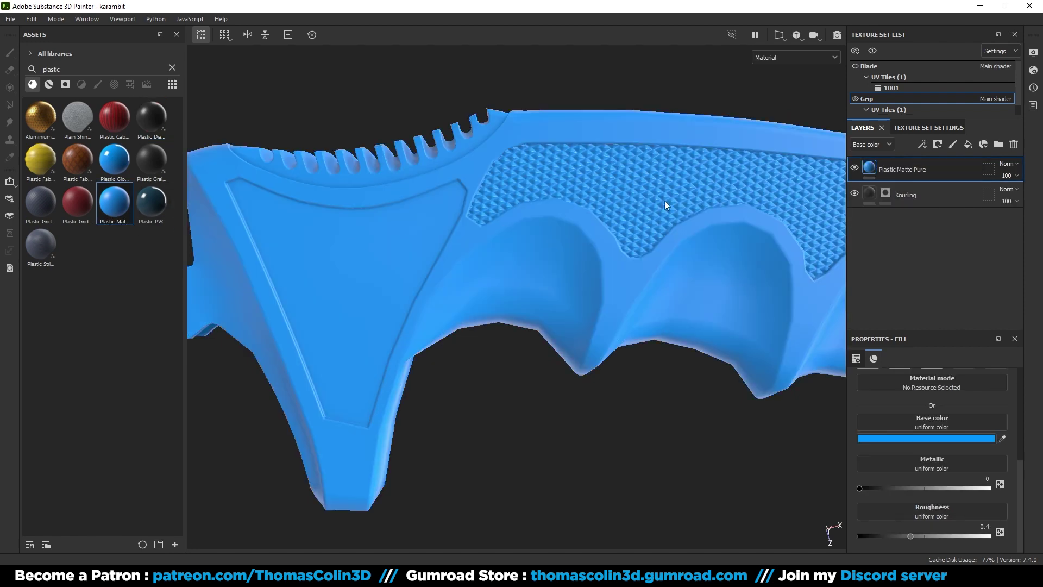
scroll(889, 415, "up", 3)
left_click(870, 494)
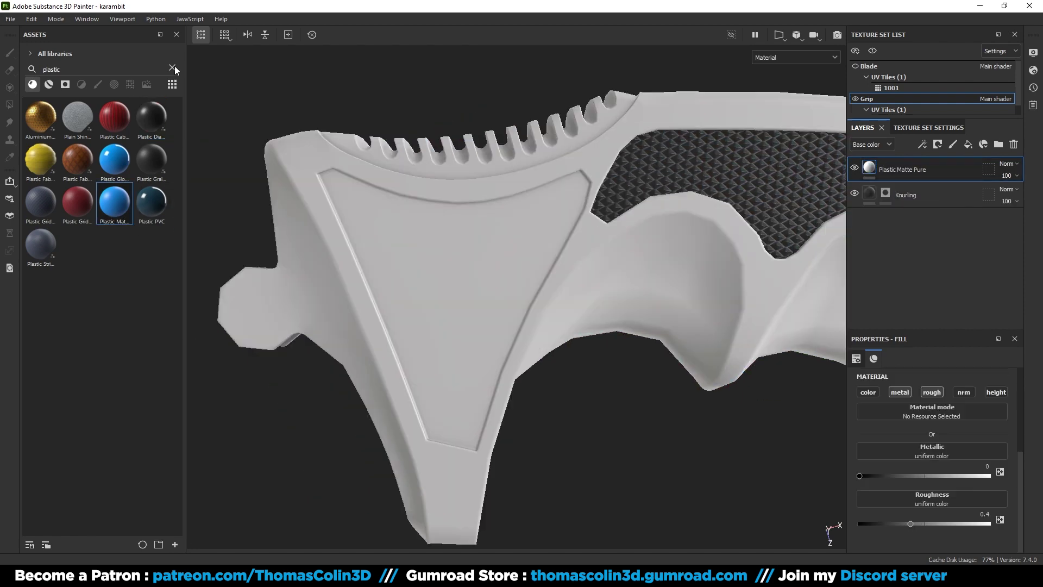
Assign the Stripes procedural to the Plastic Matte Pure layer's Height channel and increase its stripe count
triple_click(131, 68)
type("strip")
left_click(130, 84)
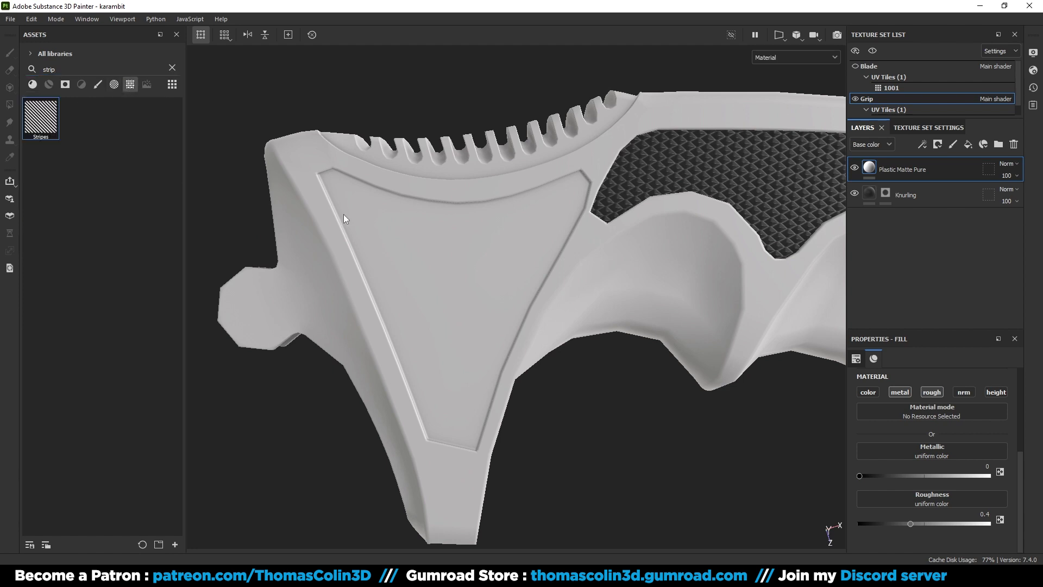
scroll(953, 412, "down", 1)
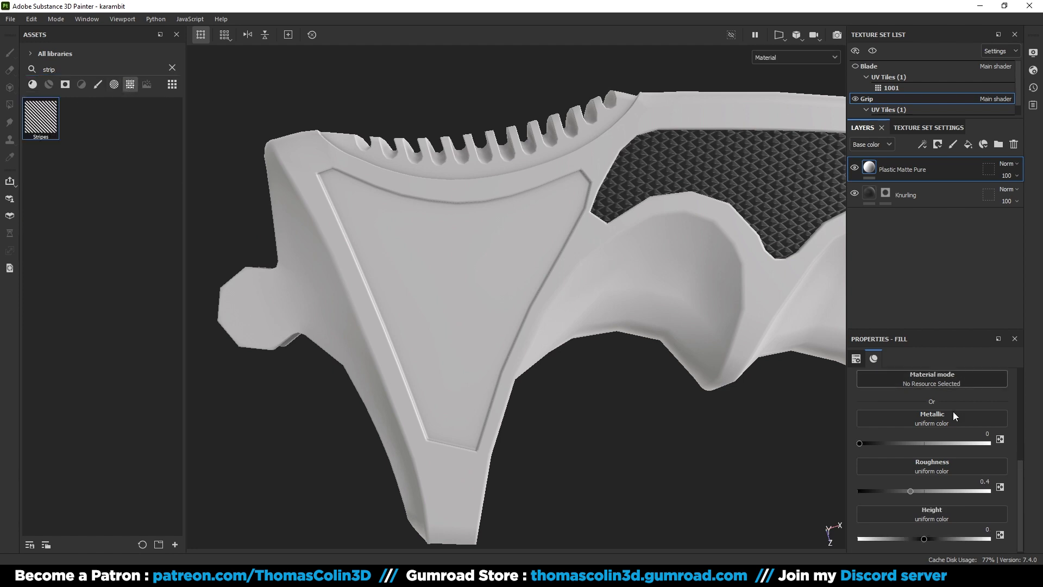
left_click_drag(44, 109, 922, 505)
scroll(890, 504, "down", 3)
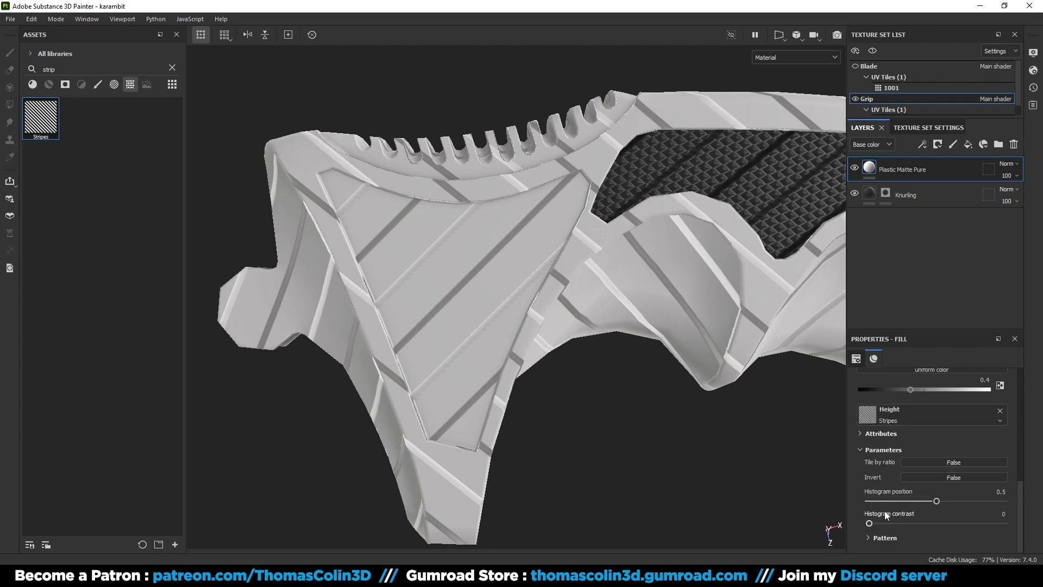
scroll(869, 536, "down", 3)
left_click_drag(887, 460, 943, 466)
Add a black mask to the Plastic Matte Pure layer and reveal only the triangular panel with UV-chunk polygon fill
scroll(902, 458, "up", 5)
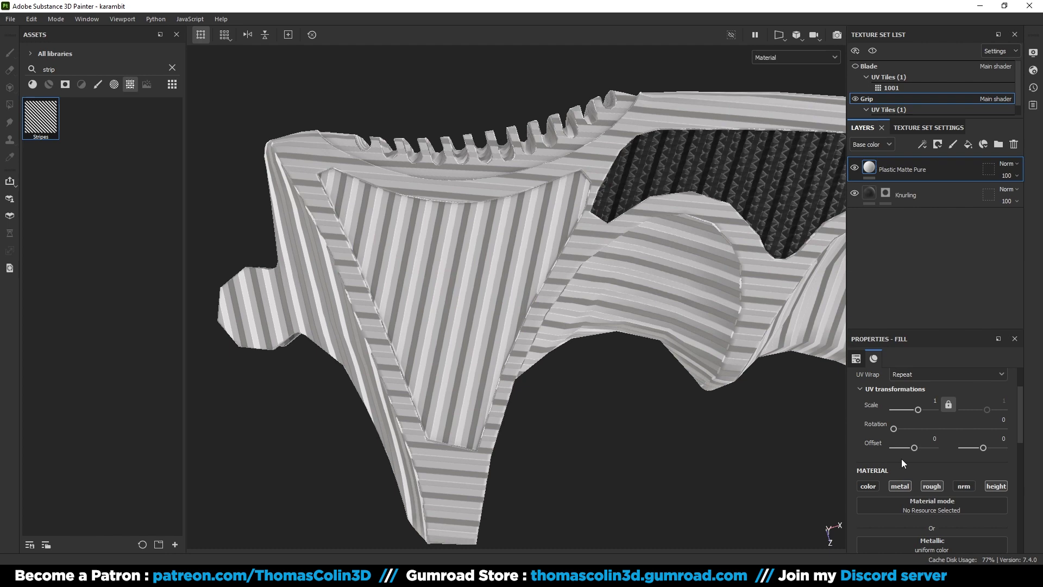
right_click(880, 171)
left_click(900, 22)
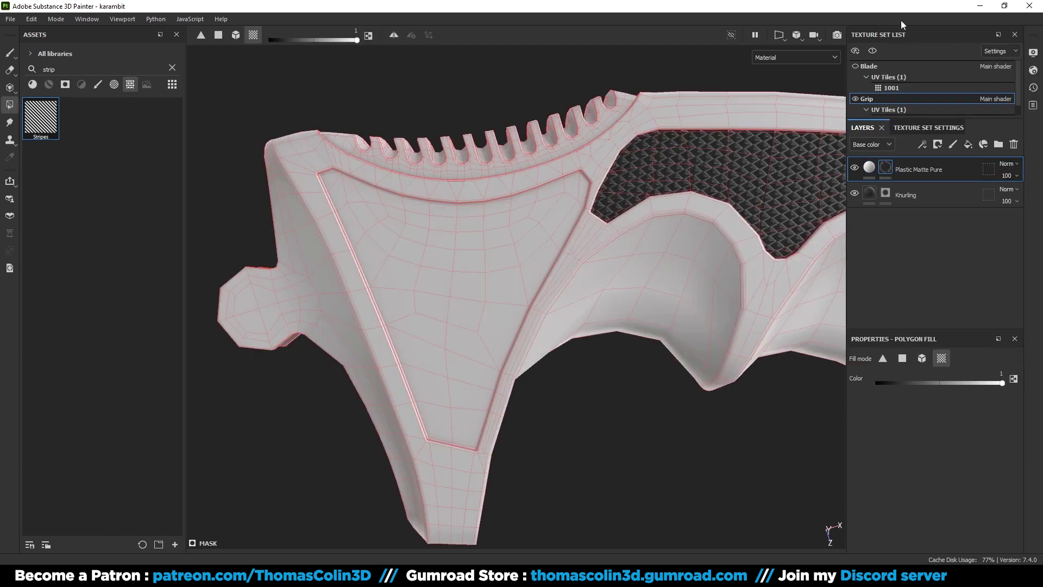
left_click(449, 296)
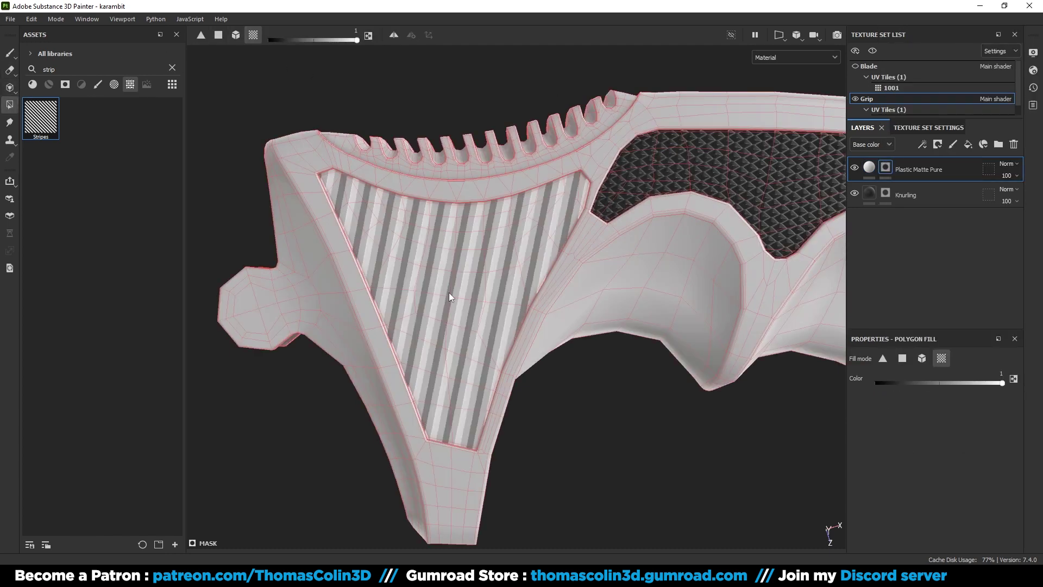
Rotate the triangular panel's stripe pattern to 105.15 and set its UV scale to 2
left_click(869, 168)
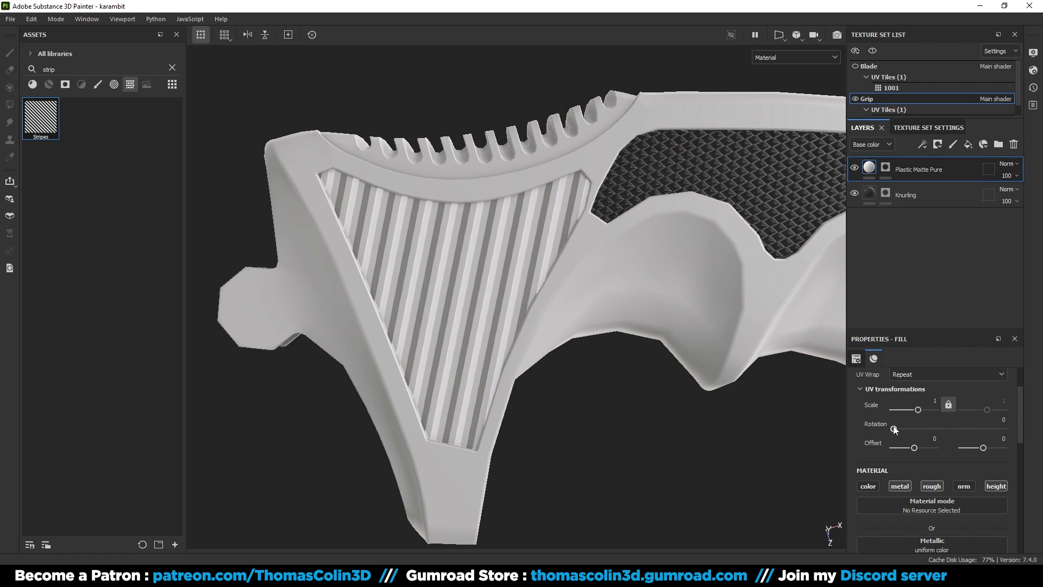
left_click_drag(894, 430, 926, 428)
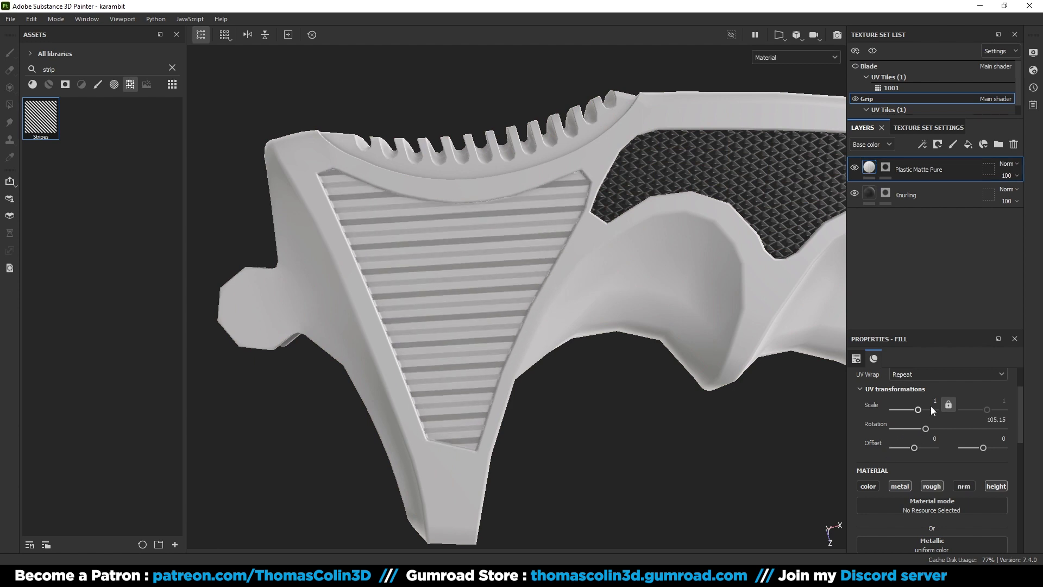
type("2")
key("Return")
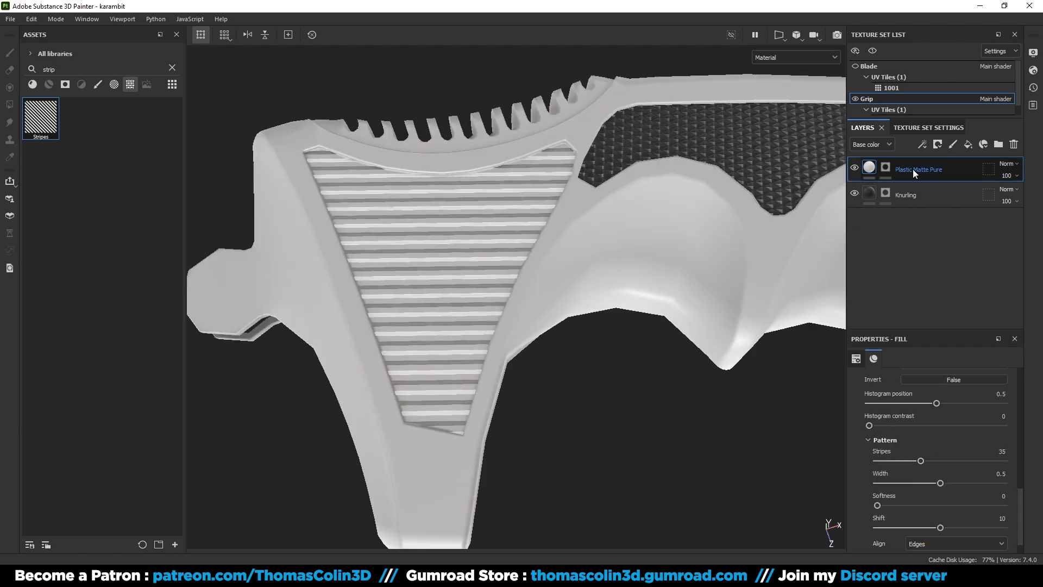
Rename the Plastic Matte Pure layer as bands
double_click(918, 170)
type("bands")
key("Return")
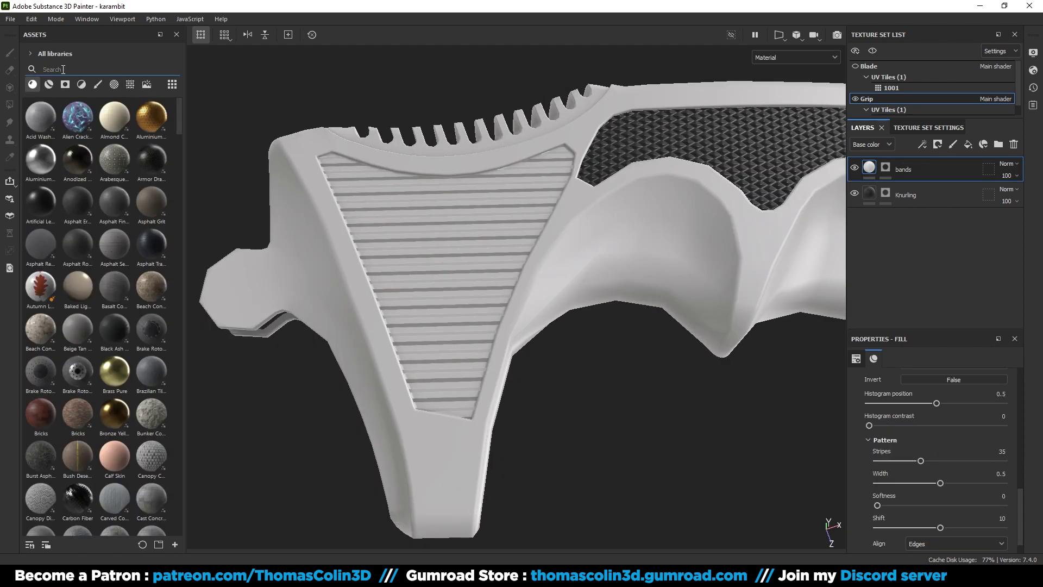
Add the Plastic PVC material above the bands layer and change its base color to a very dark neutral grey
type("plastic")
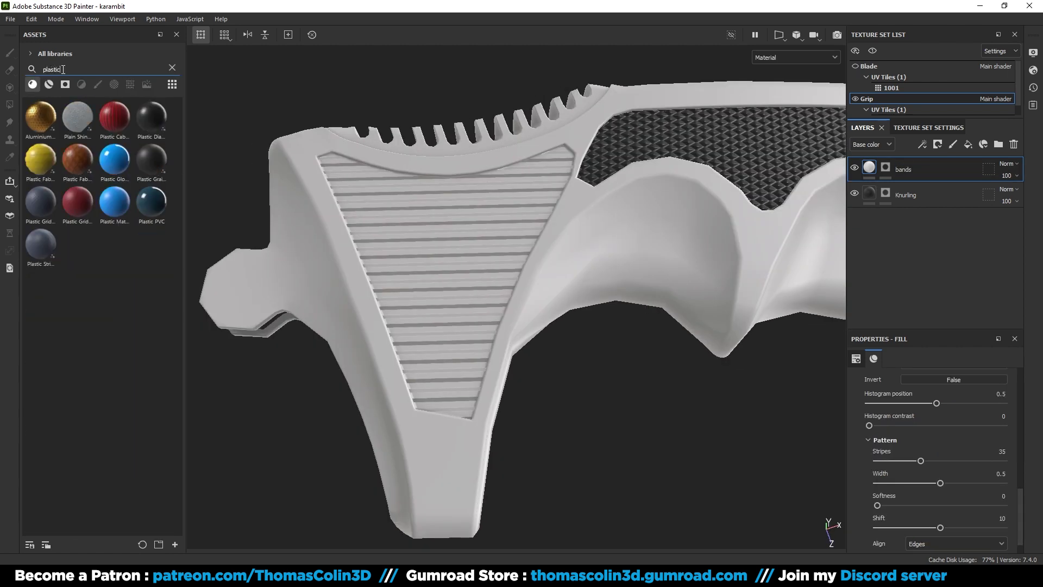
left_click_drag(151, 202, 548, 228)
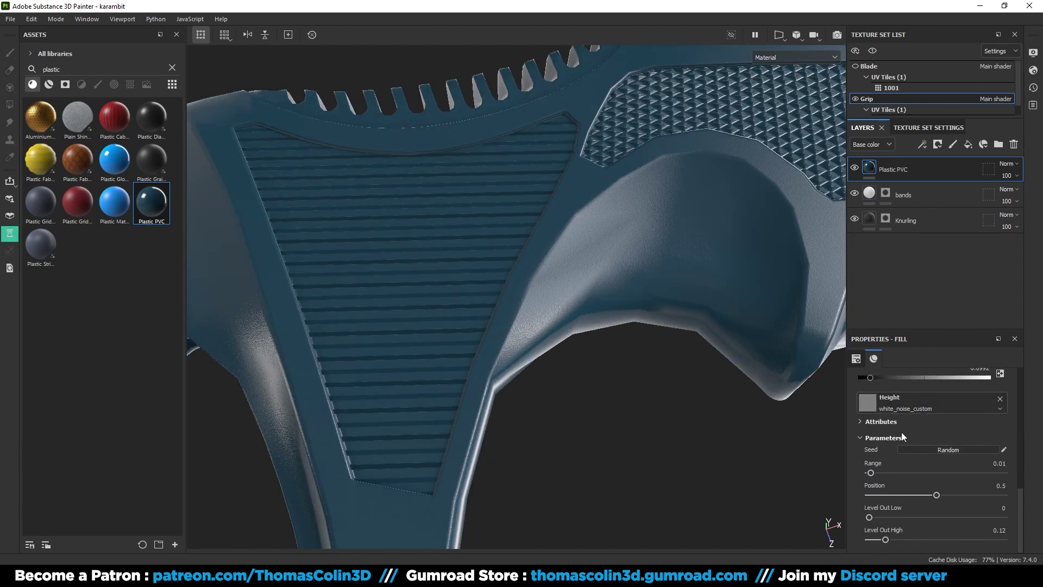
scroll(901, 435, "up", 3)
left_click(900, 434)
left_click(746, 369)
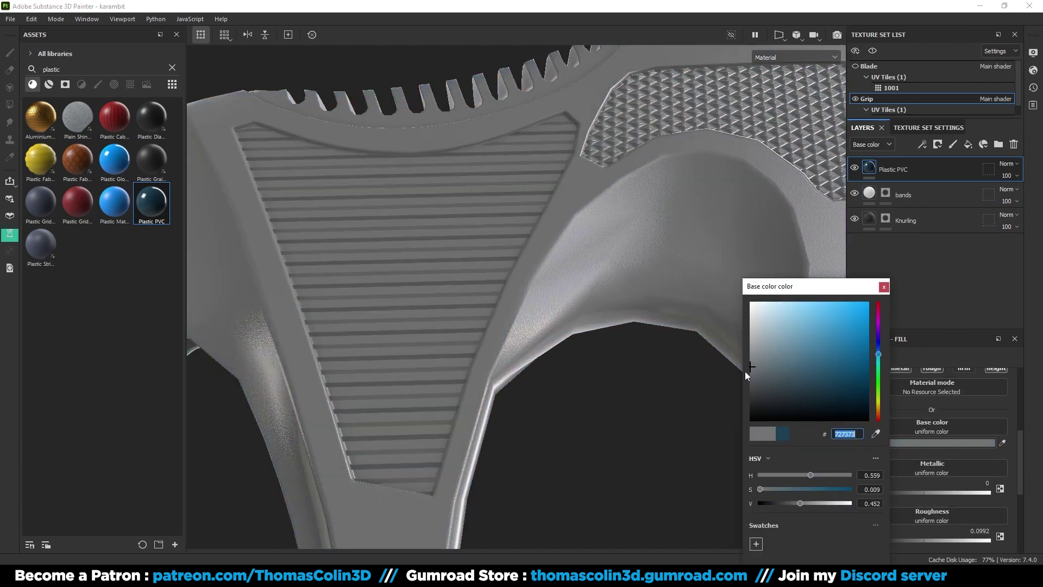
left_click_drag(746, 372, 732, 397)
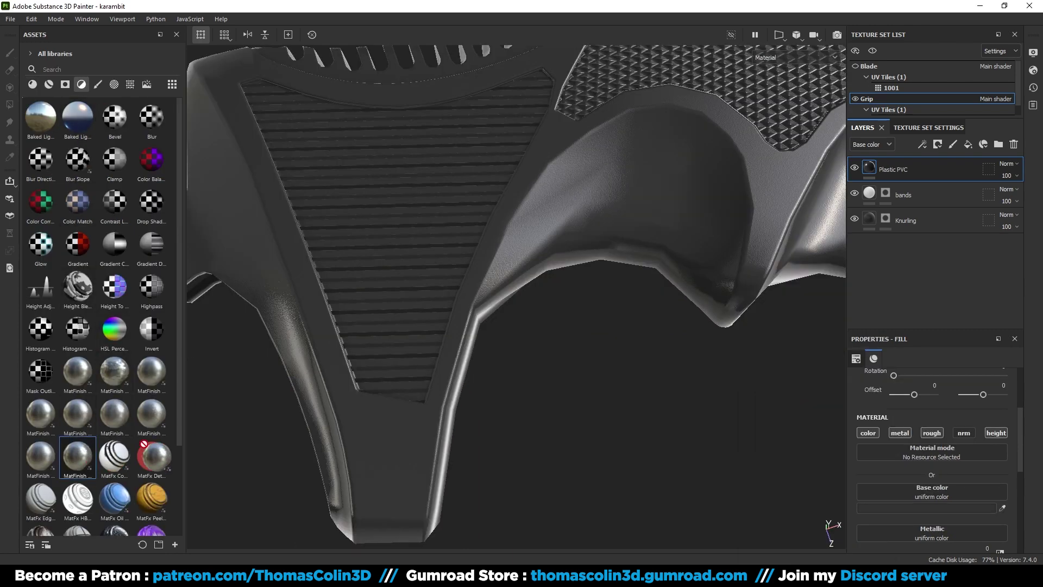
Add the MatFinish Rough filter above the Plastic PVC layer and enable its Triplanar Mapping
left_click_drag(144, 444, 889, 159)
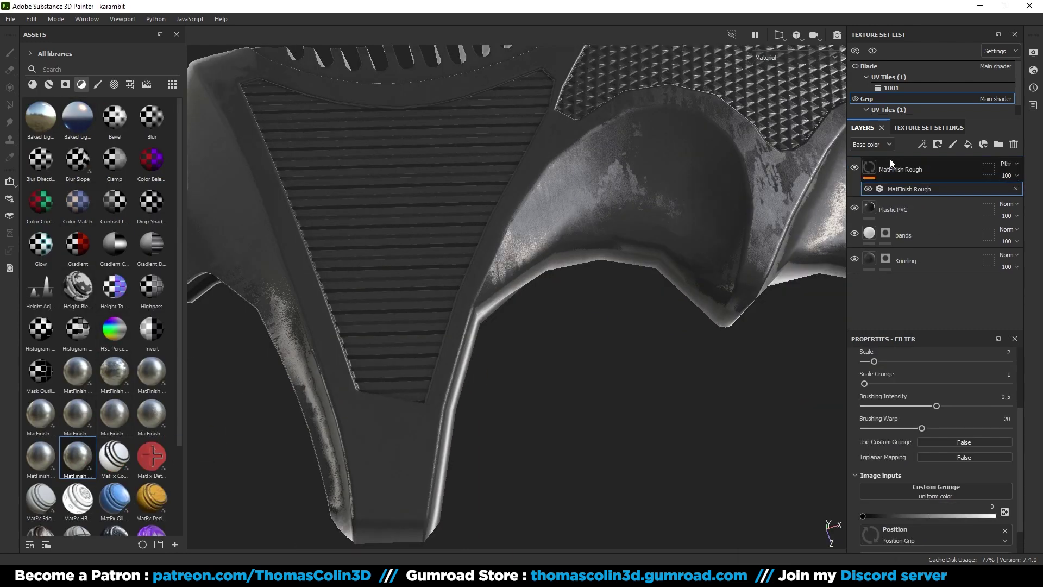
left_click_drag(532, 228, 568, 172, "alt")
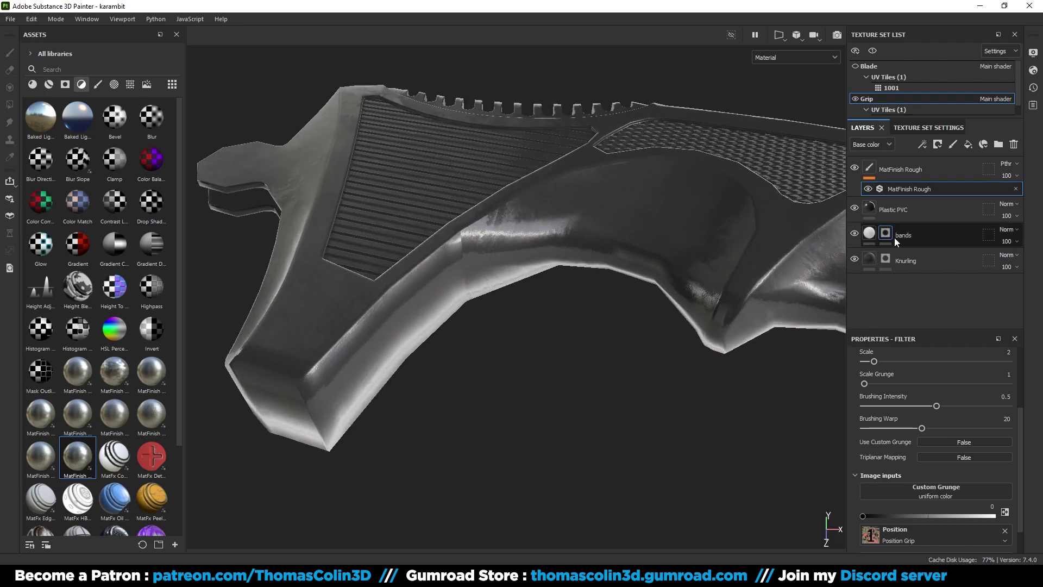
left_click(947, 458)
left_click_drag(544, 326, 542, 298, "alt")
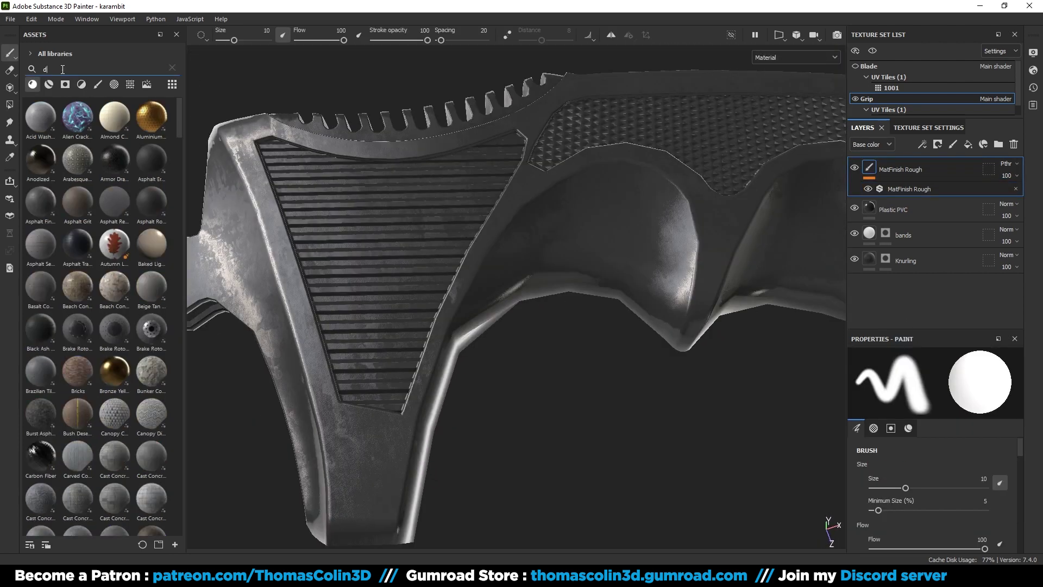
Search the materials for dirt and add Spotted Concrete on top of the grip's layers
left_click(62, 69)
type("dirt")
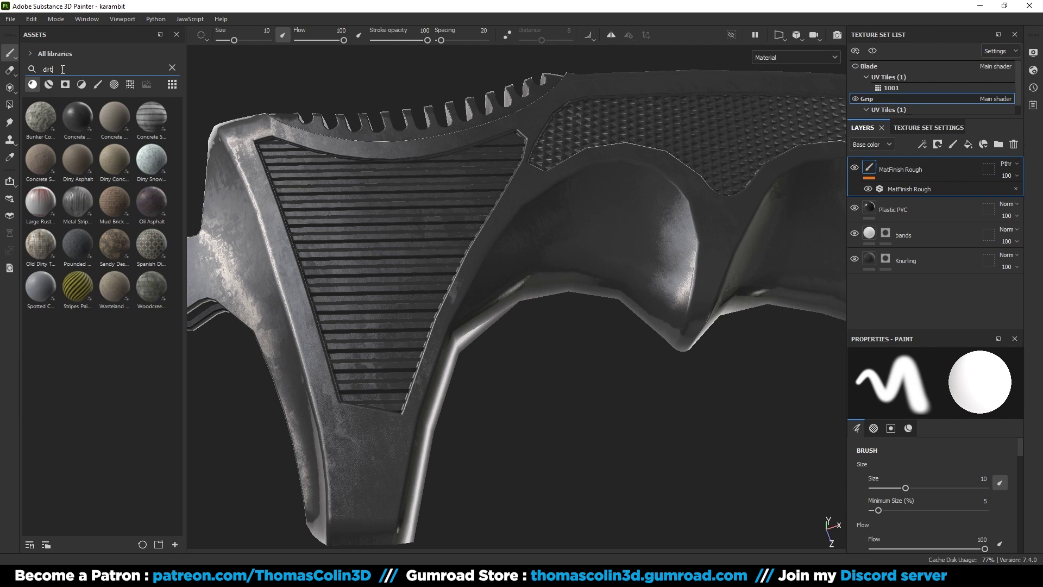
left_click_drag(40, 289, 496, 229)
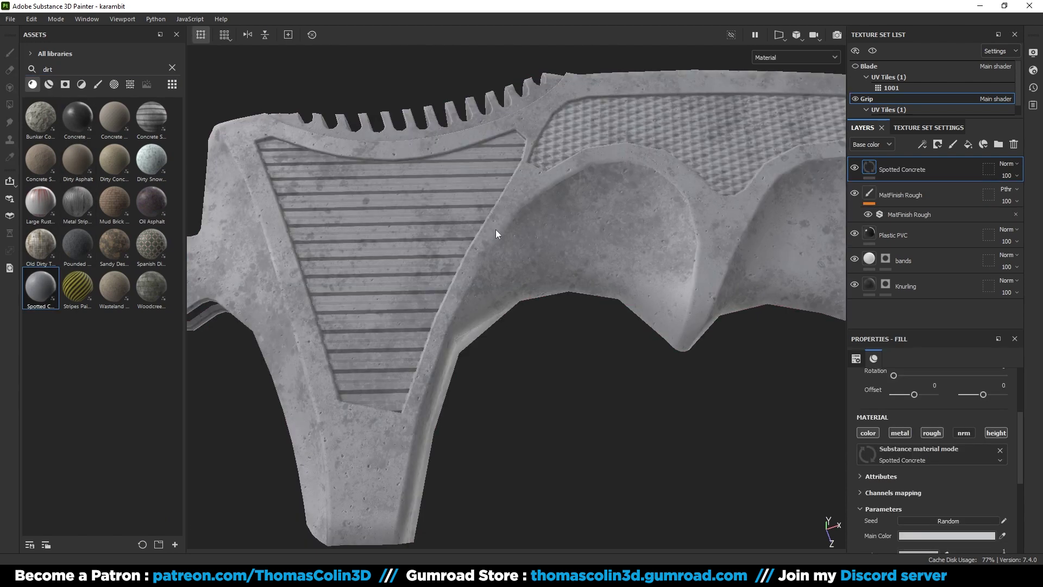
Rename the Spotted Concrete layer as Dirt and turn off its height channel
left_click(897, 168)
type("Dirt")
key("Return")
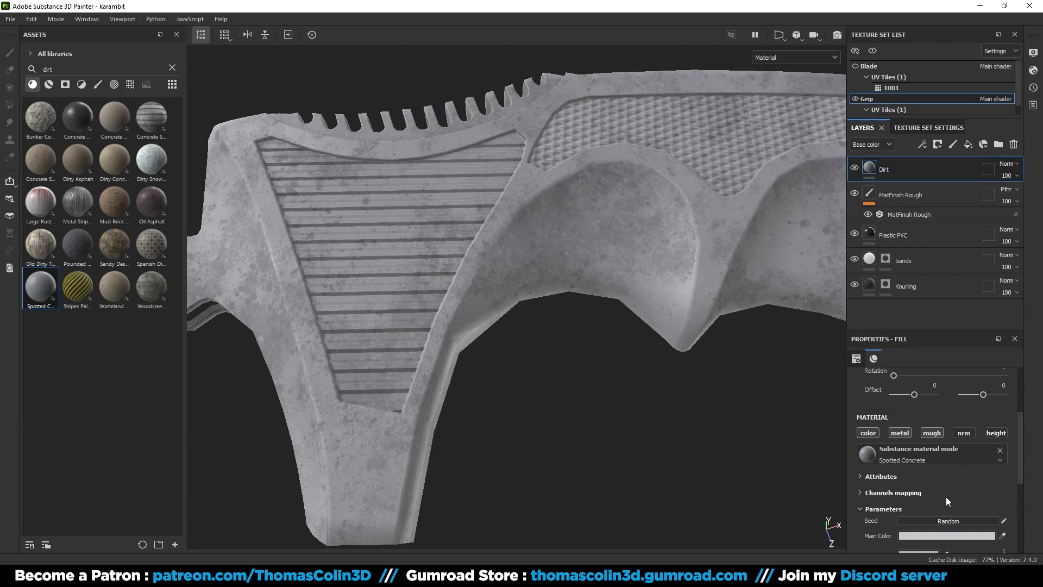
Set the Dirt layer's Main Color to dark brown 523E31 and apply the Dust Dirty smart mask to the layer
left_click(916, 537)
left_click_drag(898, 401, 898, 413)
left_click_drag(820, 384, 814, 388)
left_click(816, 389)
left_click(904, 286)
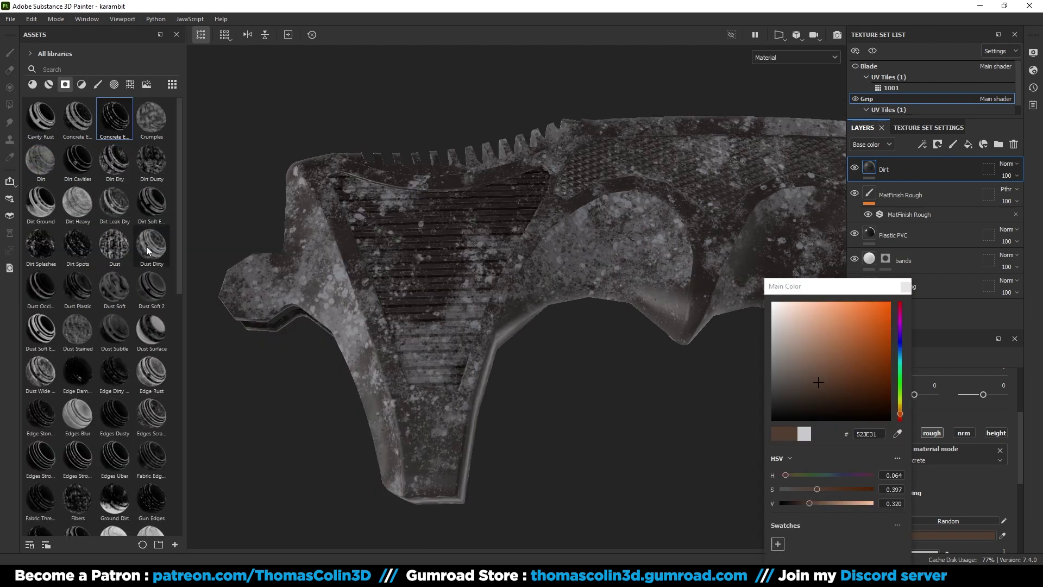
mouse_move(148, 250)
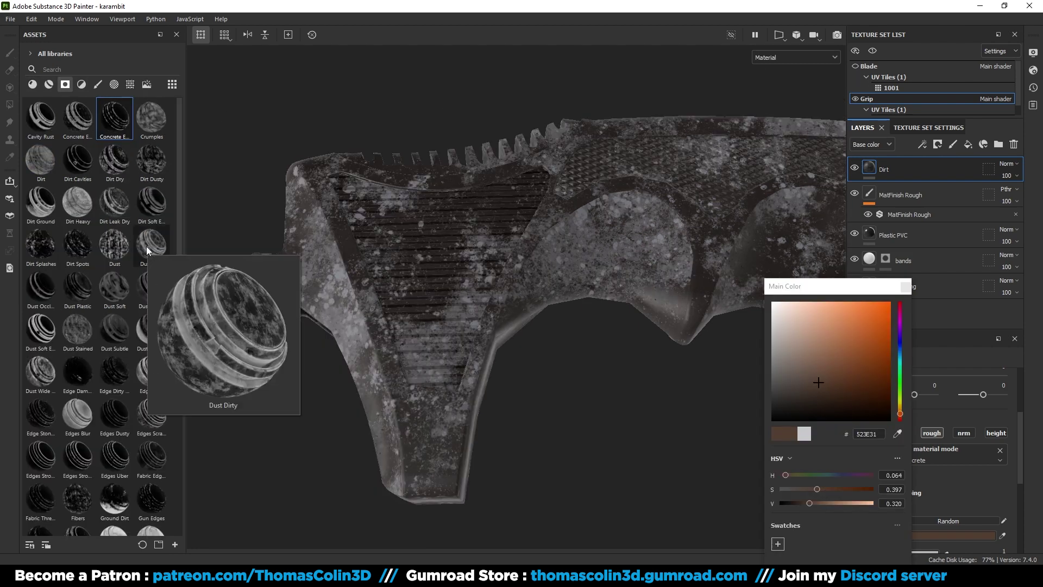
left_click_drag(148, 250, 885, 171)
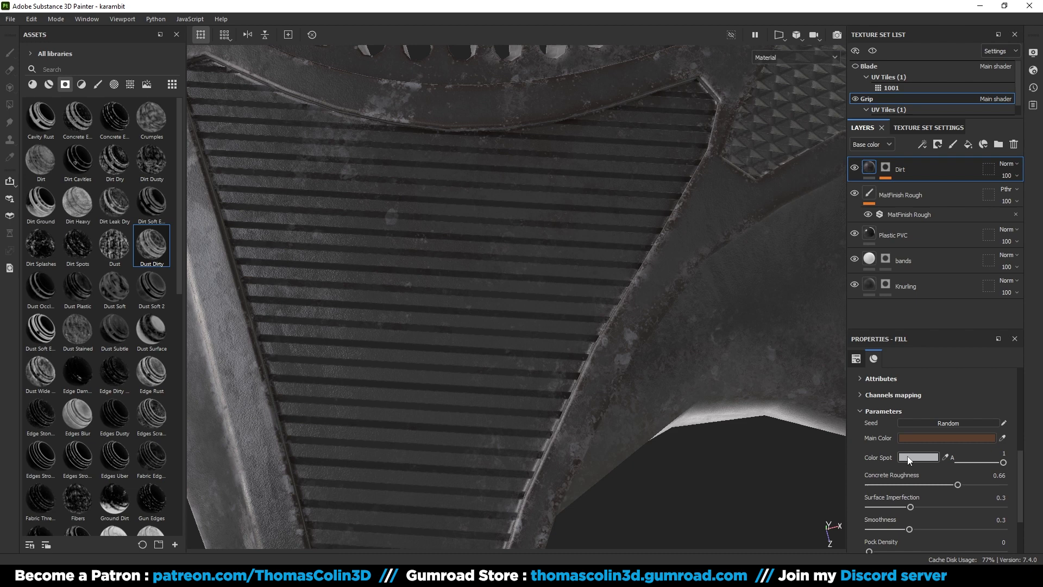
Change the Dirt layer's Color Spot to a brownish tone
left_click(907, 455)
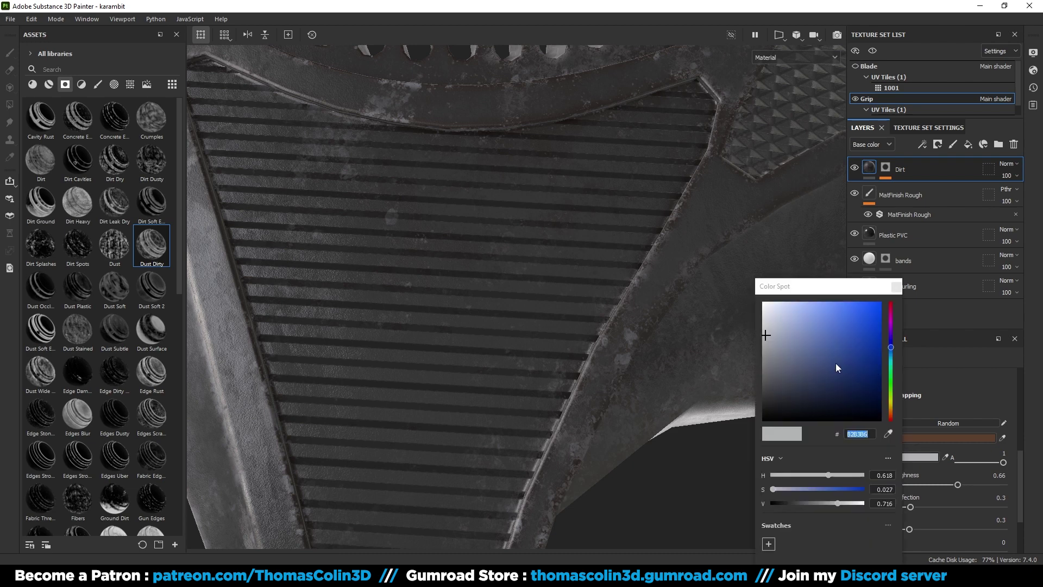
left_click_drag(891, 350, 891, 410)
left_click_drag(819, 350, 782, 359)
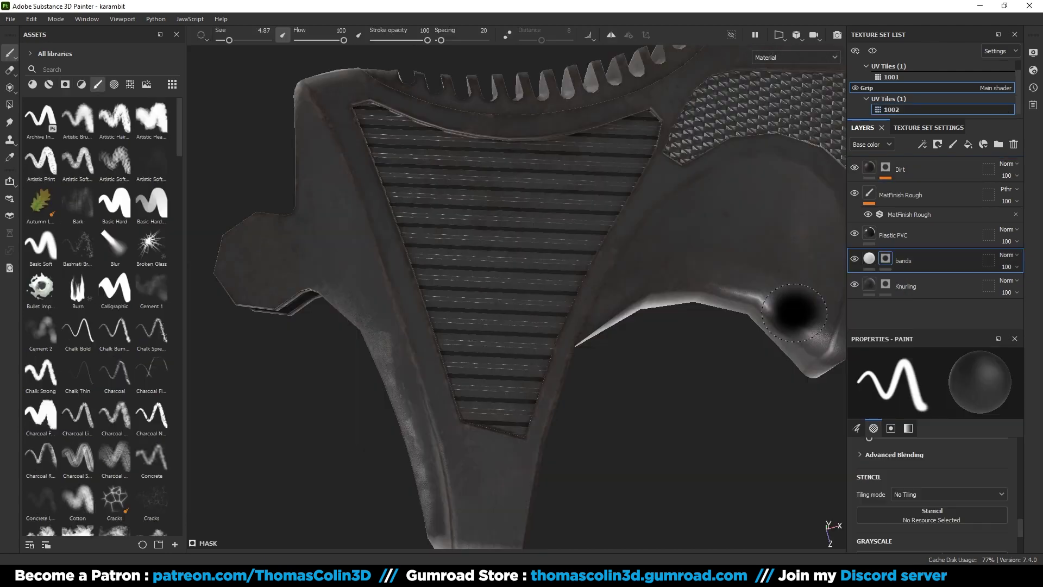
Add an anchor point to the mask of the bands layer
left_click(893, 261)
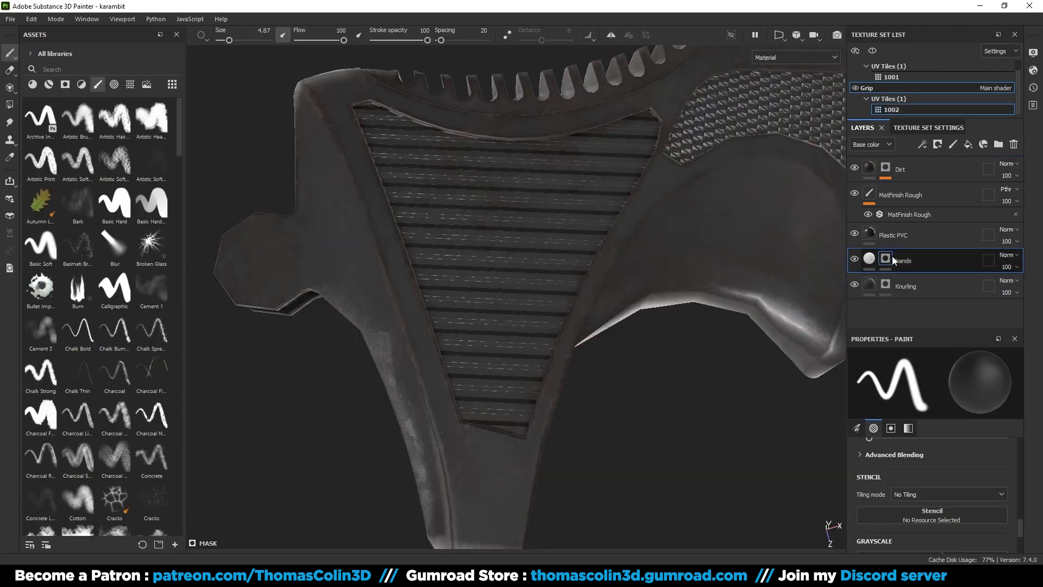
right_click(885, 262)
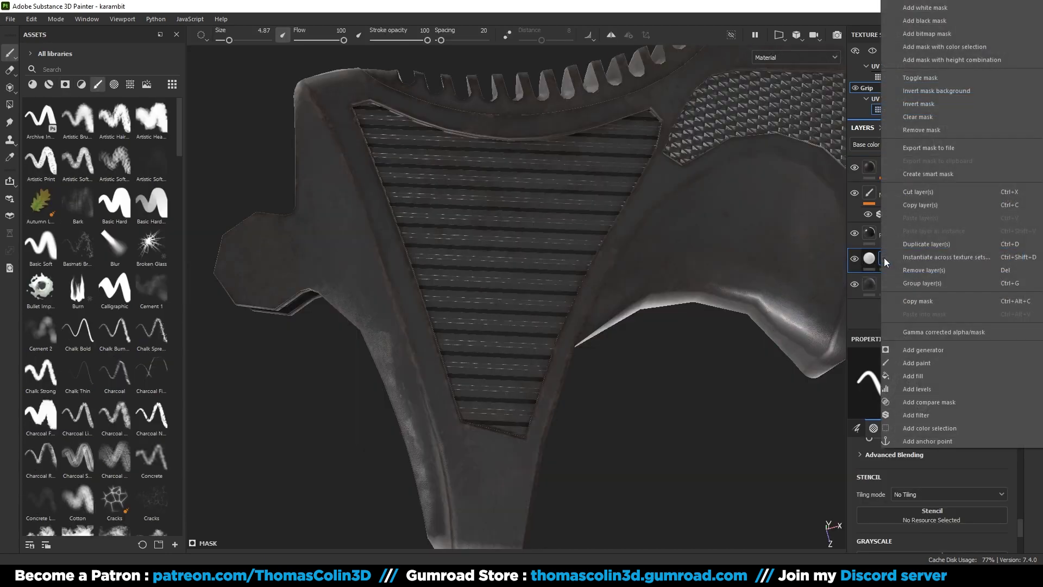
left_click(906, 441)
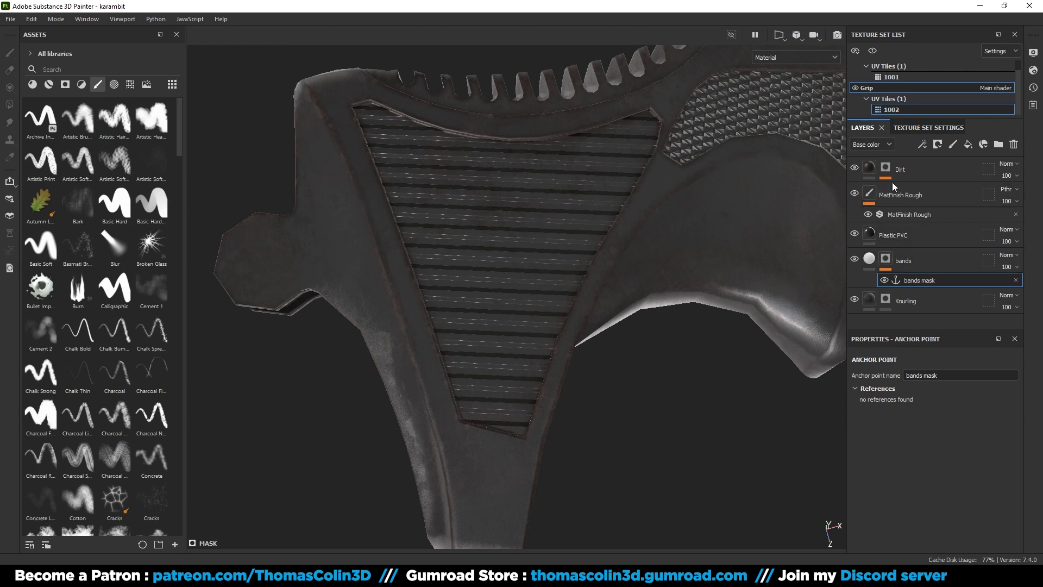
In the Dirt layer's Mask Editor, link Micro Height to the bands mask anchor point and set the Micro Height option to True
left_click(884, 168)
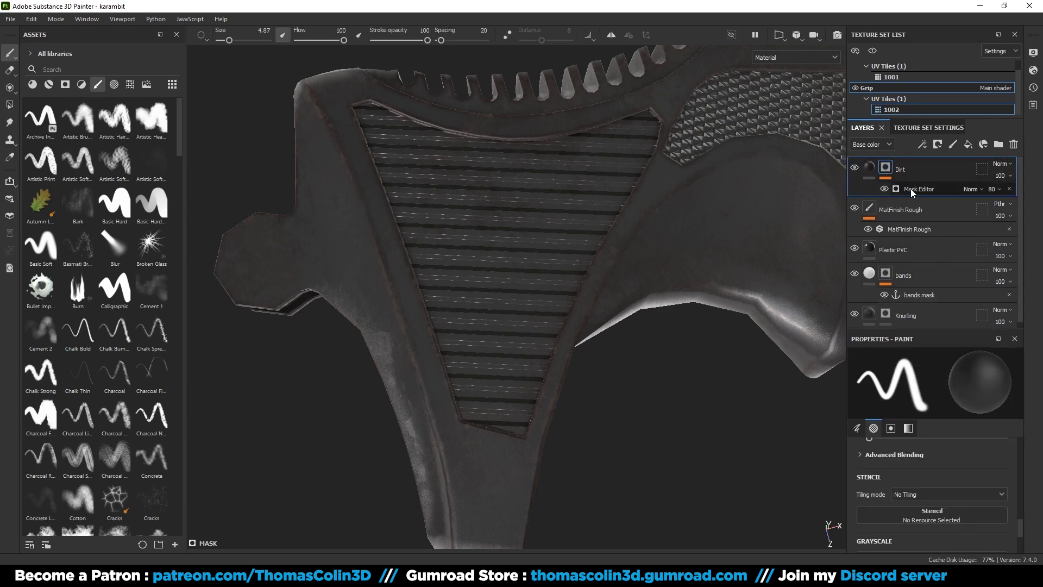
left_click(910, 188)
scroll(888, 452, "down", 5)
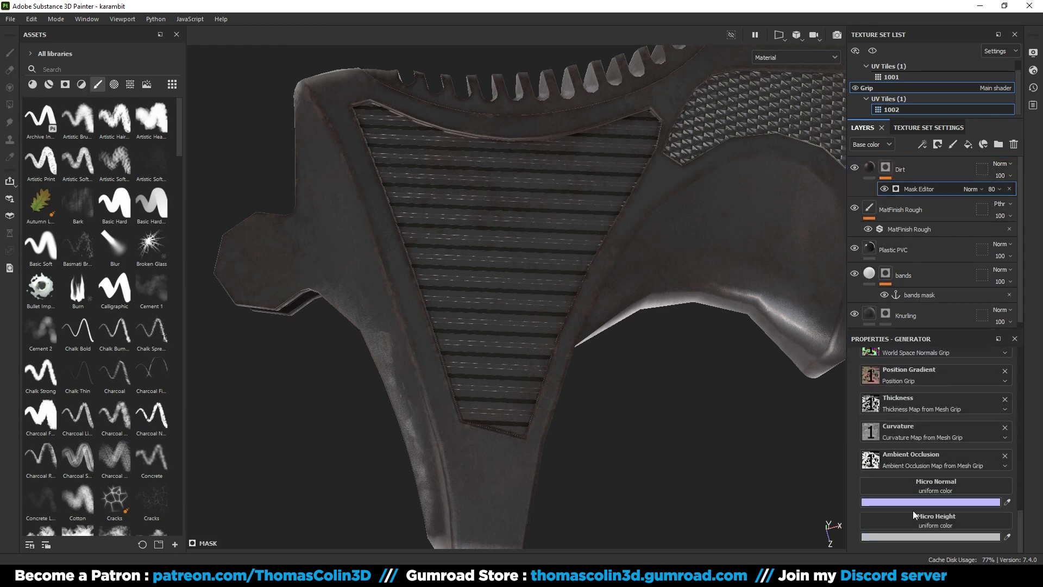
left_click(917, 522)
left_click(940, 365)
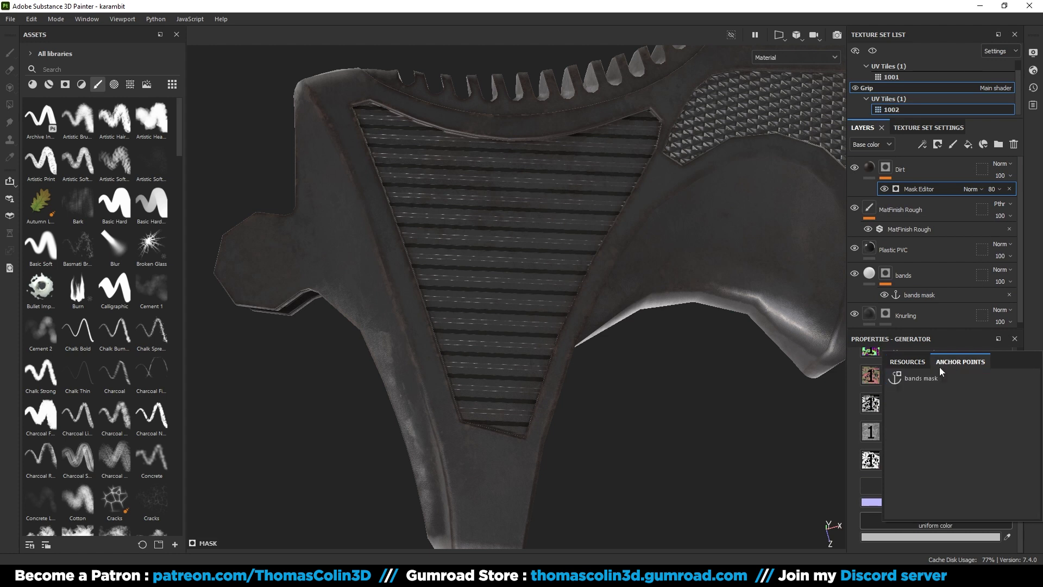
left_click(916, 377)
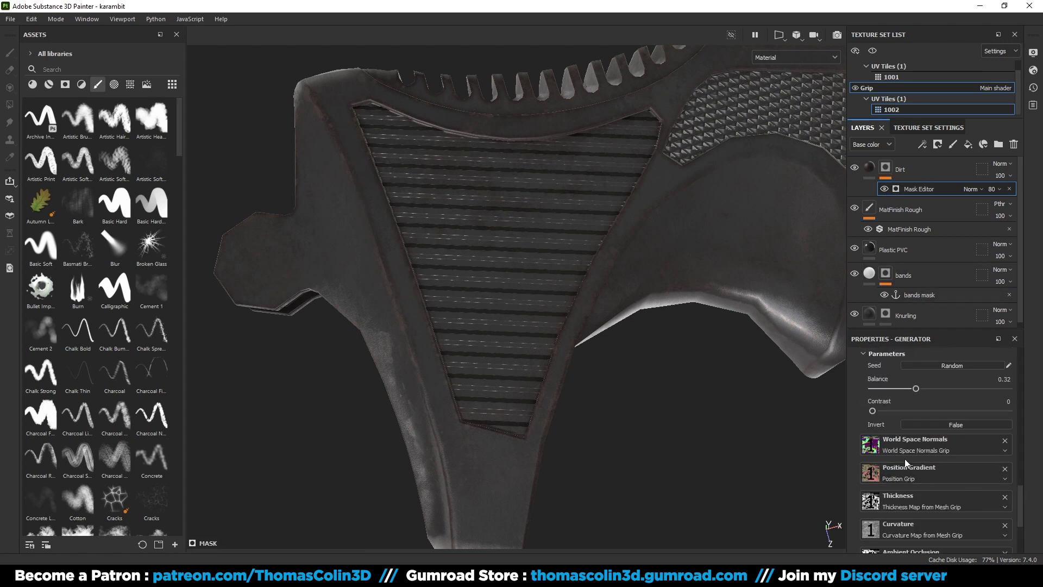
scroll(898, 454, "down", 6)
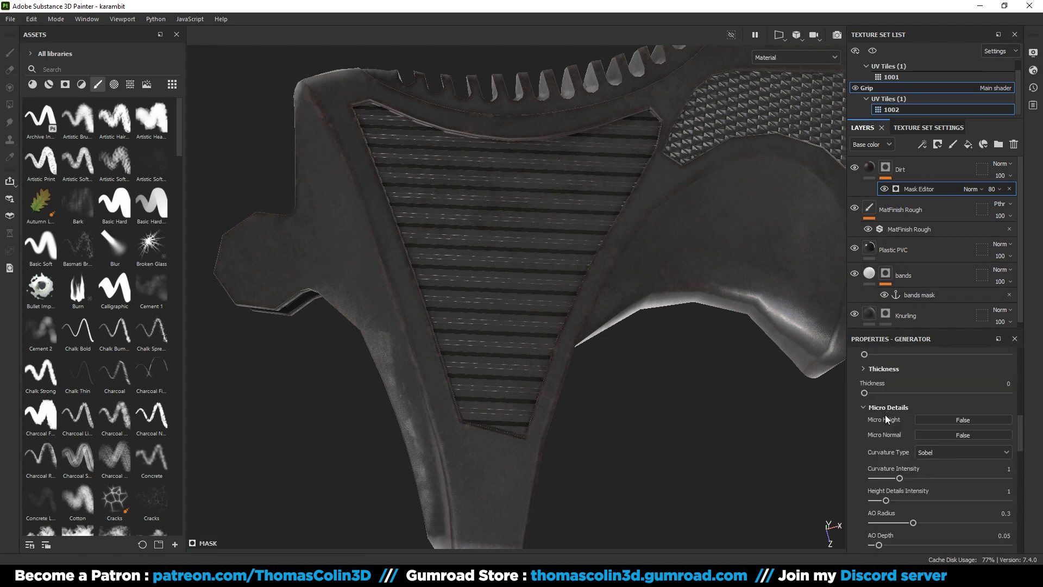
left_click(946, 420)
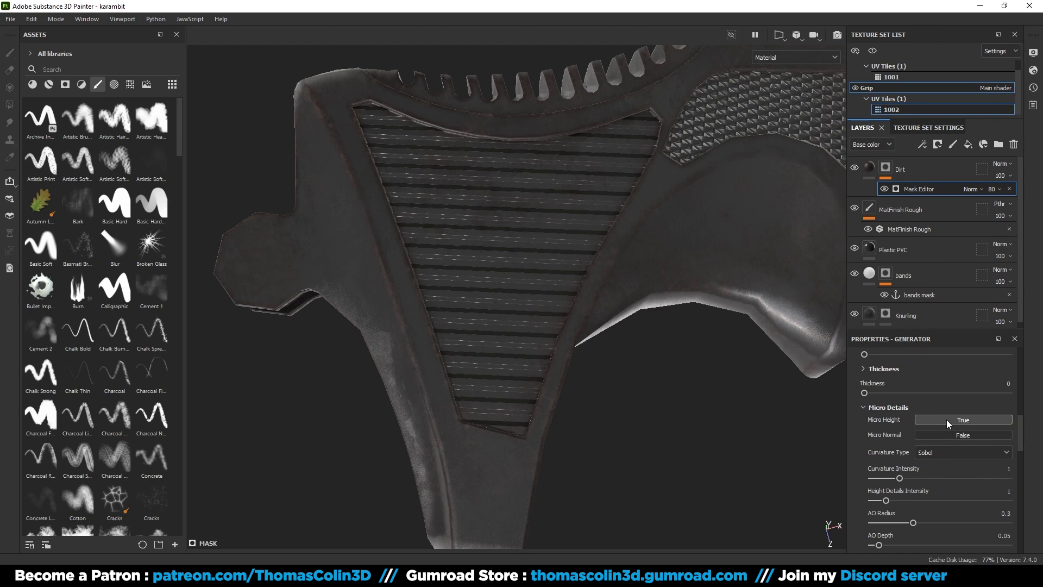
Add a paint effect to the Dirt layer's mask and choose the Dirt 1 brush
right_click(884, 169)
left_click(919, 364)
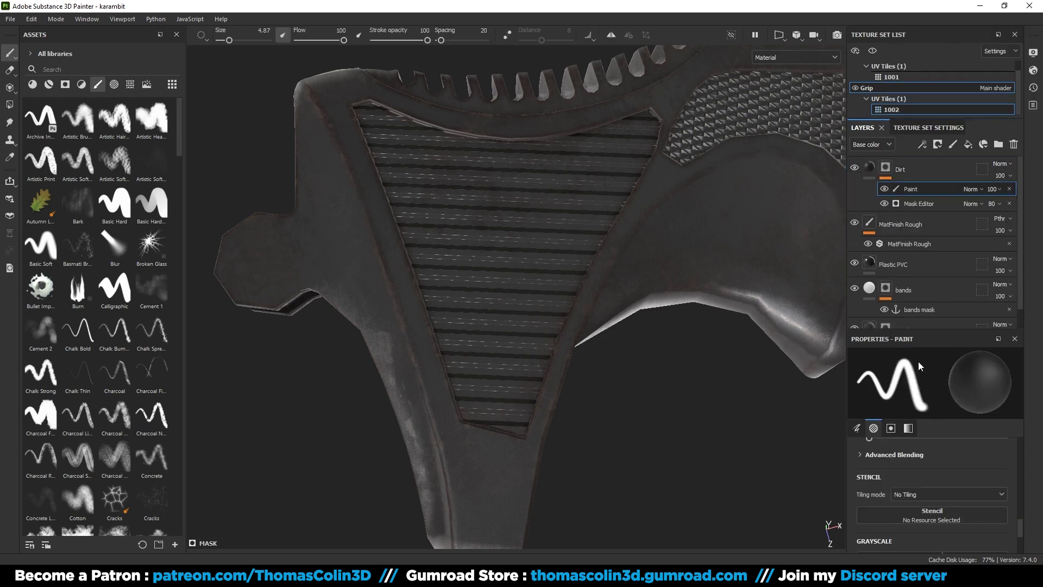
type("dirt")
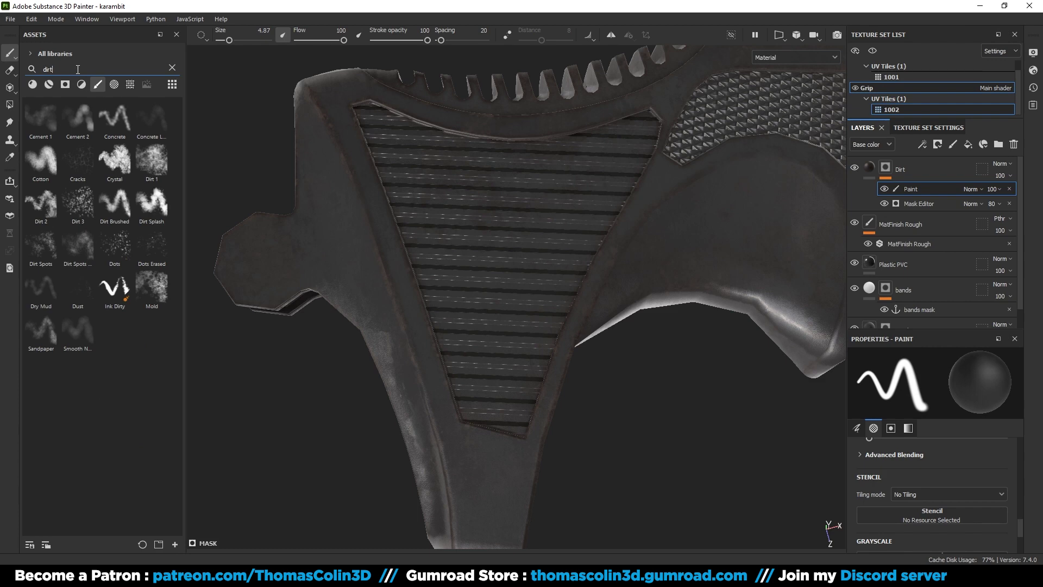
left_click(142, 161)
Paint extra dirt in white over the grip's banded panel, adjusting the Dirt 1 brush's size and hardness
mouse_move(467, 228)
left_mouse_down()
mouse_move(494, 250)
mouse_move(483, 221)
left_mouse_up()
left_click(494, 246)
scroll(483, 221, "up", 3)
key("x")
right_click_drag(514, 260, 481, 261, "ctrl")
right_click_drag(552, 193, 552, 215, "ctrl")
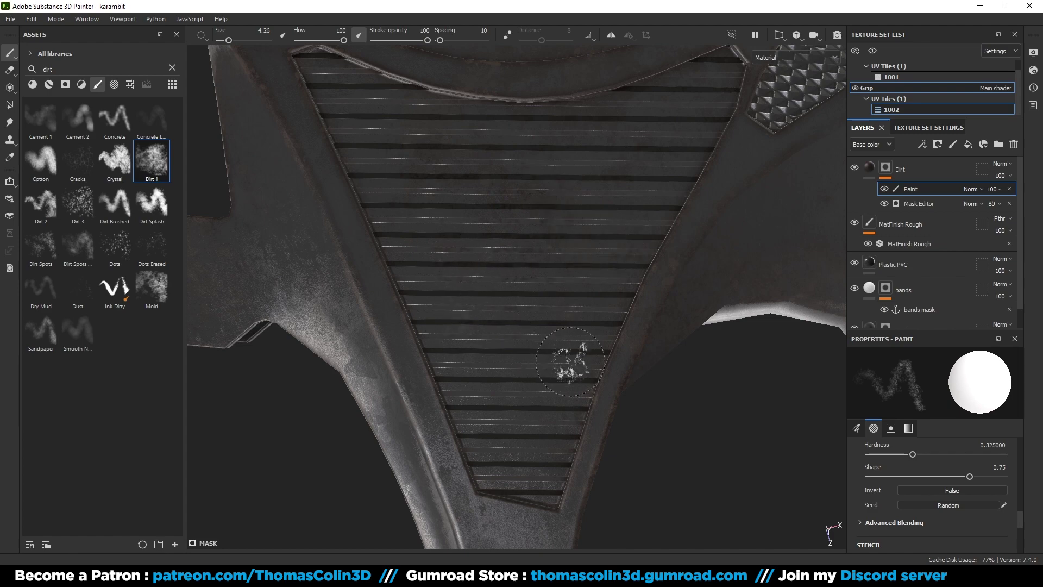
right_click_drag(355, 106, 378, 122, "ctrl")
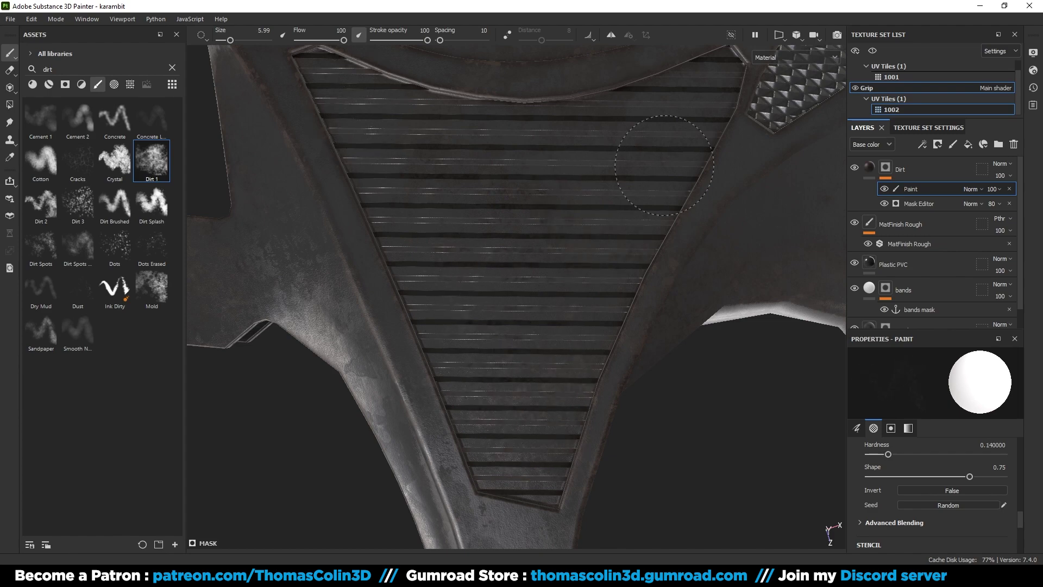
mouse_move(369, 140)
left_mouse_down("alt")
mouse_move(535, 232)
mouse_move(498, 335)
mouse_move(511, 353)
left_mouse_up("alt")
right_click_drag(523, 380, 523, 364, "ctrl")
left_click_drag(656, 467, 442, 284, "alt")
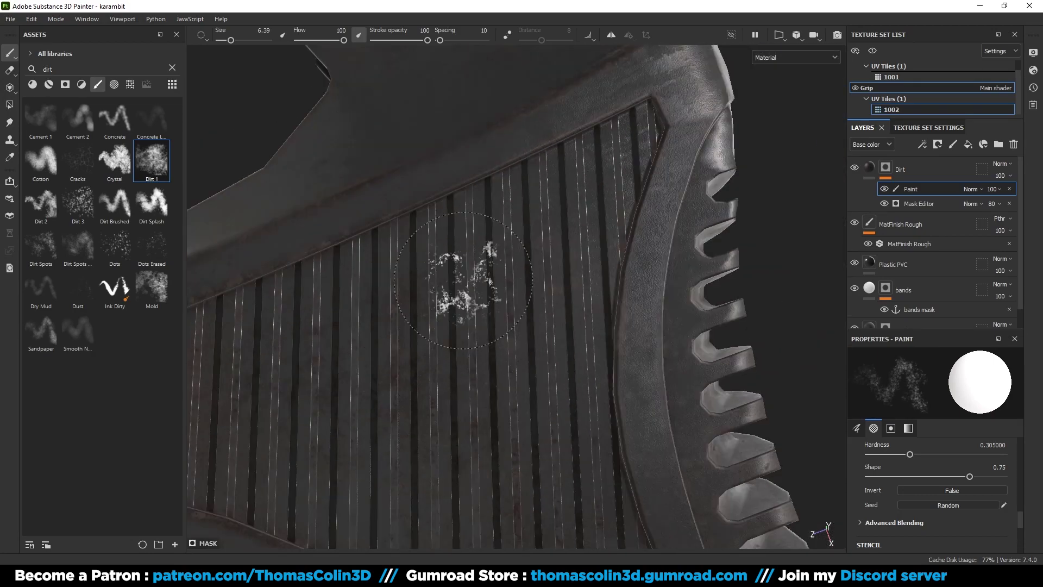
Turn on symmetry and paint dirt over the knurled panel, reducing the brush size to about 3.71
mouse_move(565, 331)
left_mouse_down("alt")
mouse_move(463, 256)
mouse_move(468, 214)
mouse_move(510, 190)
left_mouse_up("alt")
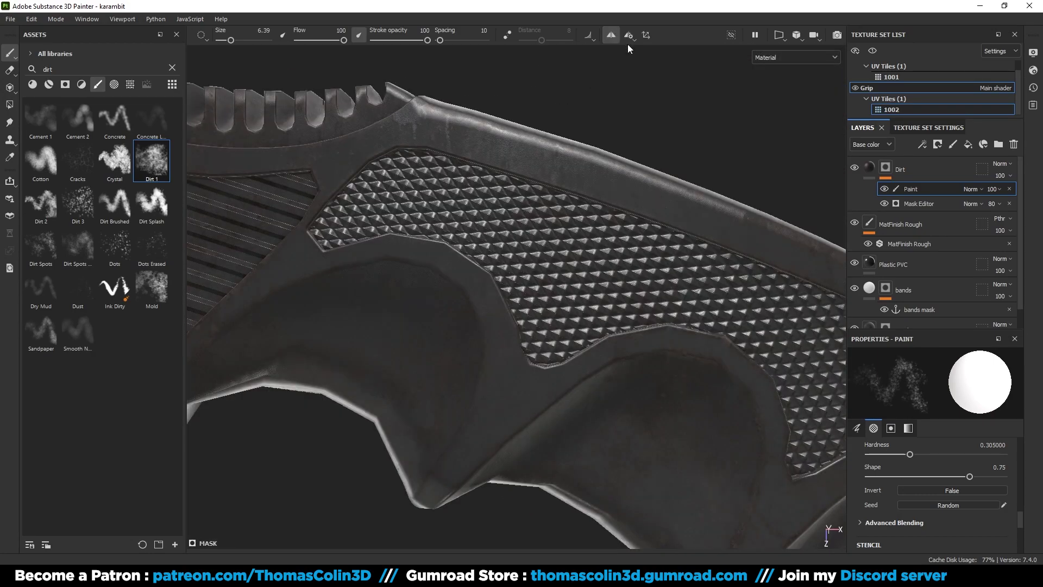
left_click(610, 34)
mouse_move(402, 256)
left_mouse_down("alt")
mouse_move(435, 279)
mouse_move(341, 285)
left_mouse_up("alt")
mouse_move(341, 286)
right_mouse_down("alt")
mouse_move(540, 337)
mouse_move(724, 233)
right_mouse_up("alt")
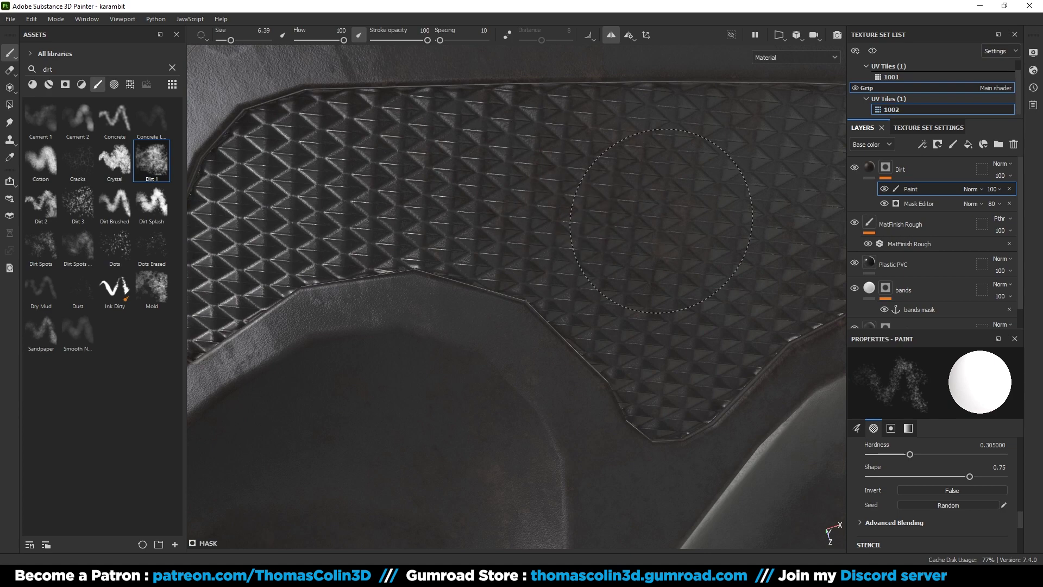
mouse_move(722, 255)
middle_mouse_down("alt")
mouse_move(644, 272)
mouse_move(580, 255)
middle_mouse_up("alt")
right_click_drag(581, 241, 581, 257, "ctrl")
right_click_drag(718, 322, 683, 299, "ctrl")
middle_click_drag(736, 347, 498, 257, "alt")
left_click_drag(597, 180, 387, 336, "alt")
middle_click_drag(682, 331, 543, 279, "alt")
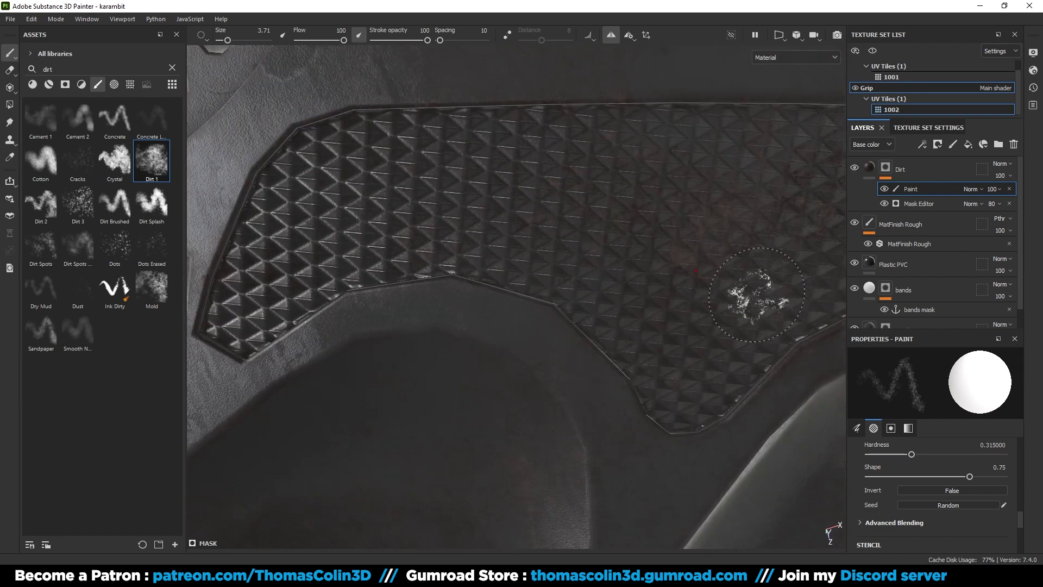
scroll(750, 298, "down", 4)
left_click_drag(749, 298, 489, 298, "alt")
Add a new folder to the Grip's layer stack and name it GRIP
left_click(997, 144)
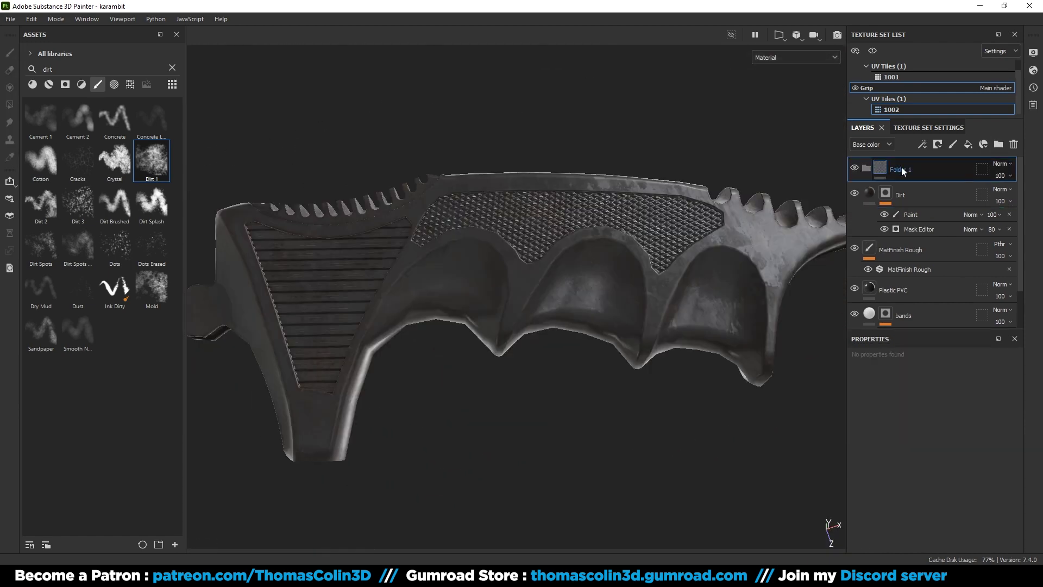
double_click(901, 172)
type("base")
key("Return")
Move all the layers from Dirt down to Knurling into the GRIP folder and collapse it
left_click(902, 198)
scroll(902, 234, "down", 2)
left_click(906, 316, "shift")
scroll(905, 313, "up", 2)
left_click_drag(901, 196, 896, 170)
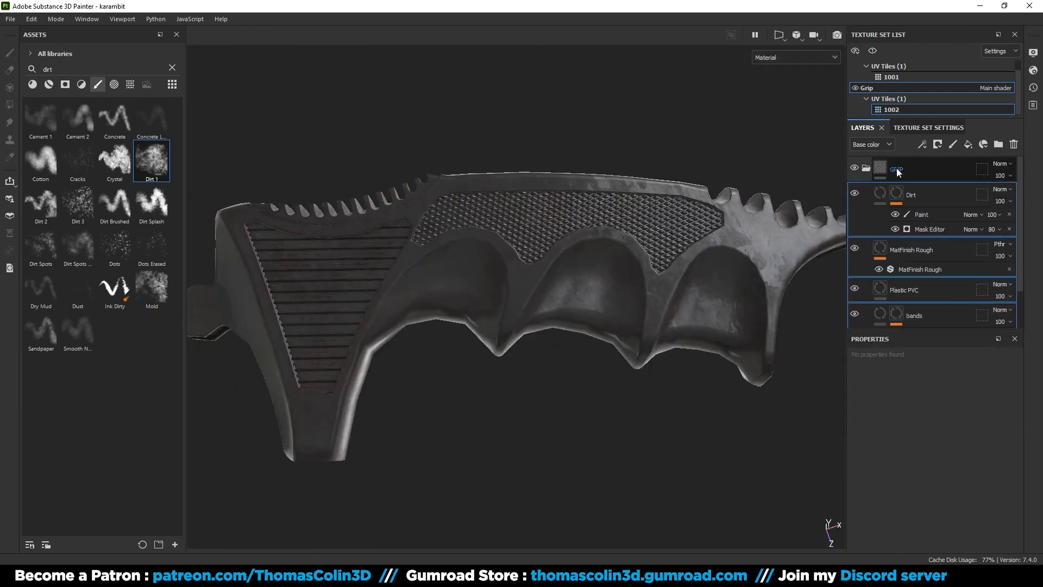
left_click(867, 168)
scroll(859, 95, "up", 1)
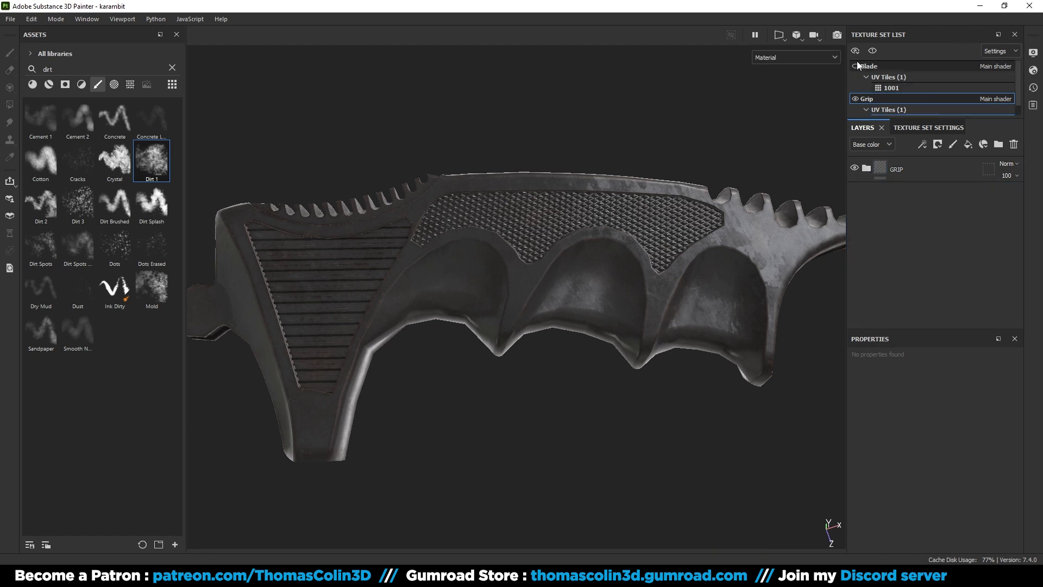
In the Blade texture set, add the Aluminium Brushed Worn smart material and place it inside the BLADE folder
left_click(869, 66)
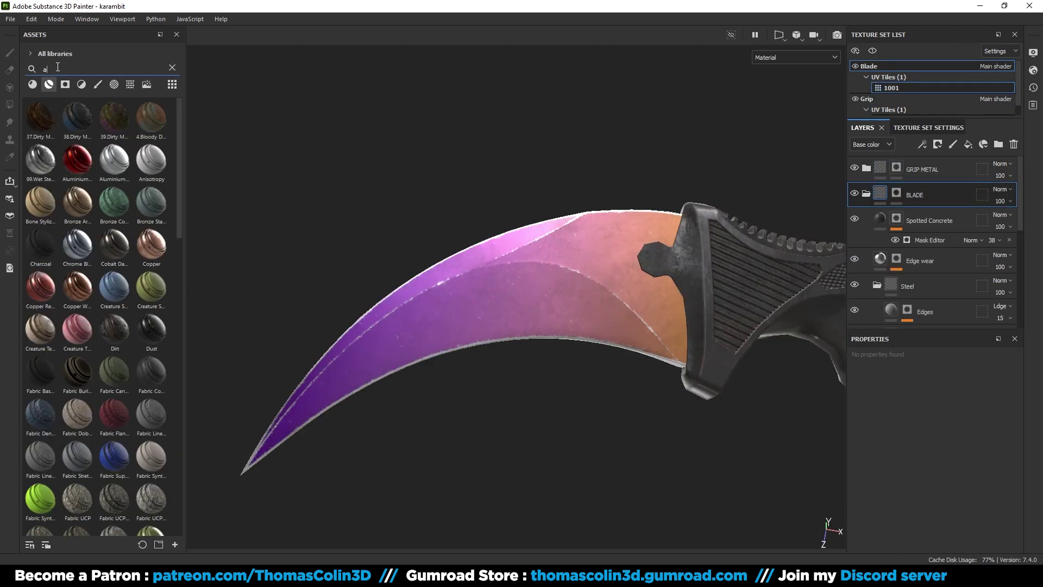
type("lu")
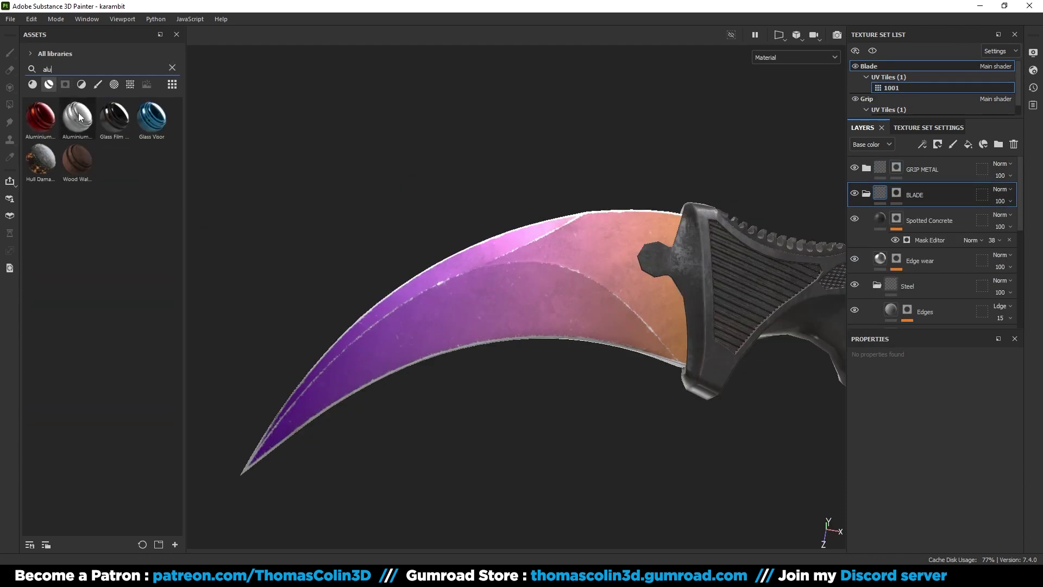
left_click_drag(80, 117, 478, 283)
scroll(537, 379, "up", 5)
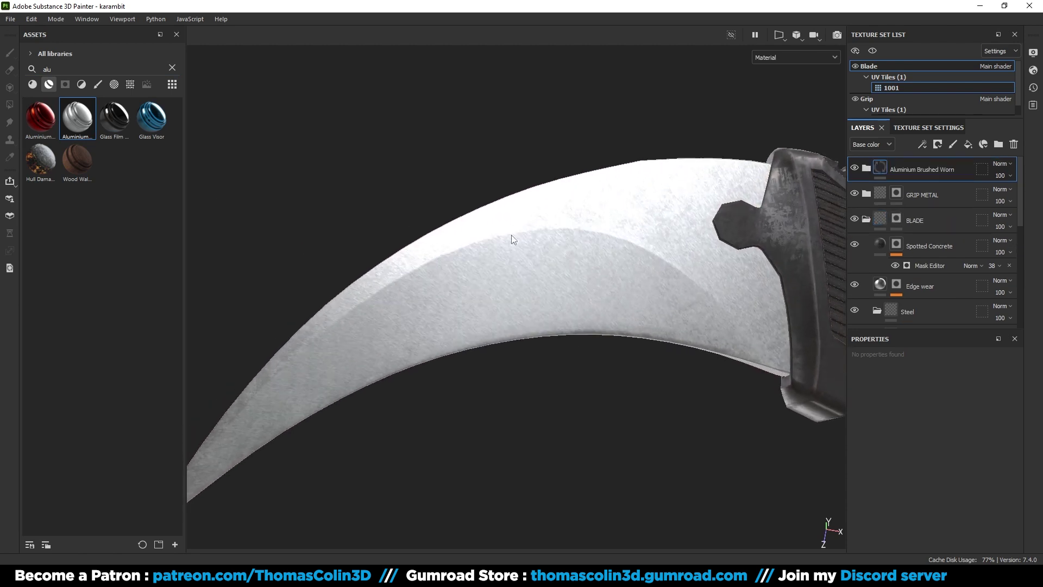
left_click_drag(889, 178, 917, 220)
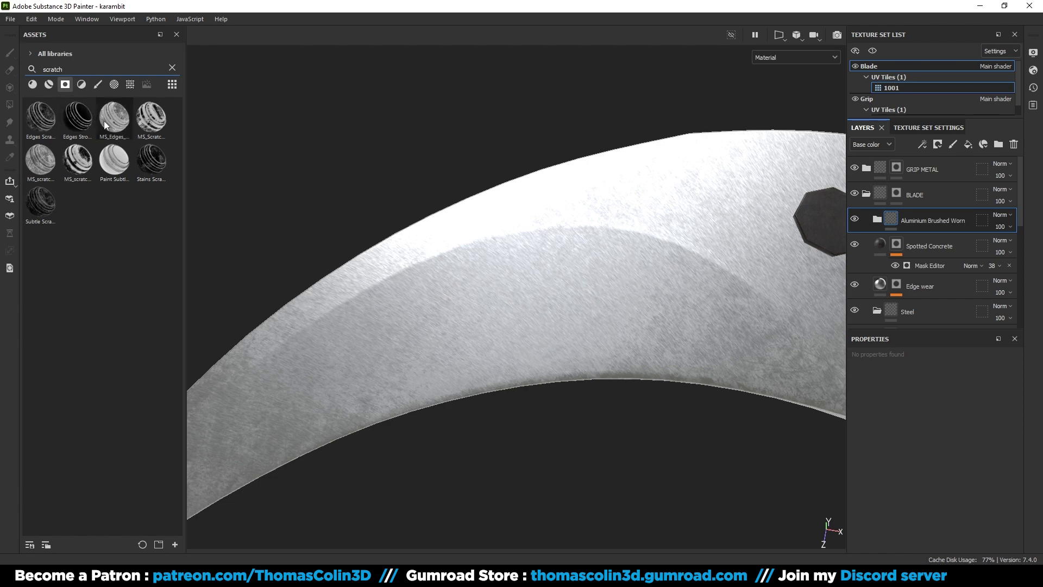
Apply the Stains Scratched smart mask to Aluminium Brushed Worn and set its secondary Grunge Scratches Dirty texture's Balance to 0.42
left_click_drag(909, 216, 909, 217)
left_click(928, 241)
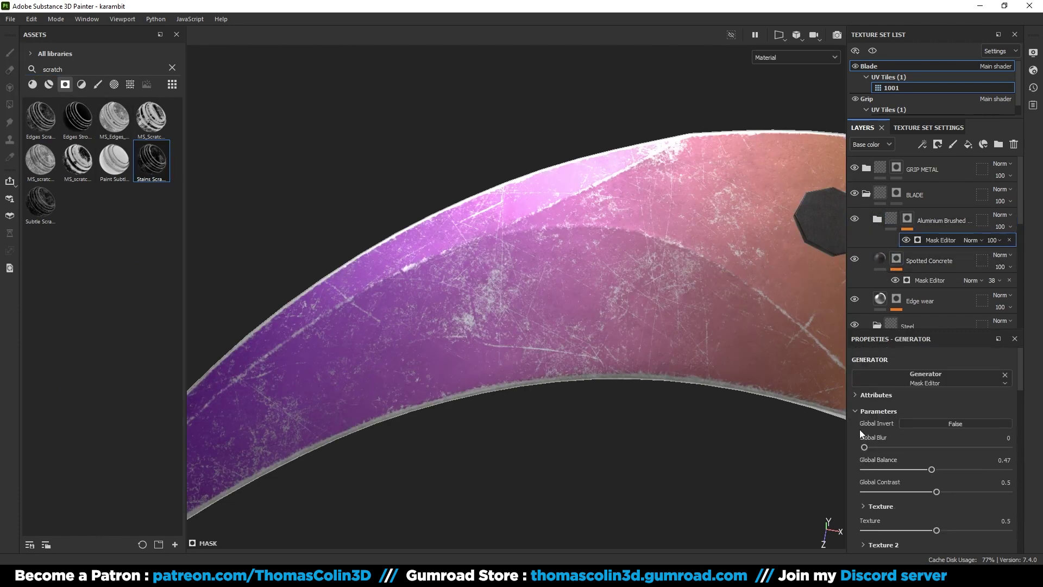
scroll(859, 429, "down", 10)
left_click(905, 429)
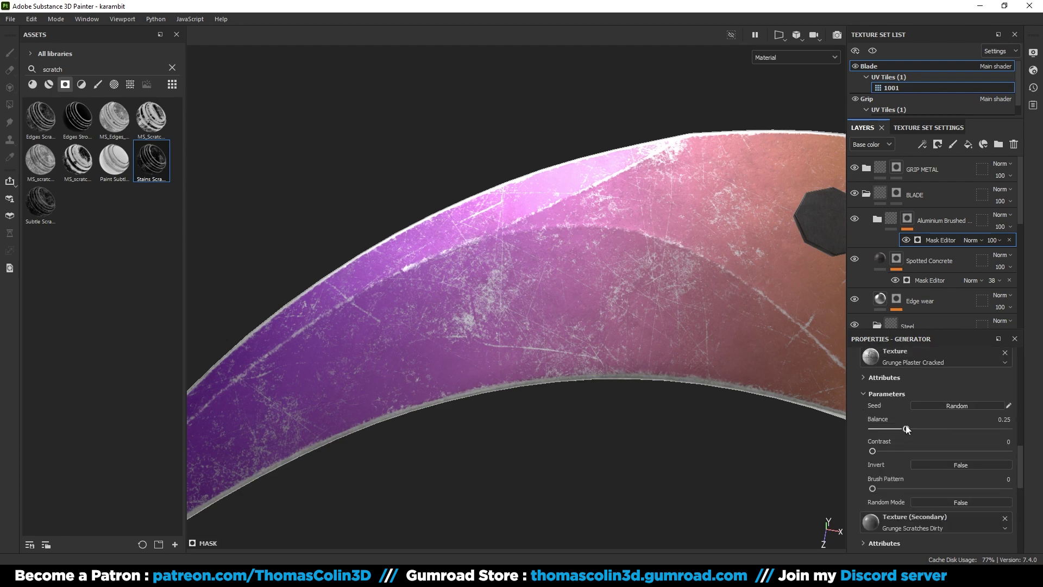
scroll(905, 425, "down", 5)
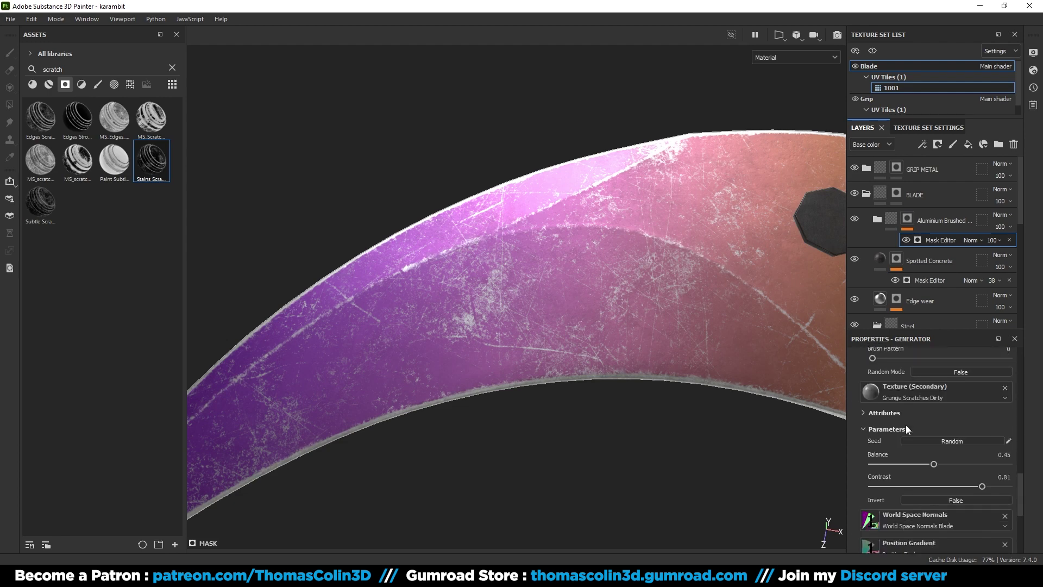
scroll(673, 391, "down", 5)
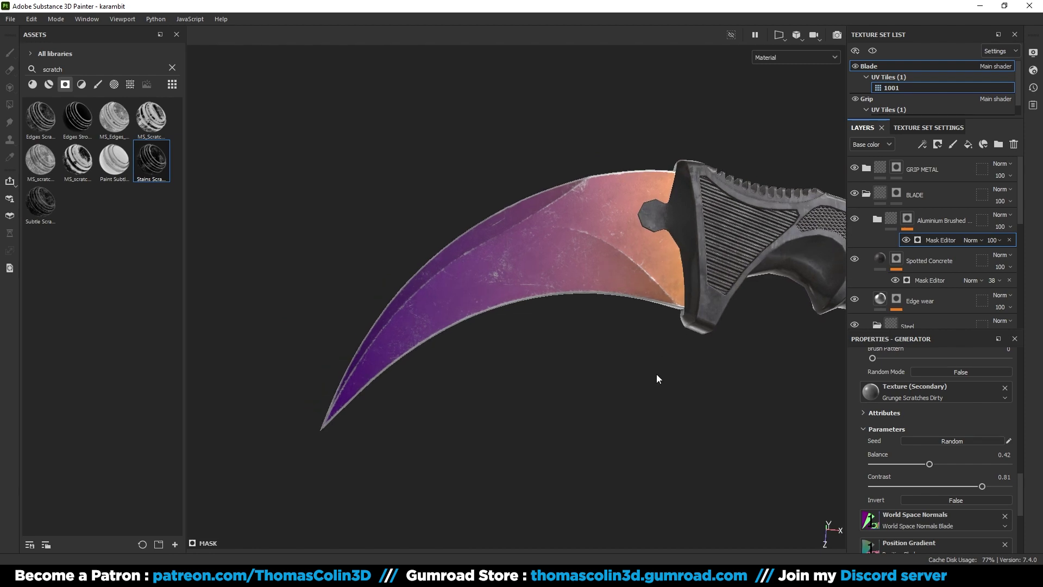
middle_click_drag(665, 332, 474, 342, "alt")
right_click_drag(575, 318, 537, 283, "alt")
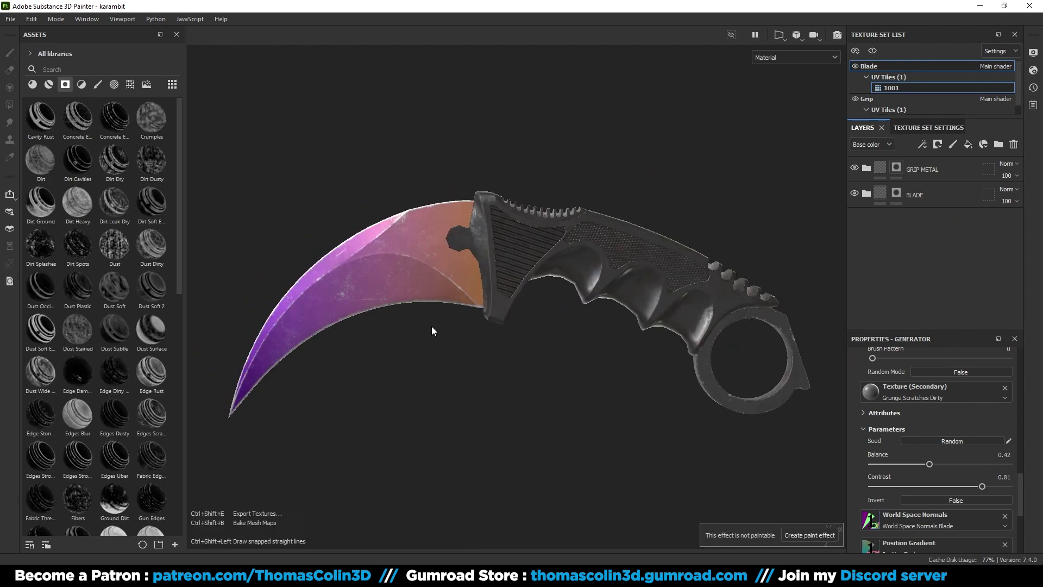
Export the Blade and Grip textures with the file type set to exr
key("ctrl+shift+e")
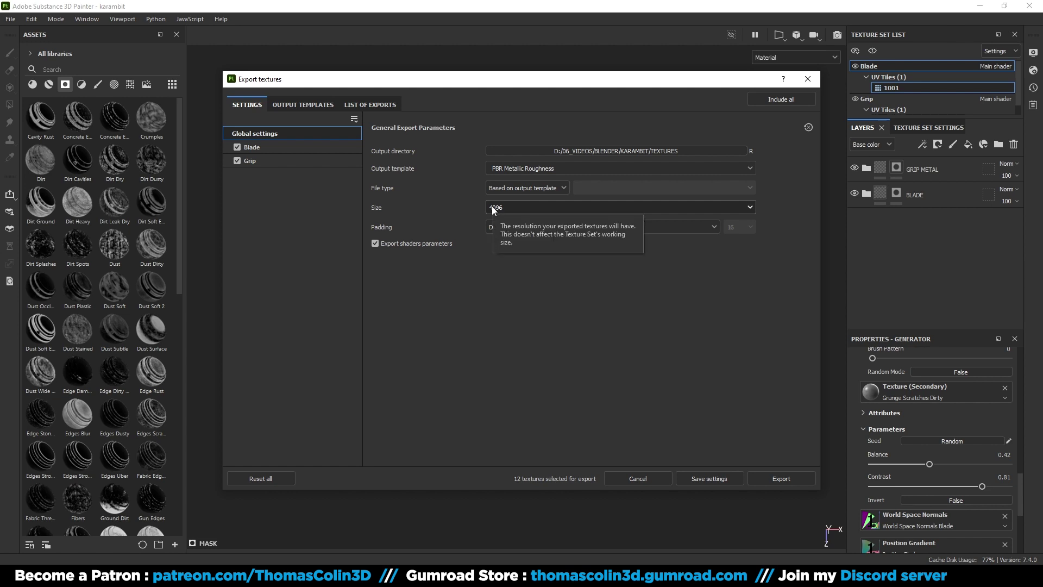
left_click(527, 189)
scroll(497, 251, "down", 2)
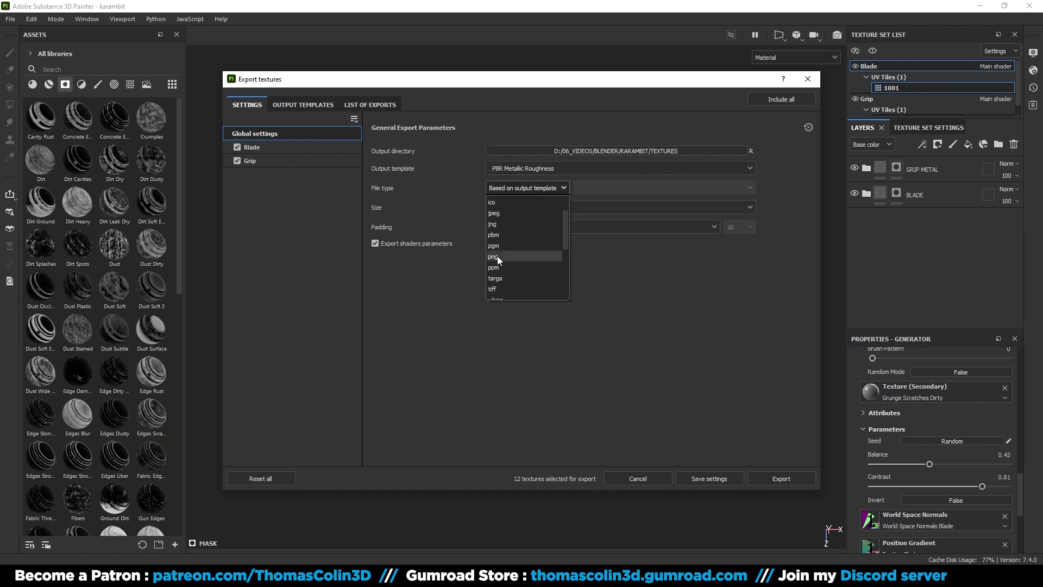
scroll(507, 263, "down", 2)
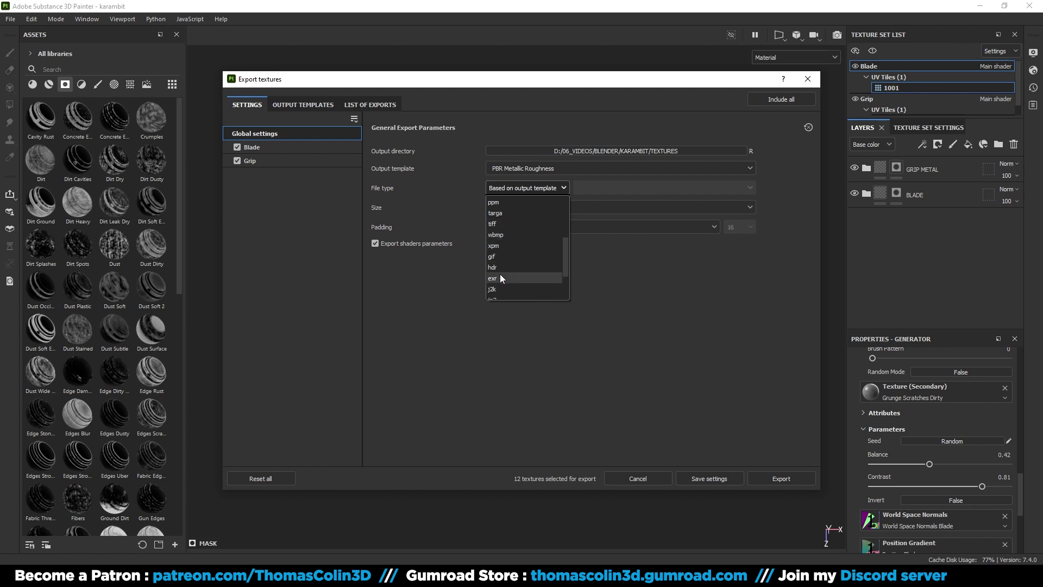
left_click(498, 274)
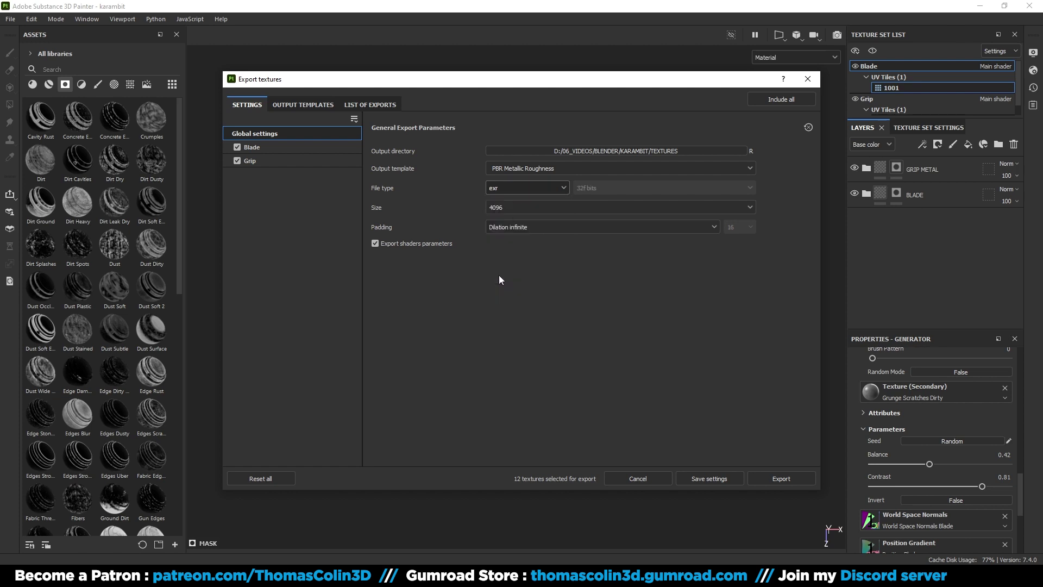
left_click(767, 478)
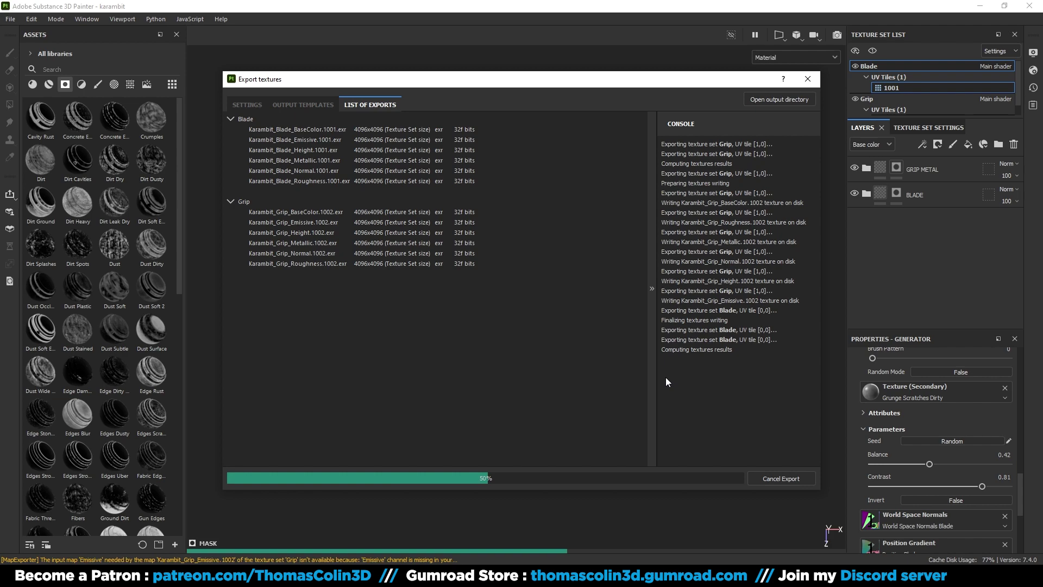